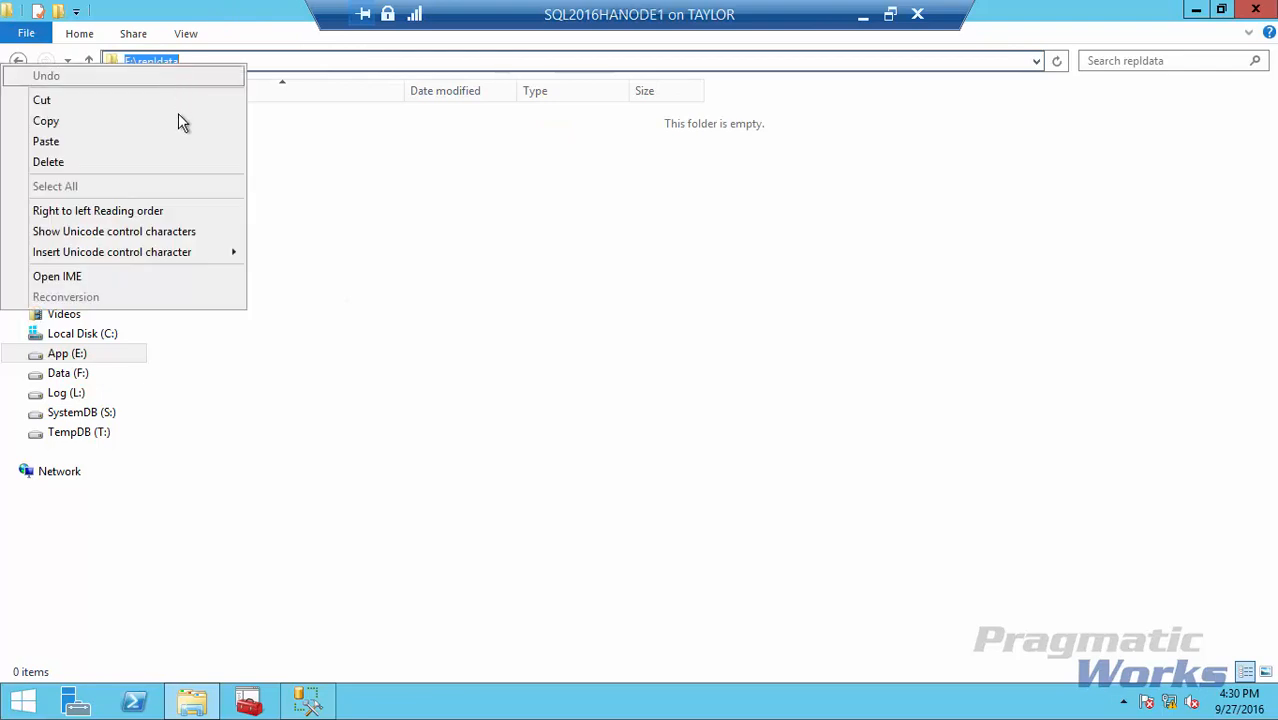
# Open the Properties of the repldata folder on the App (E:) drive.
pyautogui.click(75, 121)
pyautogui.click(88, 62)
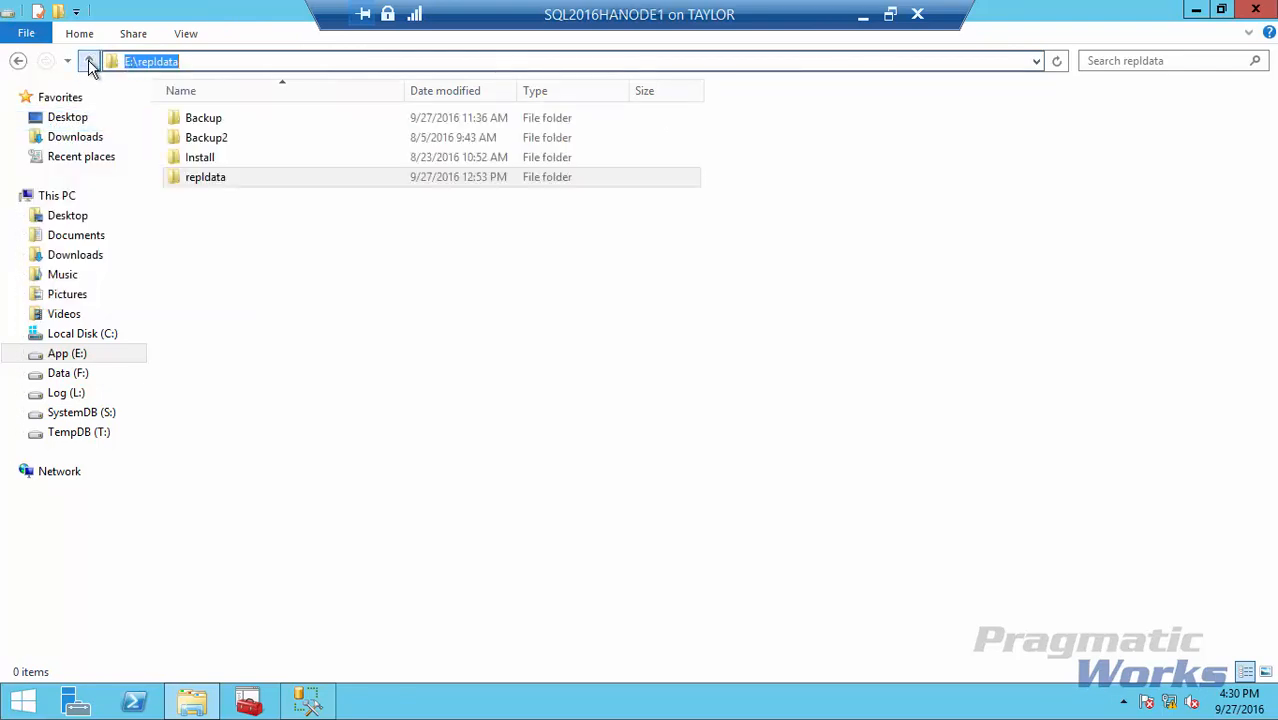
pyautogui.rightClick(200, 182)
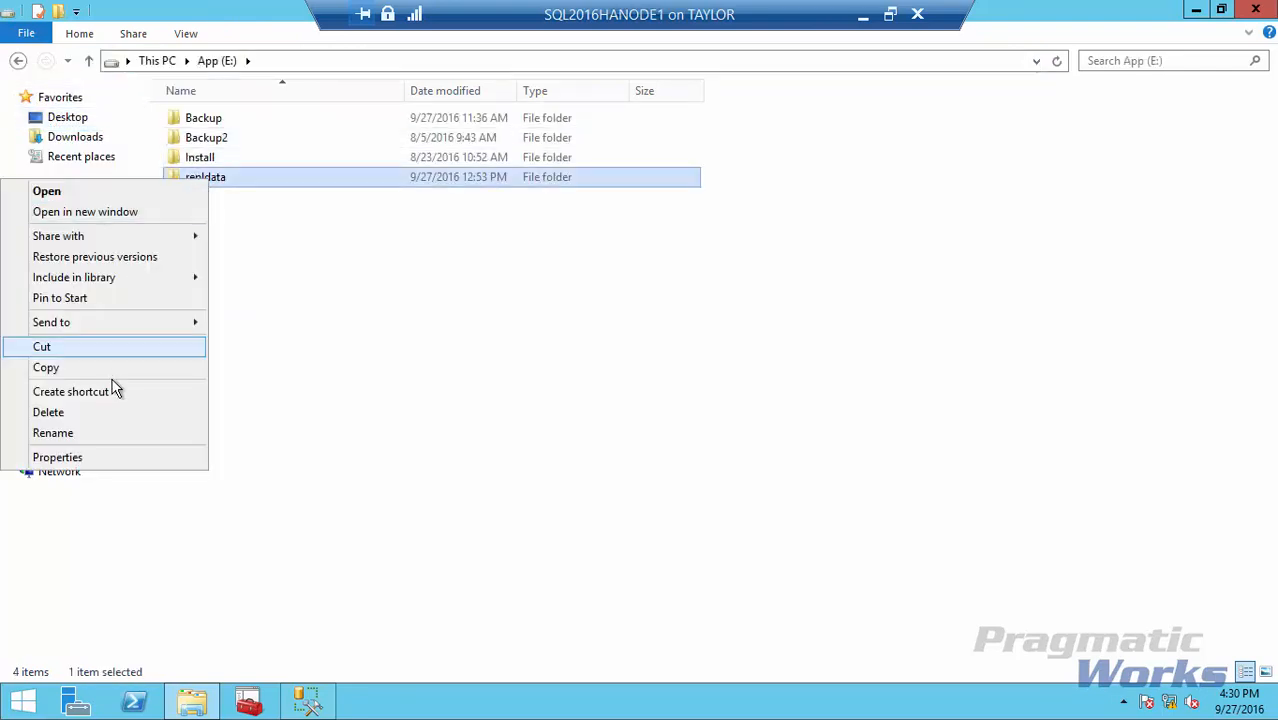
pyautogui.click(114, 456)
pyautogui.moveTo(420, 190); pyautogui.dragTo(633, 175)
# Copy the network path \\SQL2016HANODE1\repldata from the Sharing tab, then cancel Properties.
pyautogui.click(493, 210)
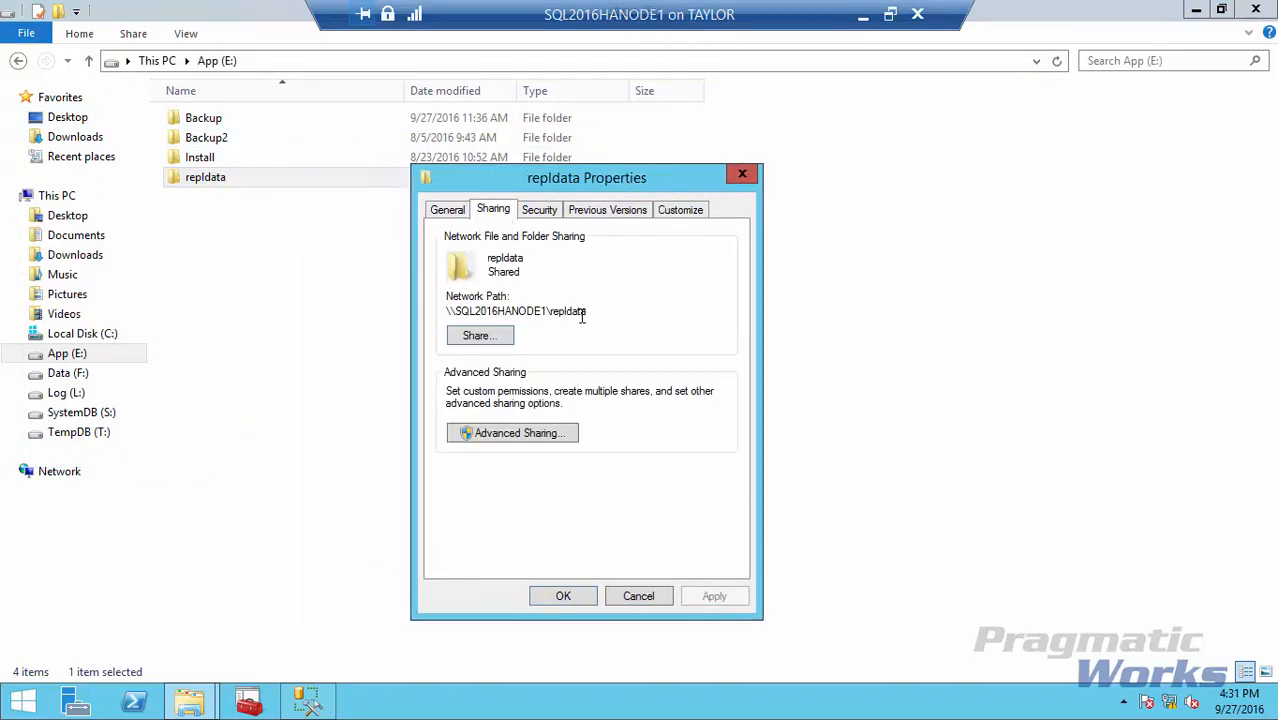
pyautogui.moveTo(585, 312); pyautogui.dragTo(443, 308)
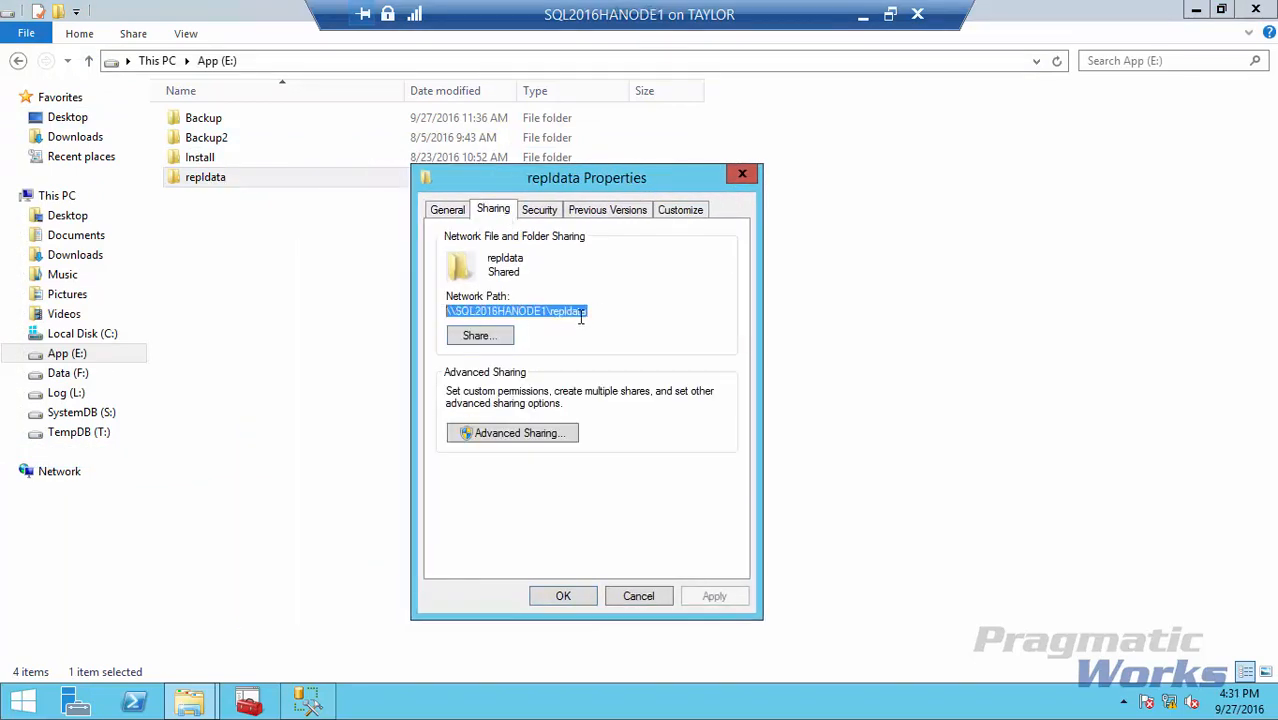
pyautogui.rightClick(555, 310)
pyautogui.click(356, 369)
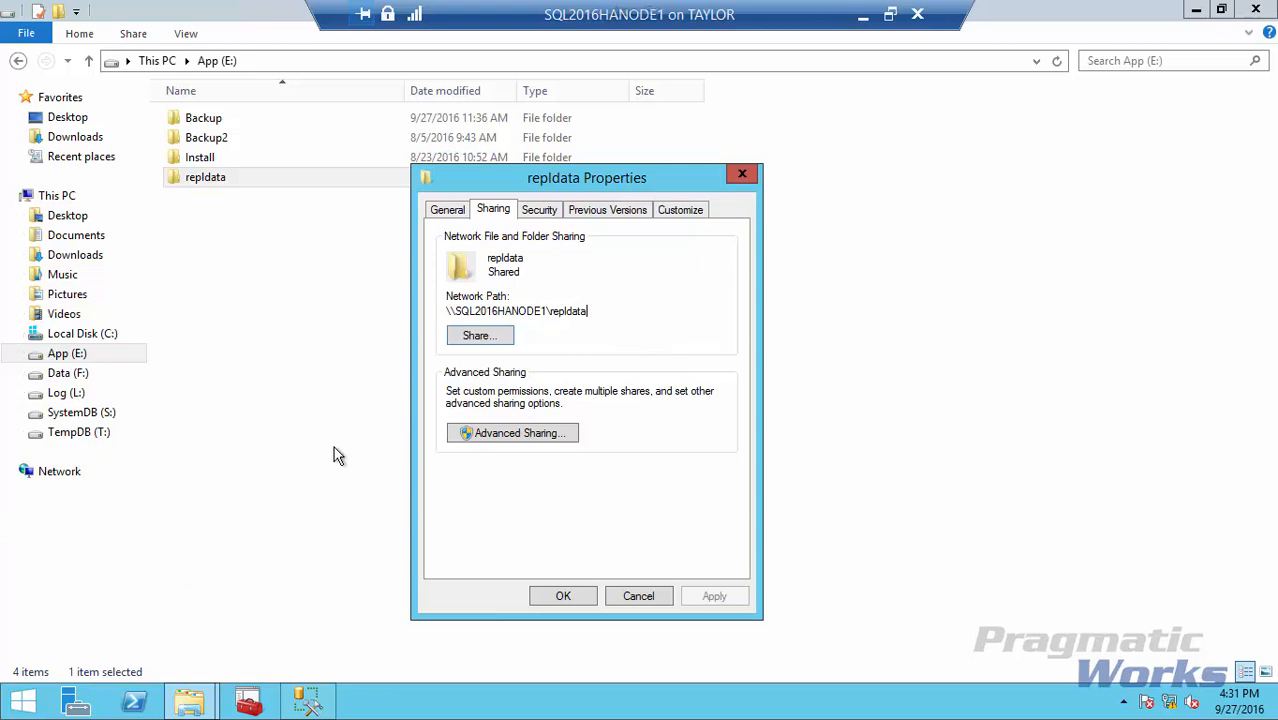
pyautogui.click(652, 592)
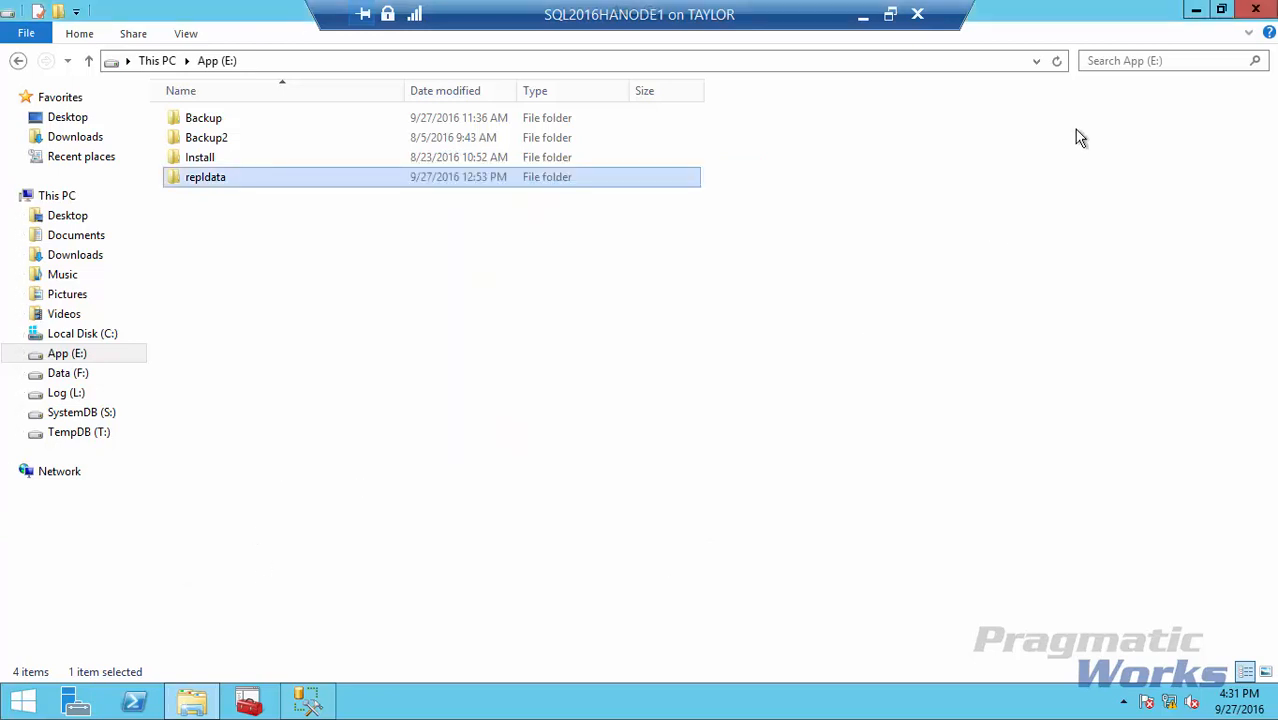
# Launch Configure Distribution from SQL2016HANODE1's Replication node and pass the welcome page.
pyautogui.click(1196, 10)
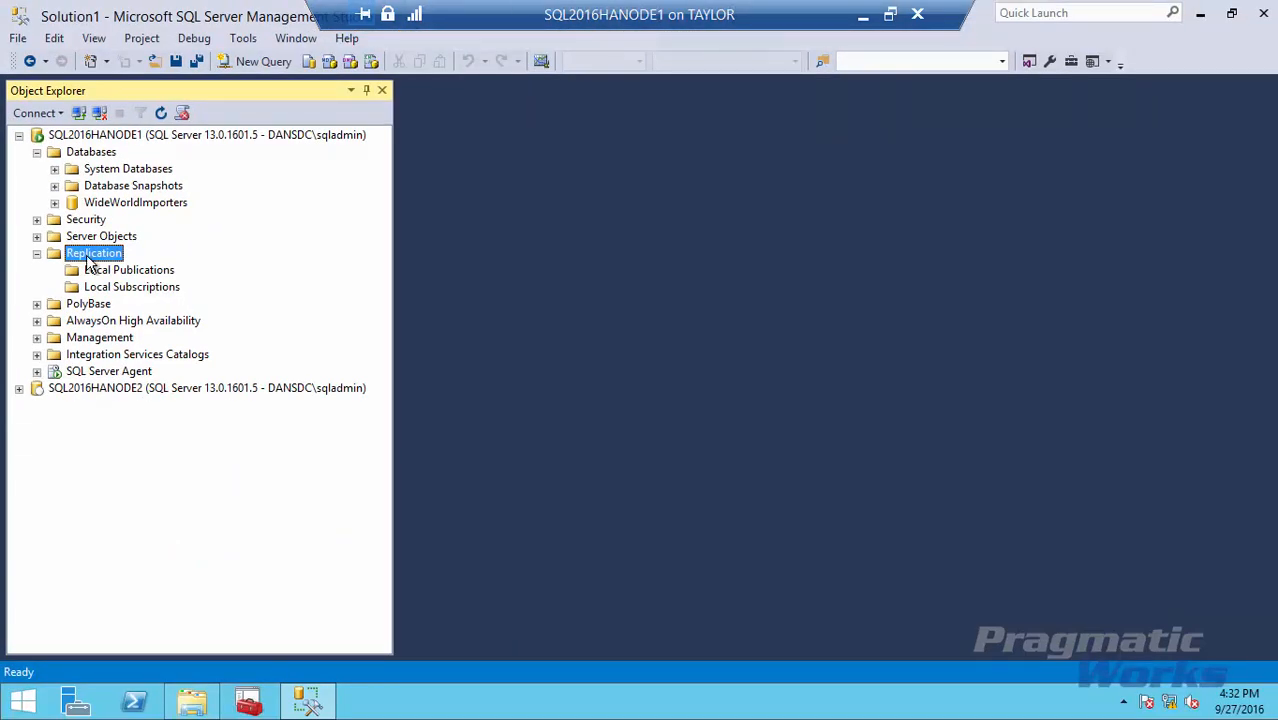
pyautogui.rightClick(175, 343)
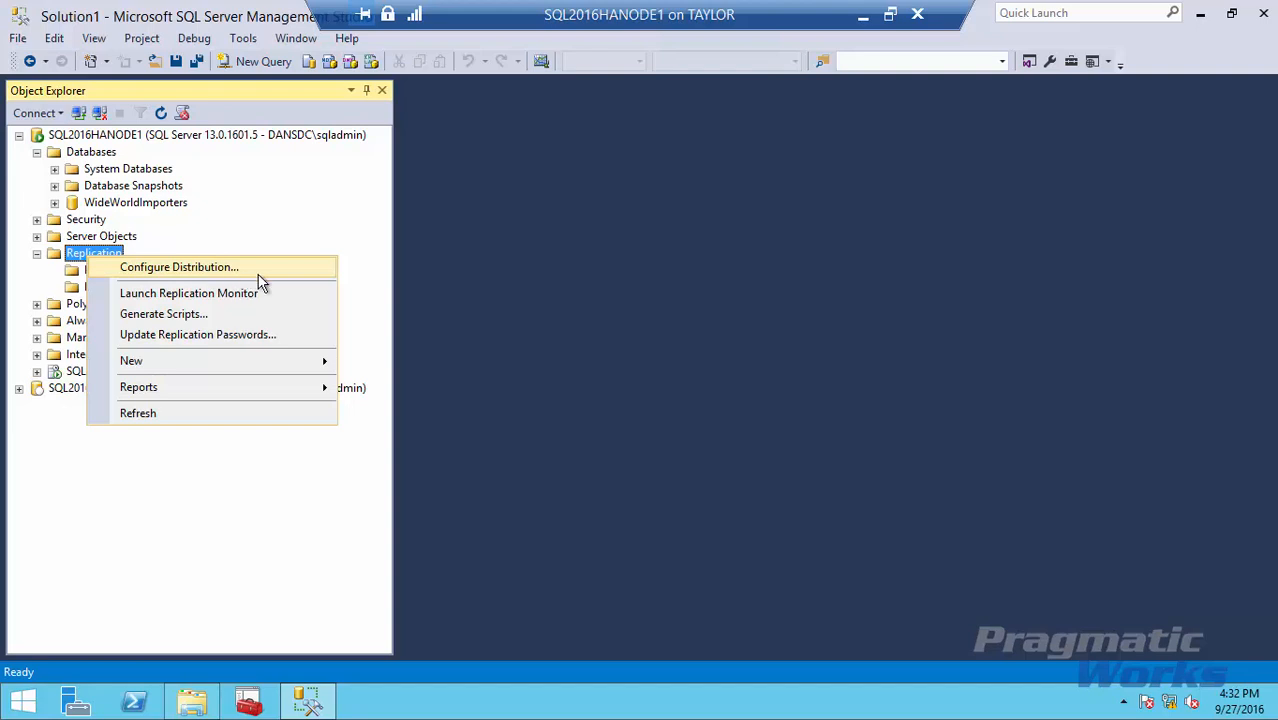
pyautogui.click(315, 277)
pyautogui.moveTo(379, 94); pyautogui.dragTo(769, 133)
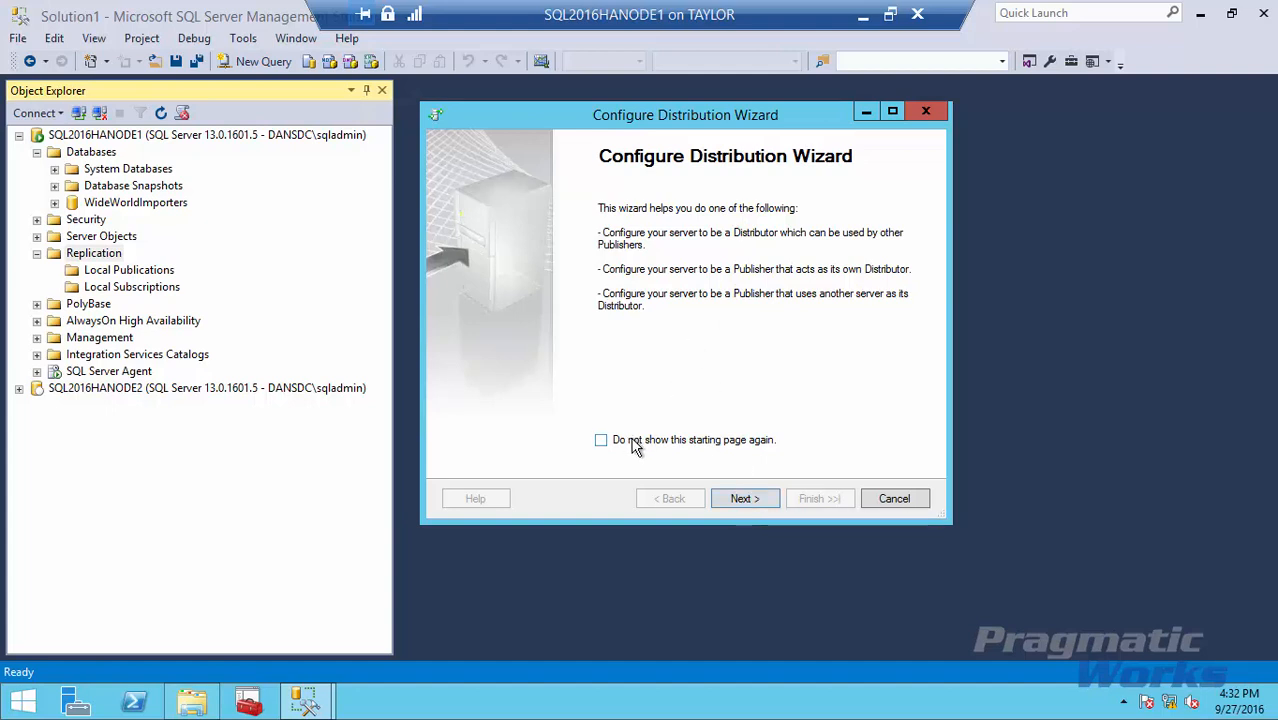
pyautogui.click(745, 500)
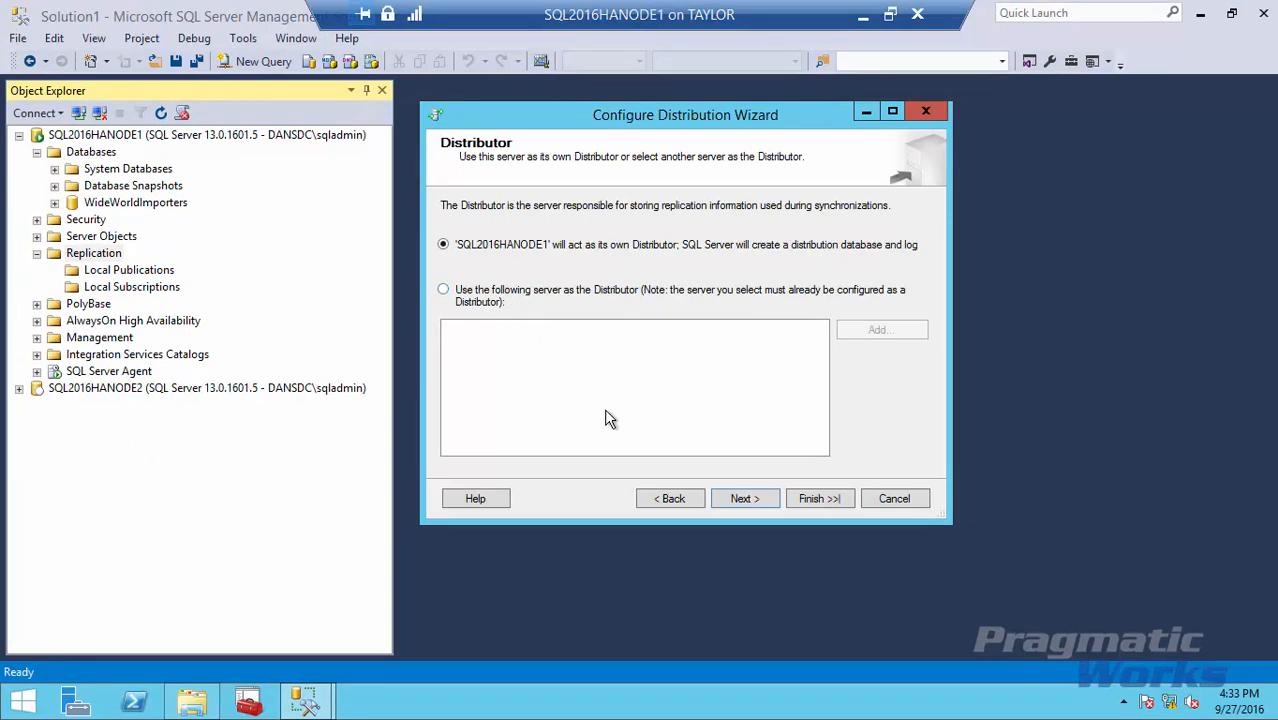
# Use SQL2016HANODE1 as Distributor and paste \\SQL2016HANODE1\repldata as the snapshot folder.
pyautogui.click(738, 497)
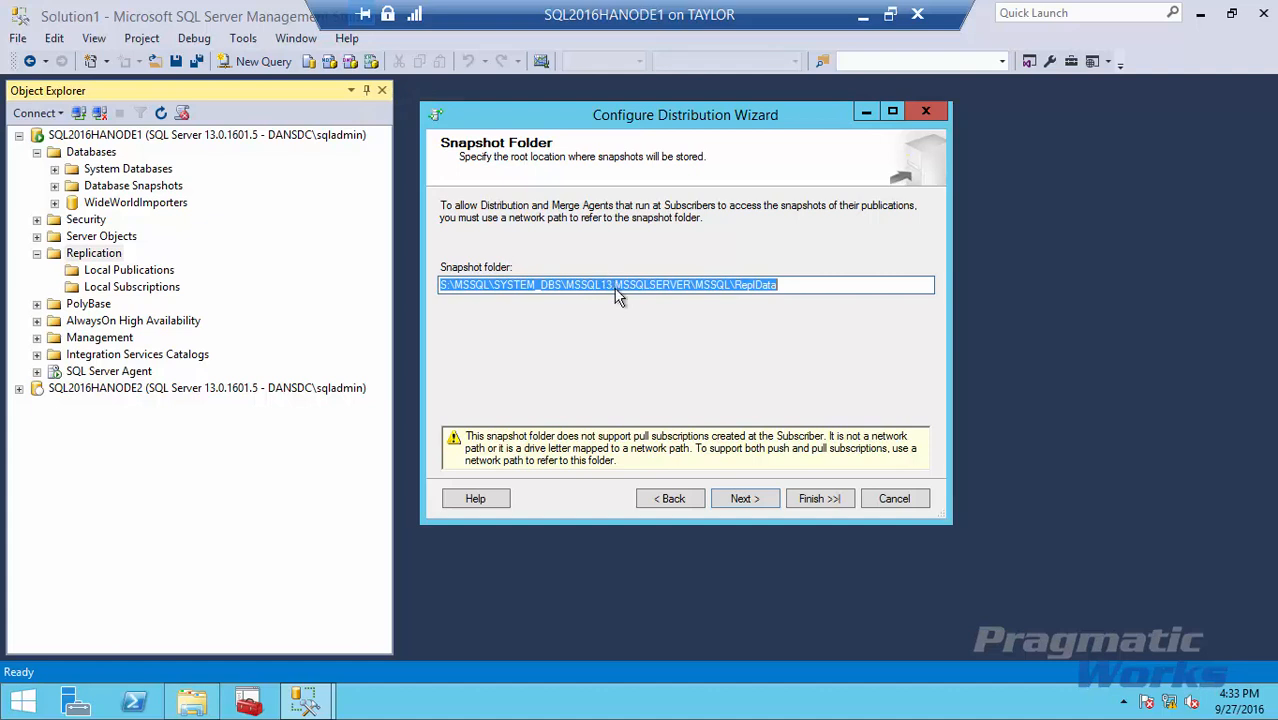
pyautogui.hotkey('ctrl', 'v')
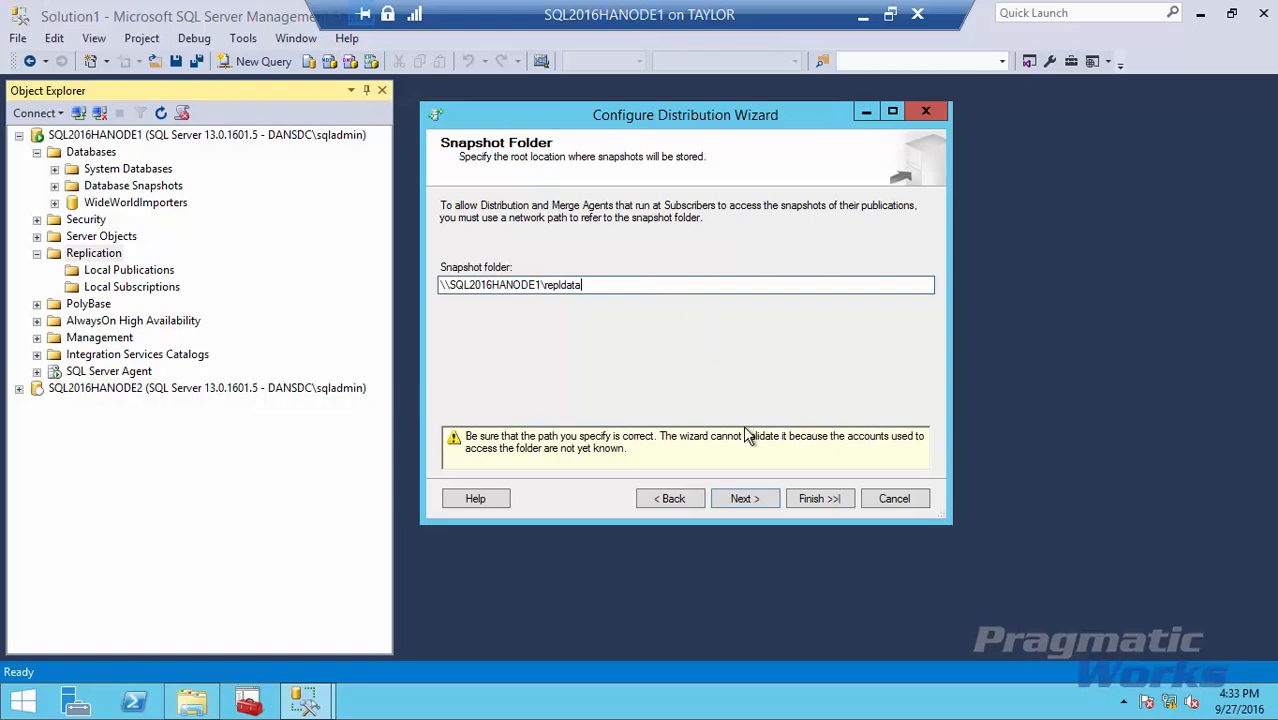
pyautogui.click(743, 499)
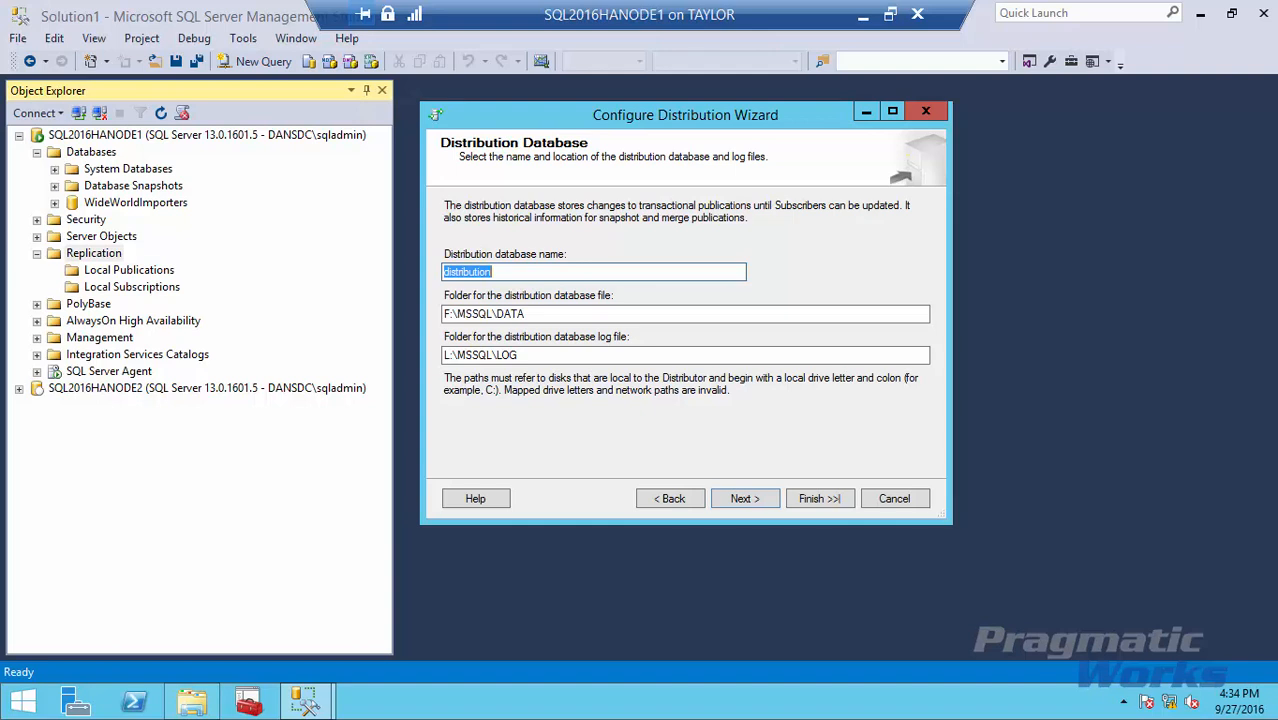
# Accept the 'distribution' database with data in F:\MSSQL\DATA and log in L:\MSSQL\LOG.
pyautogui.click(745, 499)
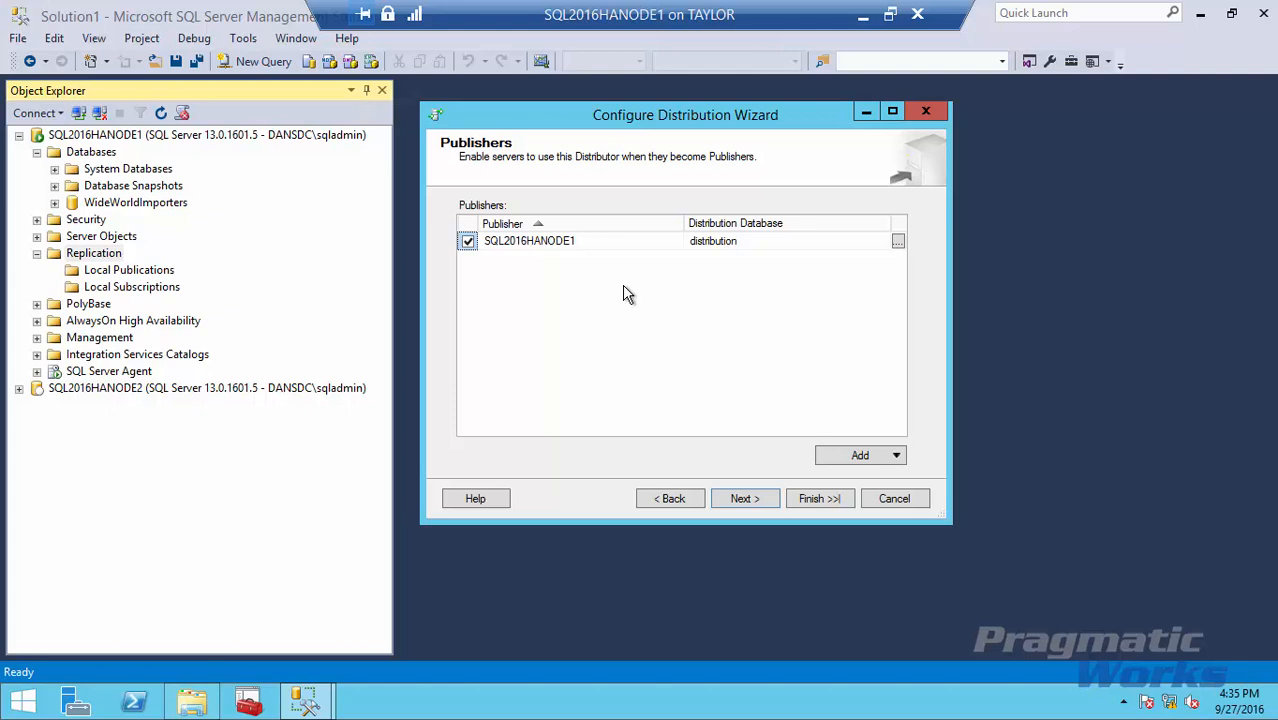
# Enable SQL2016HANODE1 as Publisher, generate the ConfigureDistribution.sql script, and finish the wizard.
pyautogui.click(738, 500)
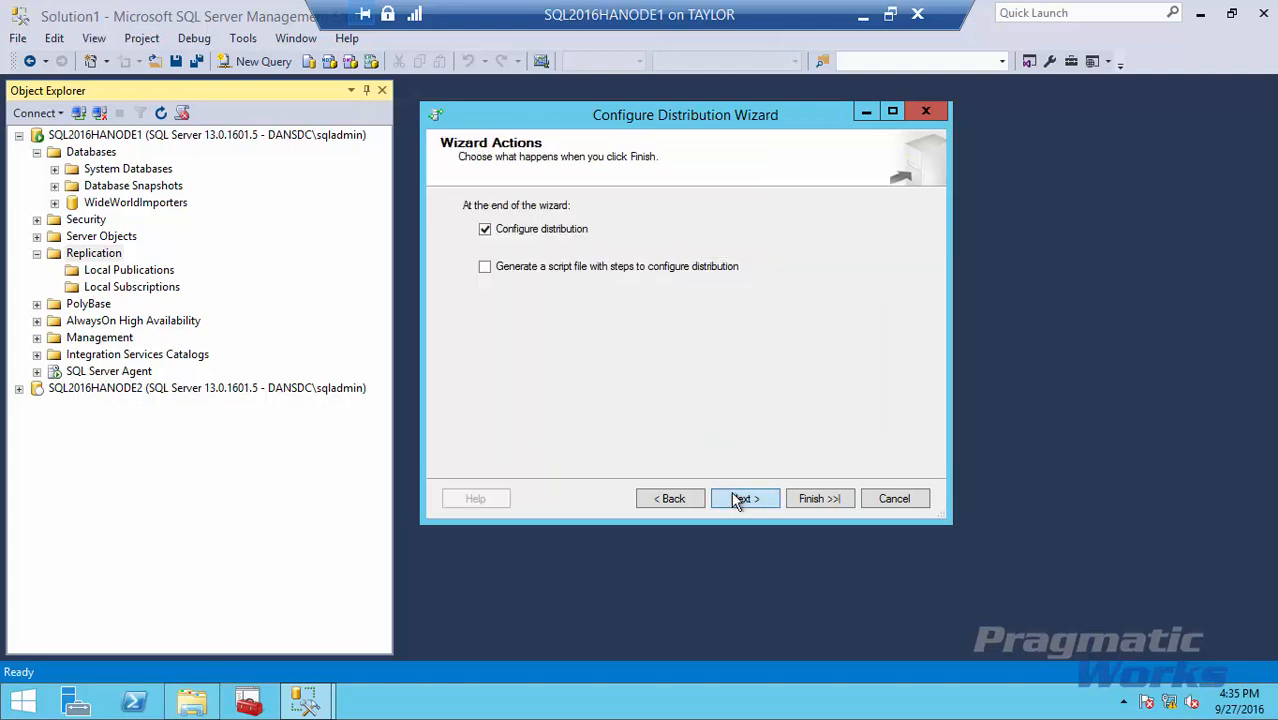
pyautogui.click(484, 268)
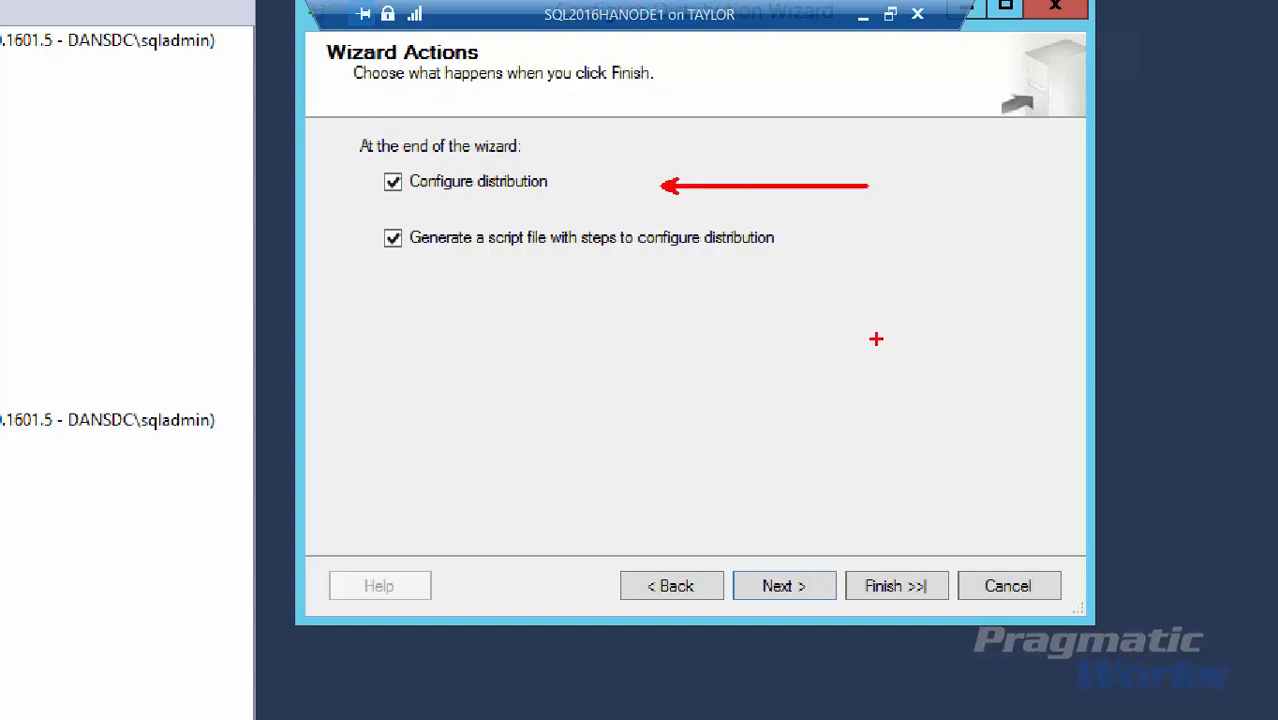
pyautogui.moveTo(846, 230); pyautogui.dragTo(977, 231)
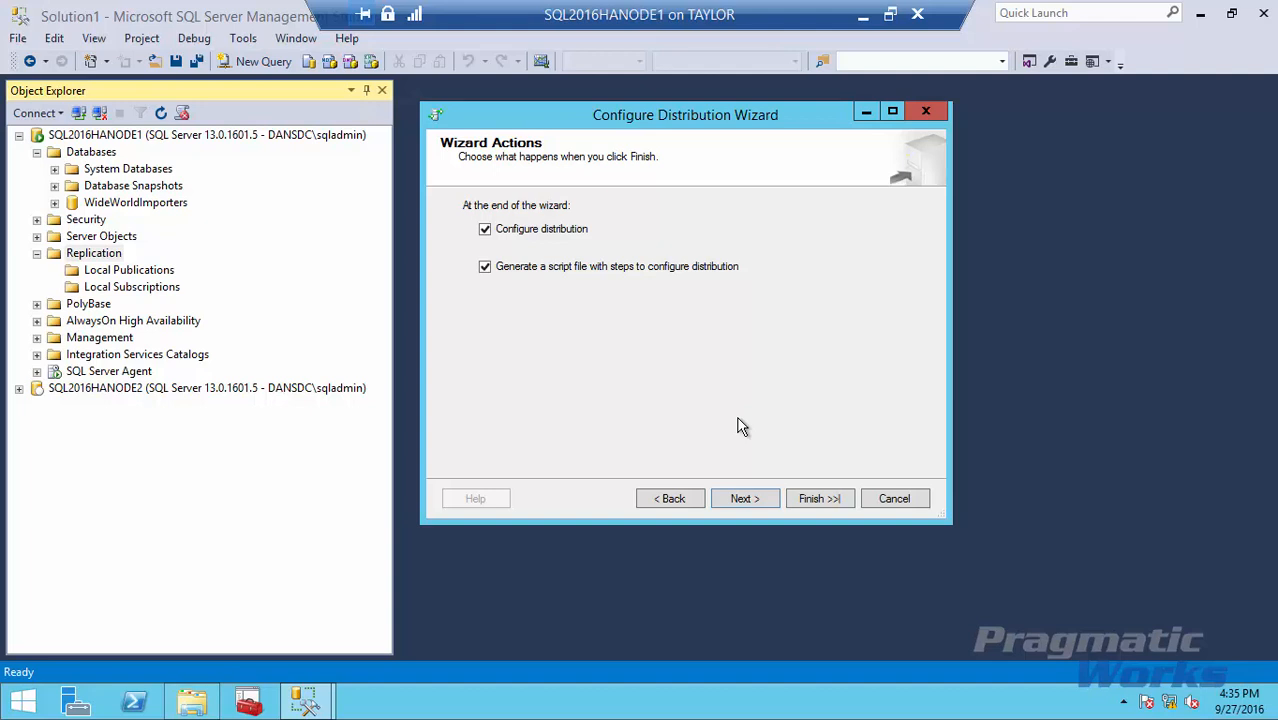
pyautogui.click(742, 500)
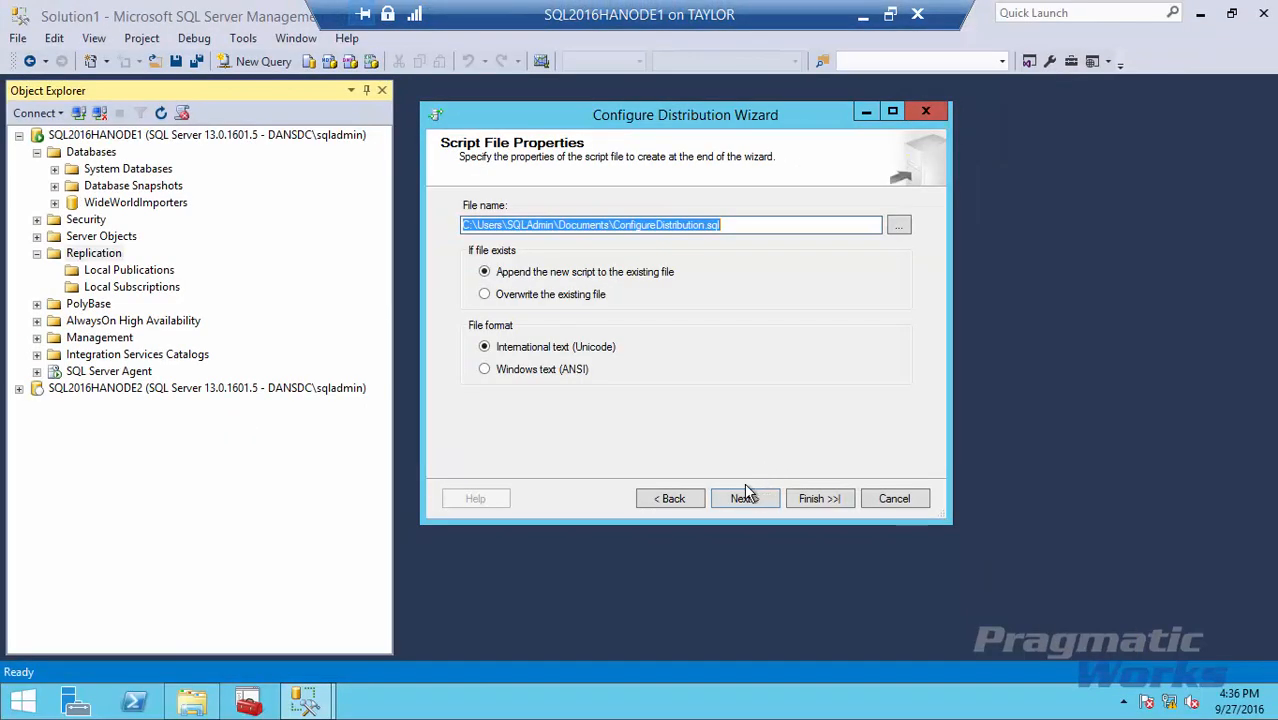
pyautogui.click(743, 496)
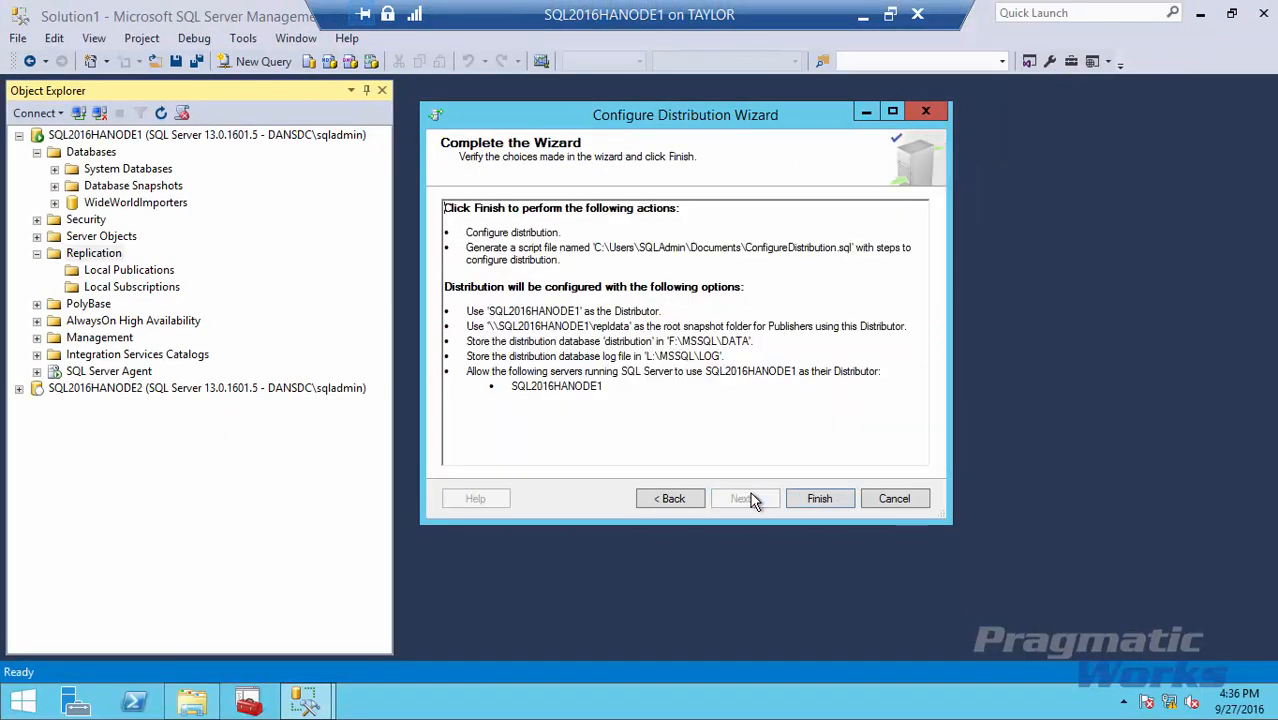
pyautogui.click(820, 499)
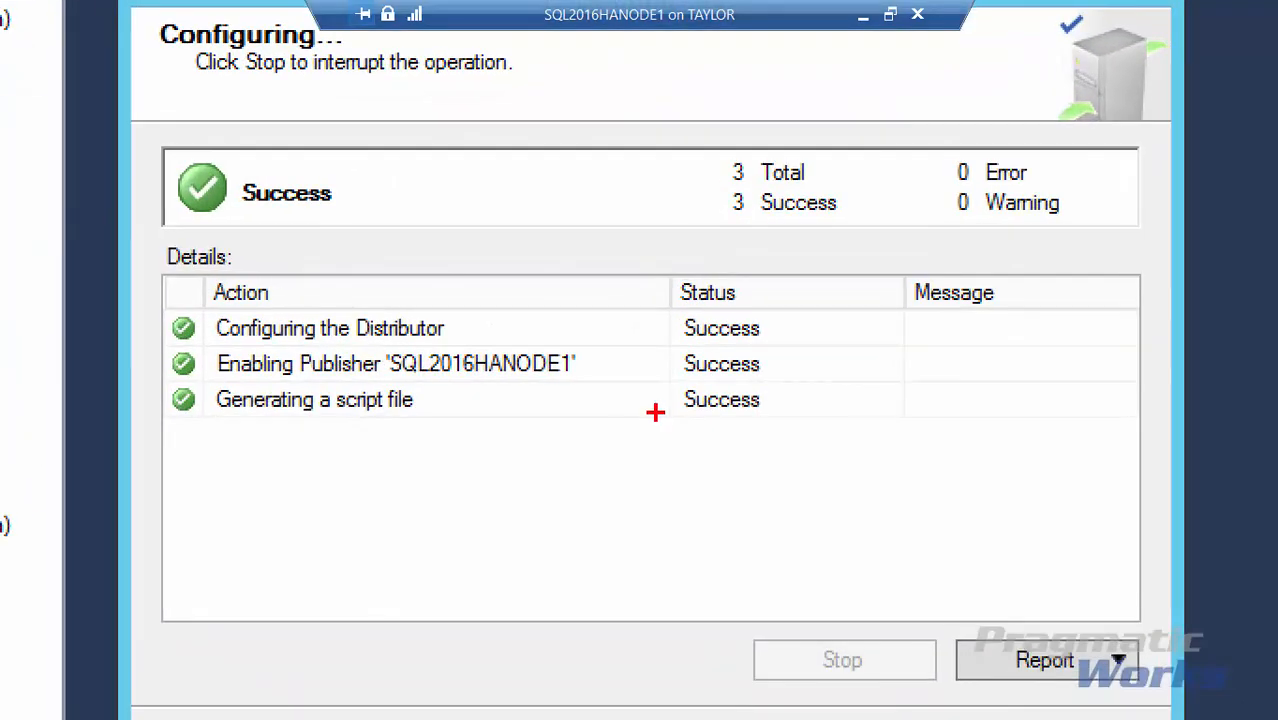
# Review the three Success results, then close the Configure Distribution Wizard.
pyautogui.moveTo(606, 331); pyautogui.dragTo(815, 330)
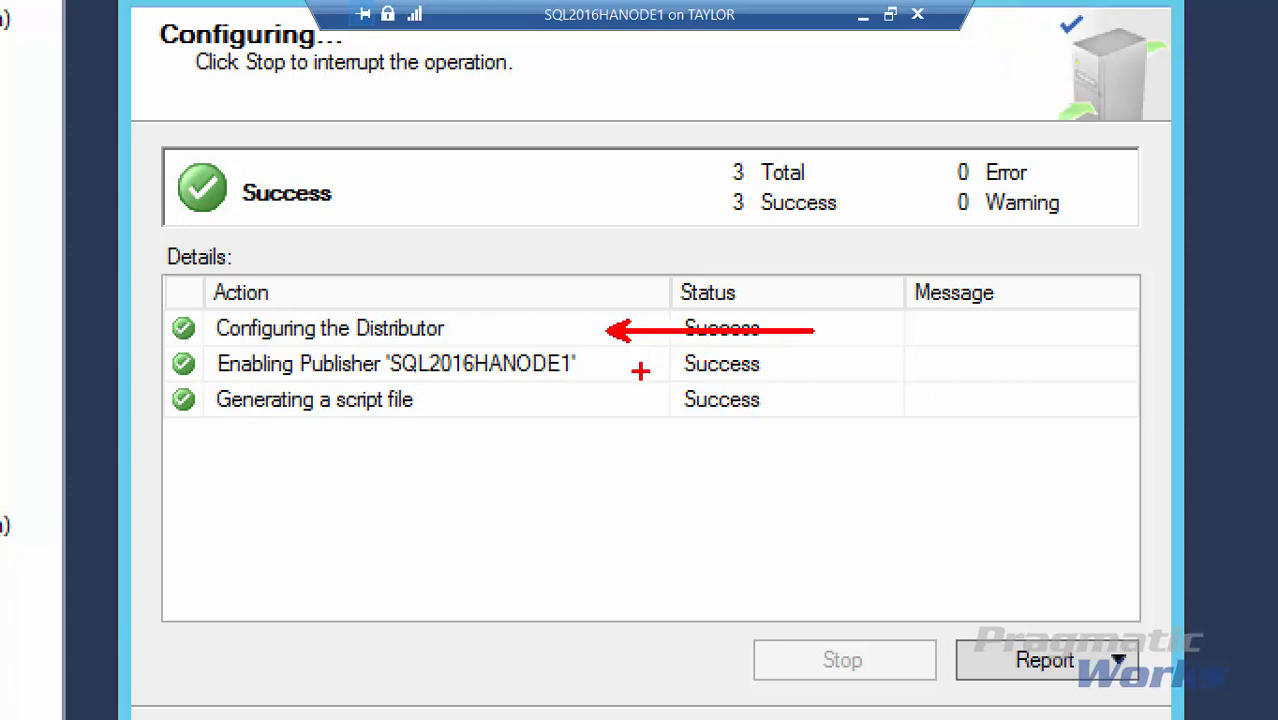
pyautogui.moveTo(636, 372); pyautogui.dragTo(828, 372)
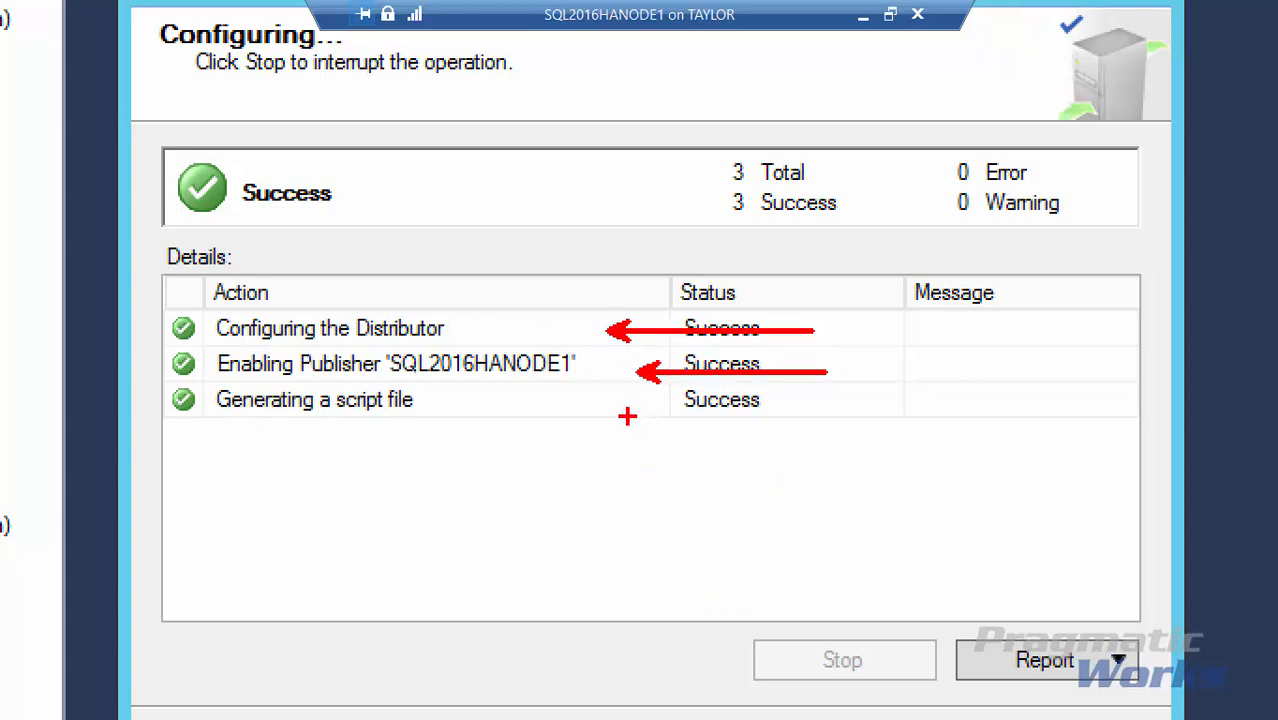
pyautogui.moveTo(612, 406); pyautogui.dragTo(770, 408)
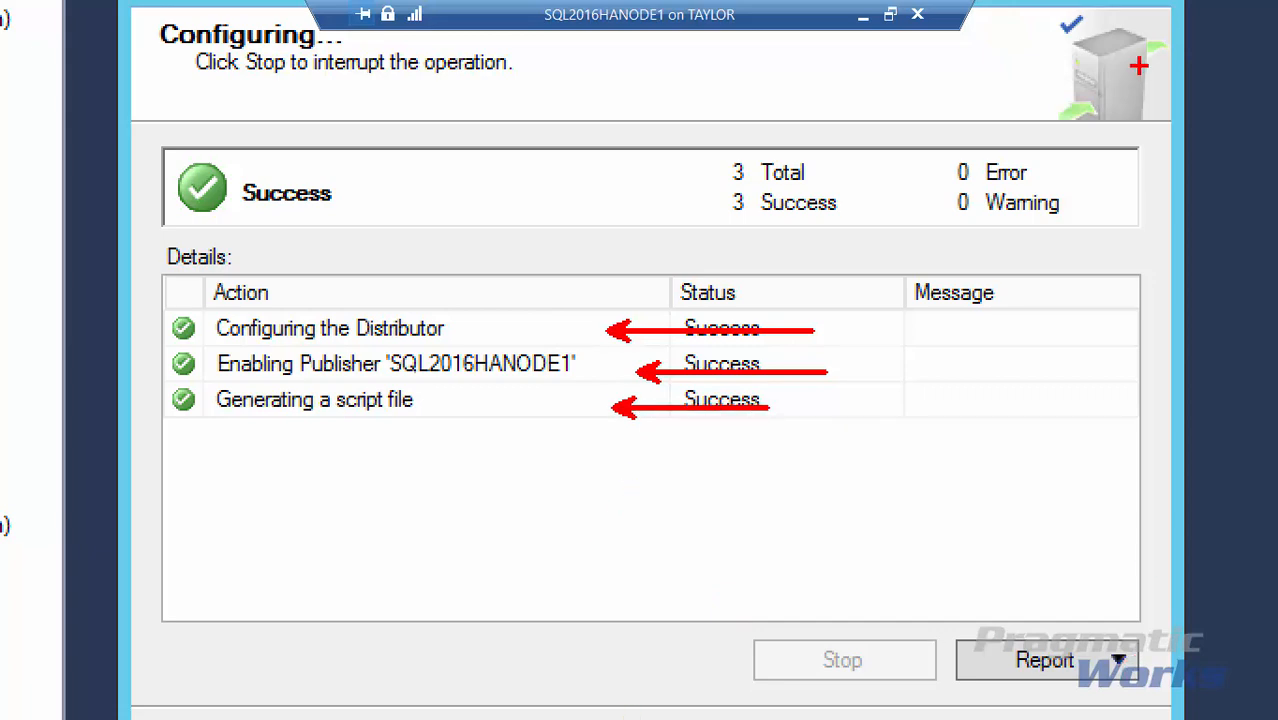
pyautogui.press('Escape')
pyautogui.click(922, 115)
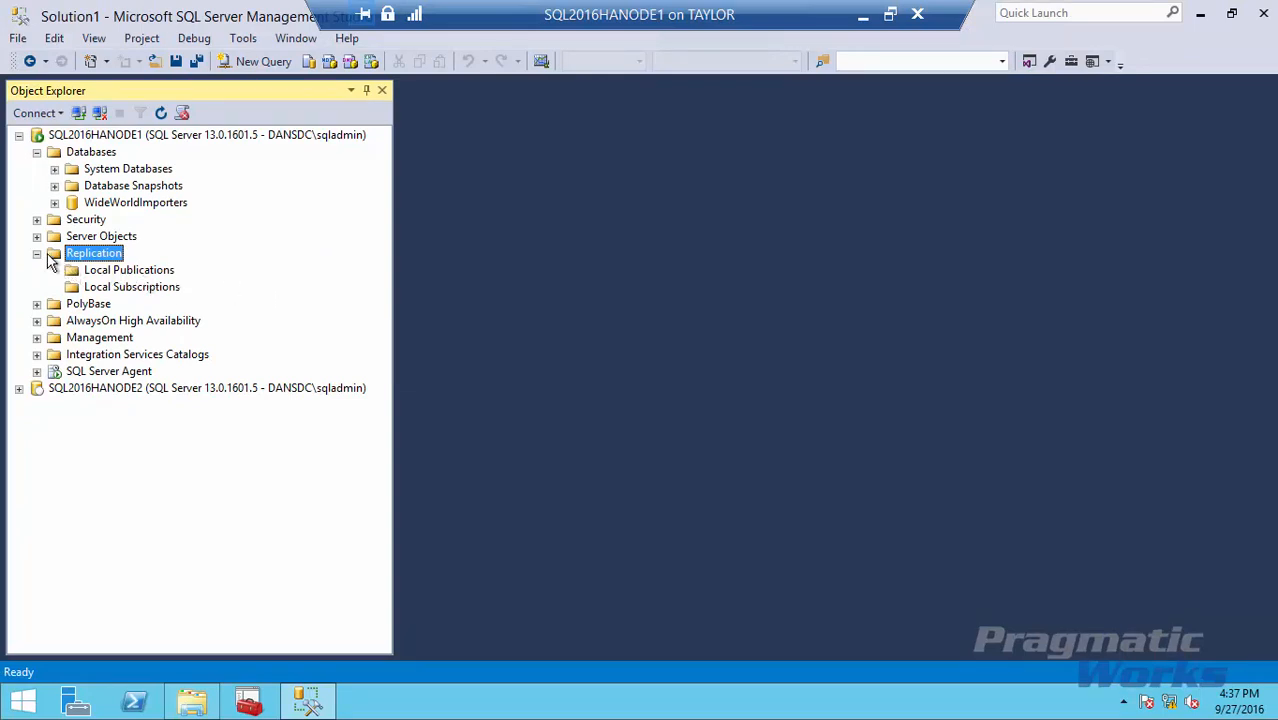
# Start a new snapshot publication on the WideWorldImporters database from Local Publications.
pyautogui.rightClick(126, 275)
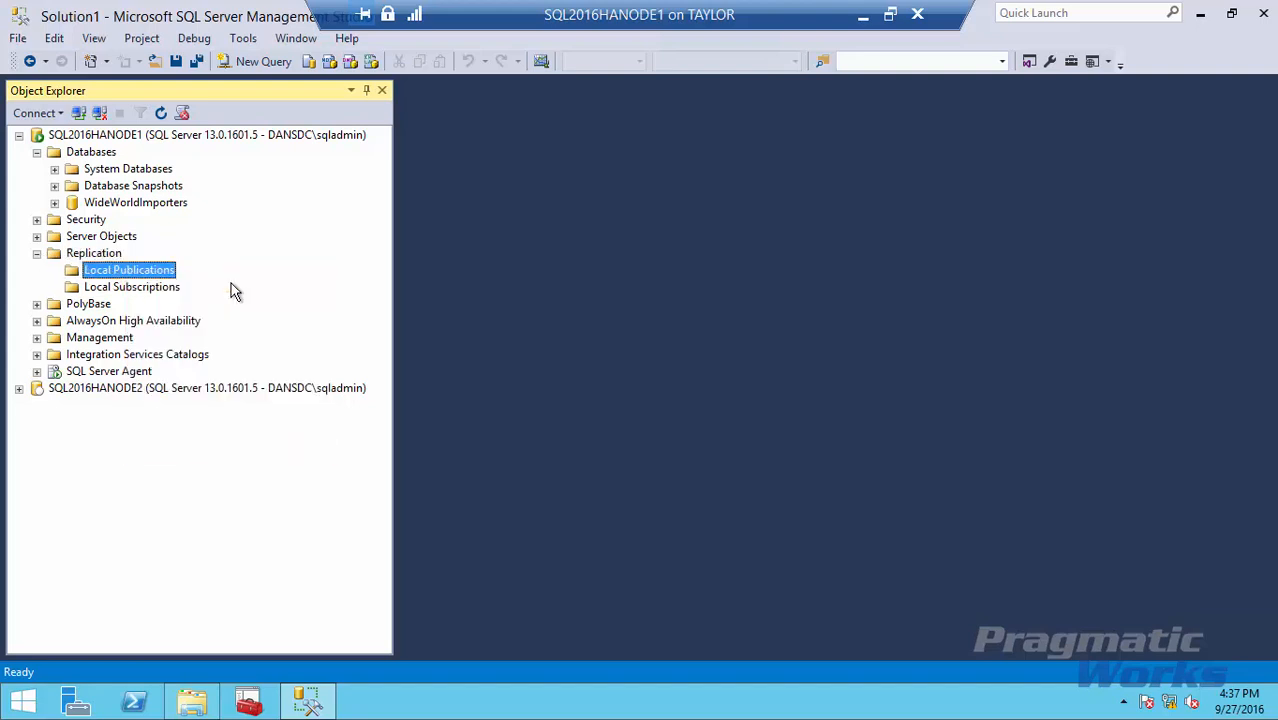
pyautogui.click(230, 284)
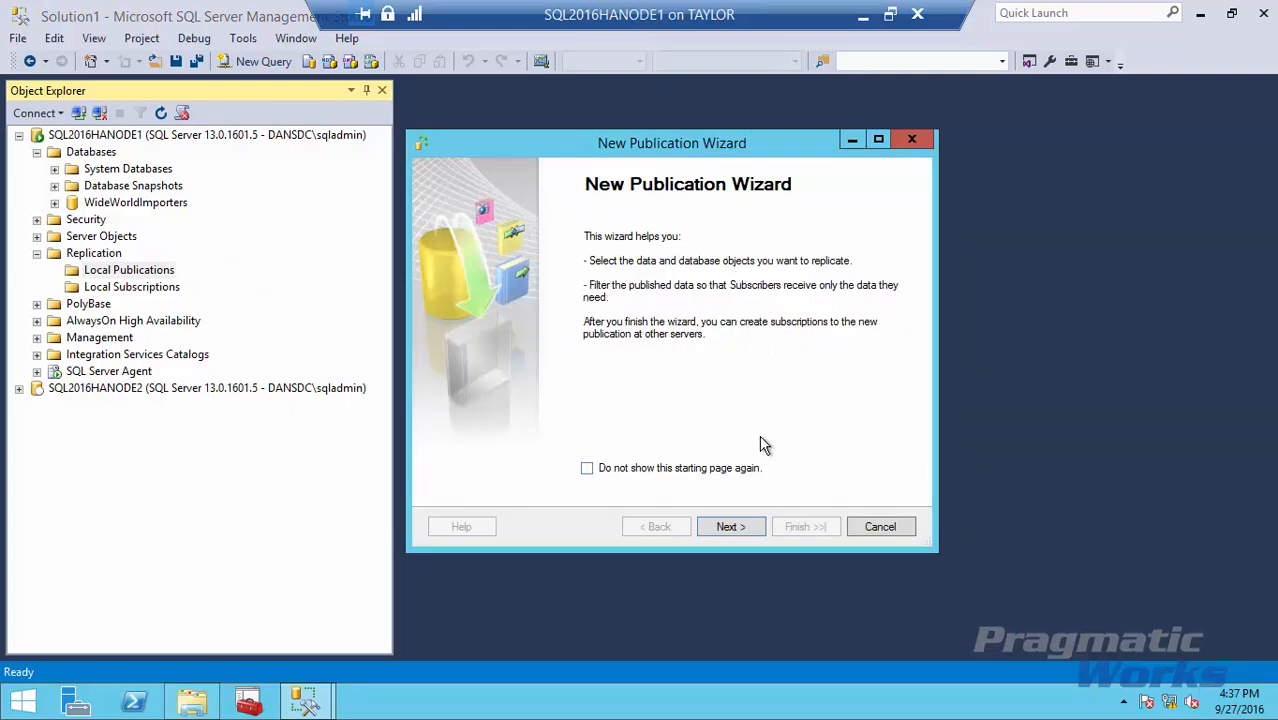
pyautogui.click(739, 530)
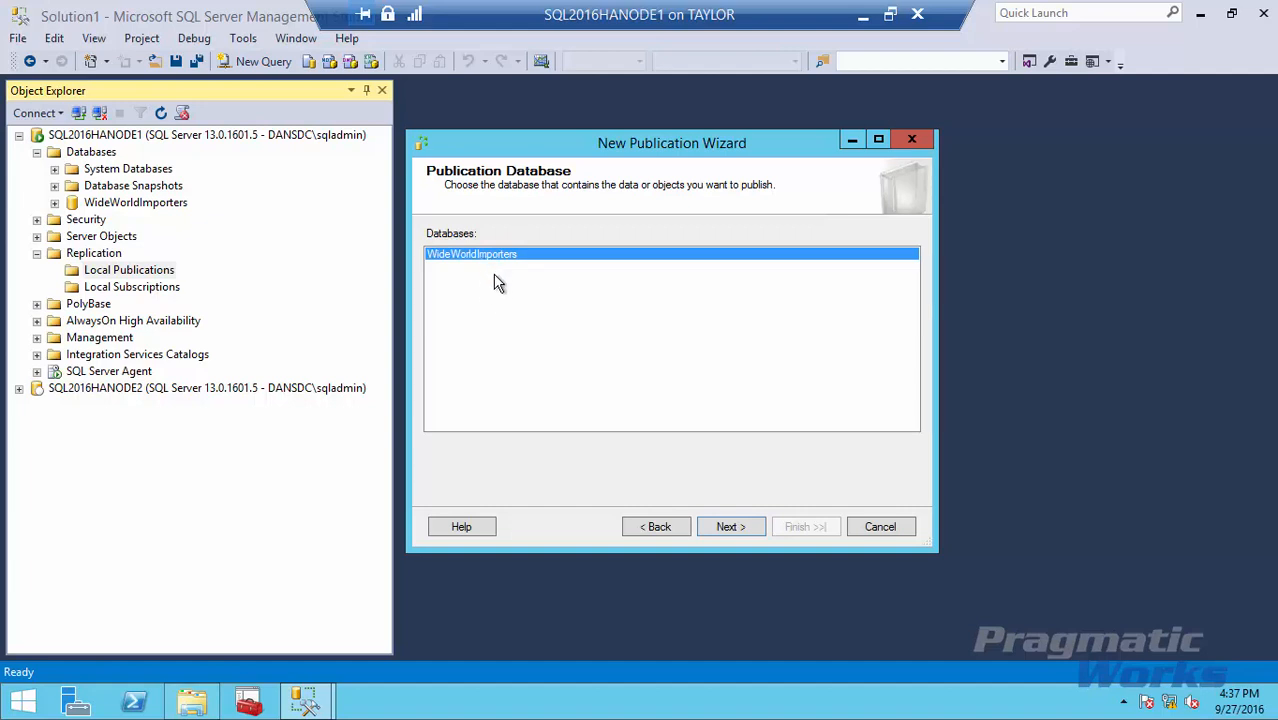
pyautogui.click(726, 532)
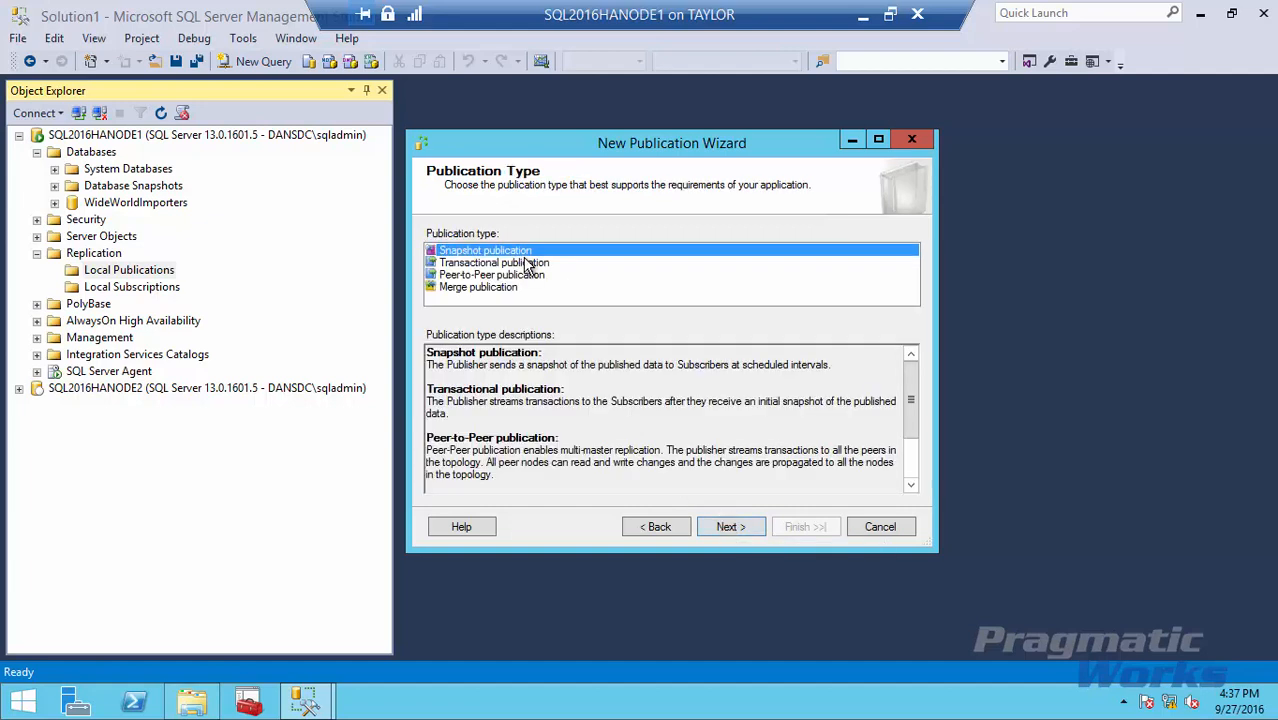
pyautogui.click(728, 530)
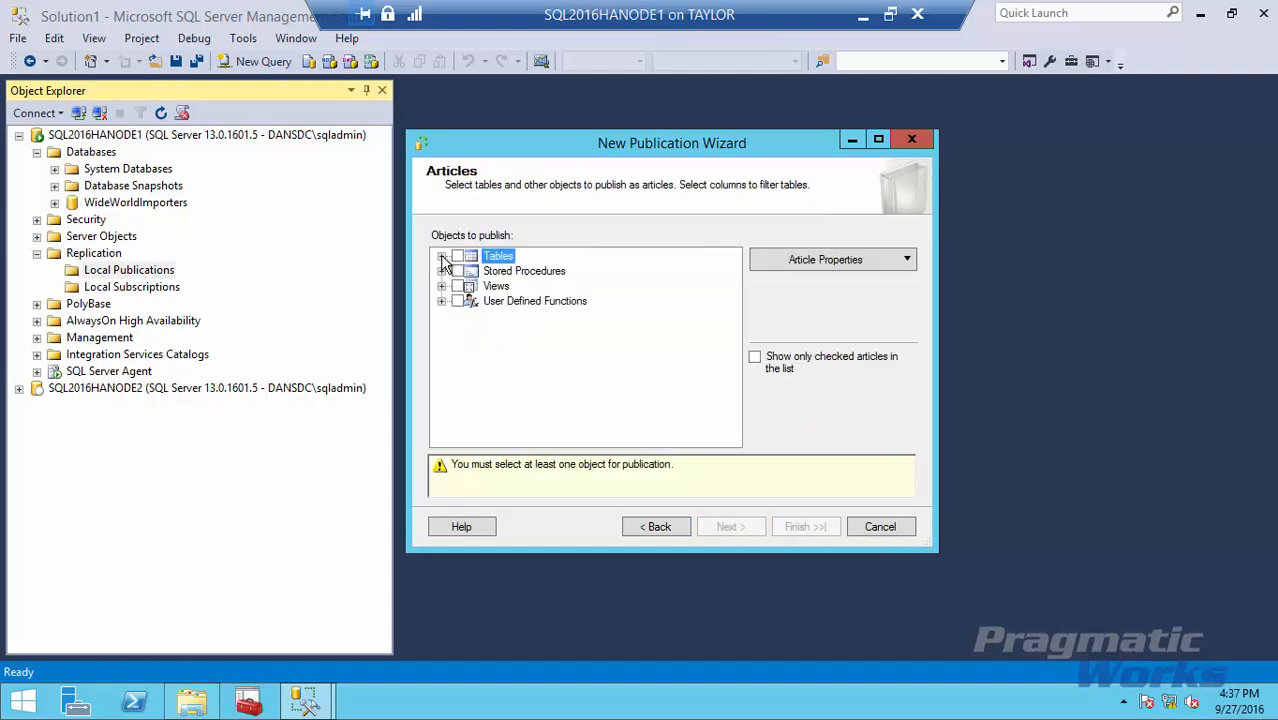
# Select the Orders (Sales) table as the publication's article.
pyautogui.click(441, 257)
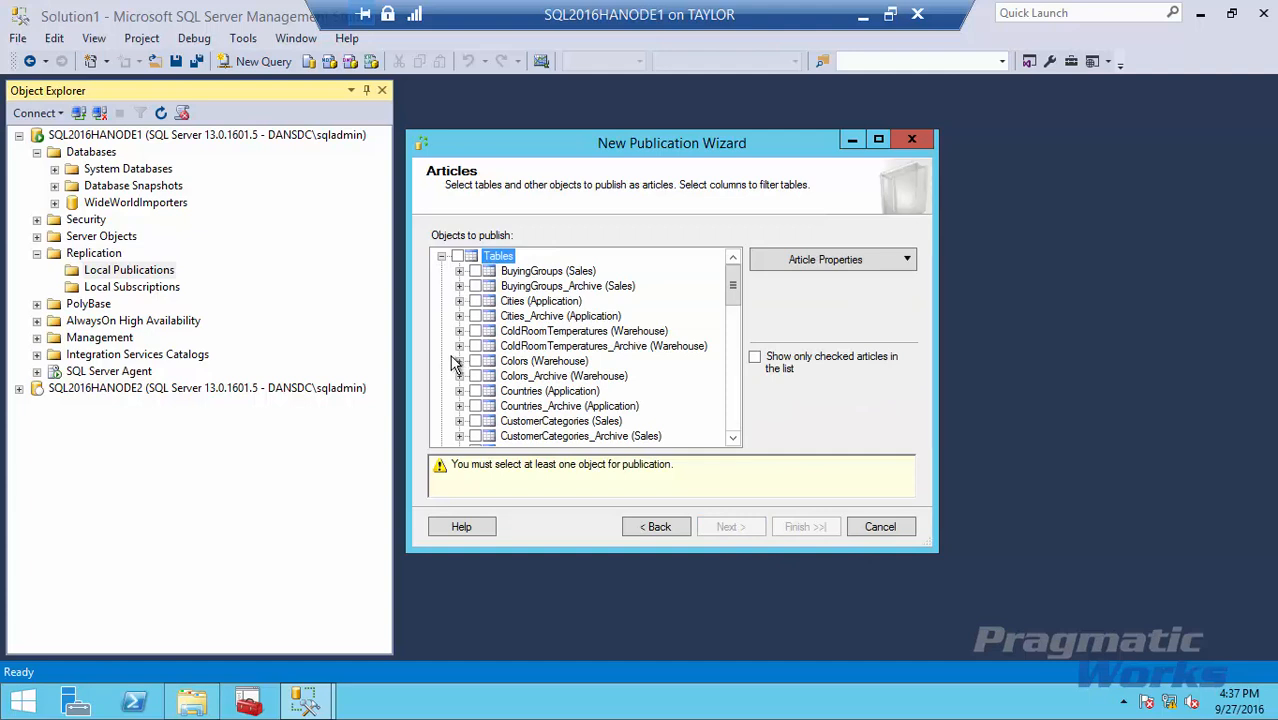
pyautogui.scroll(-1, 456, 360)
pyautogui.scroll(-1, 456, 360)
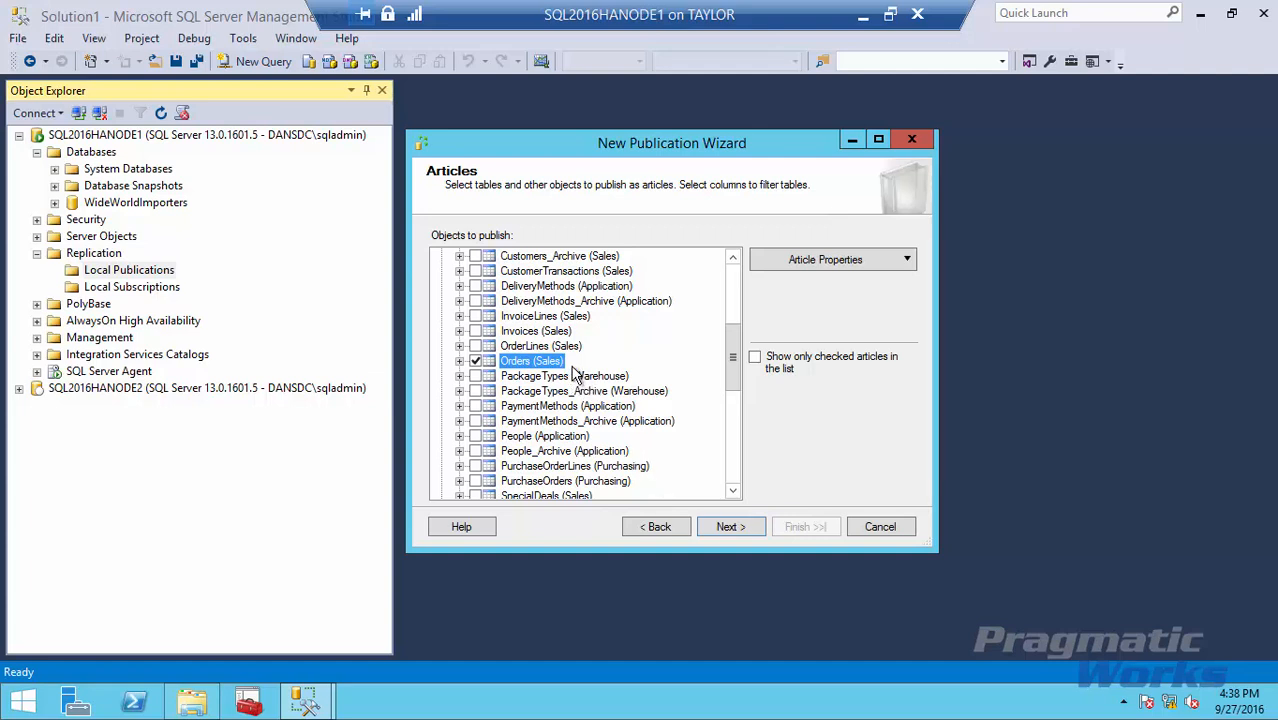
pyautogui.moveTo(572, 362); pyautogui.dragTo(666, 362)
# Advance from article selection to the Filter Table Rows page.
pyautogui.press('Escape')
pyautogui.click(725, 527)
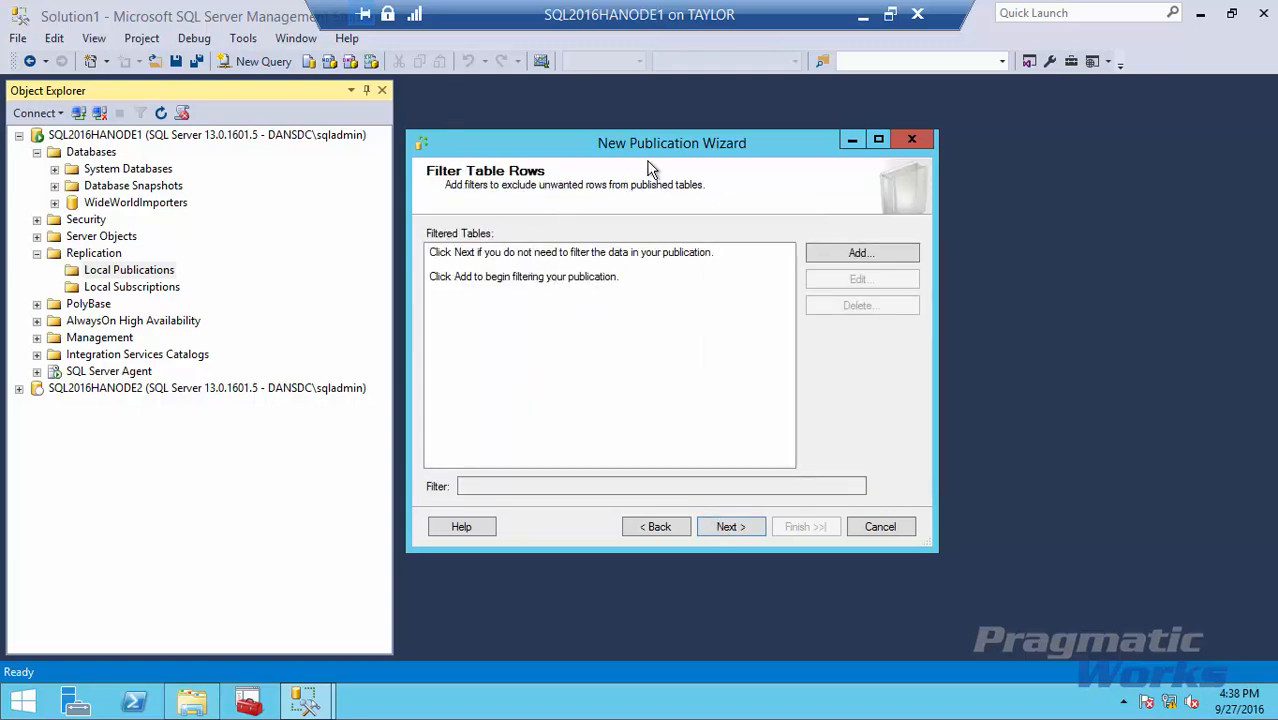
pyautogui.hotkey('ctrl', '1')
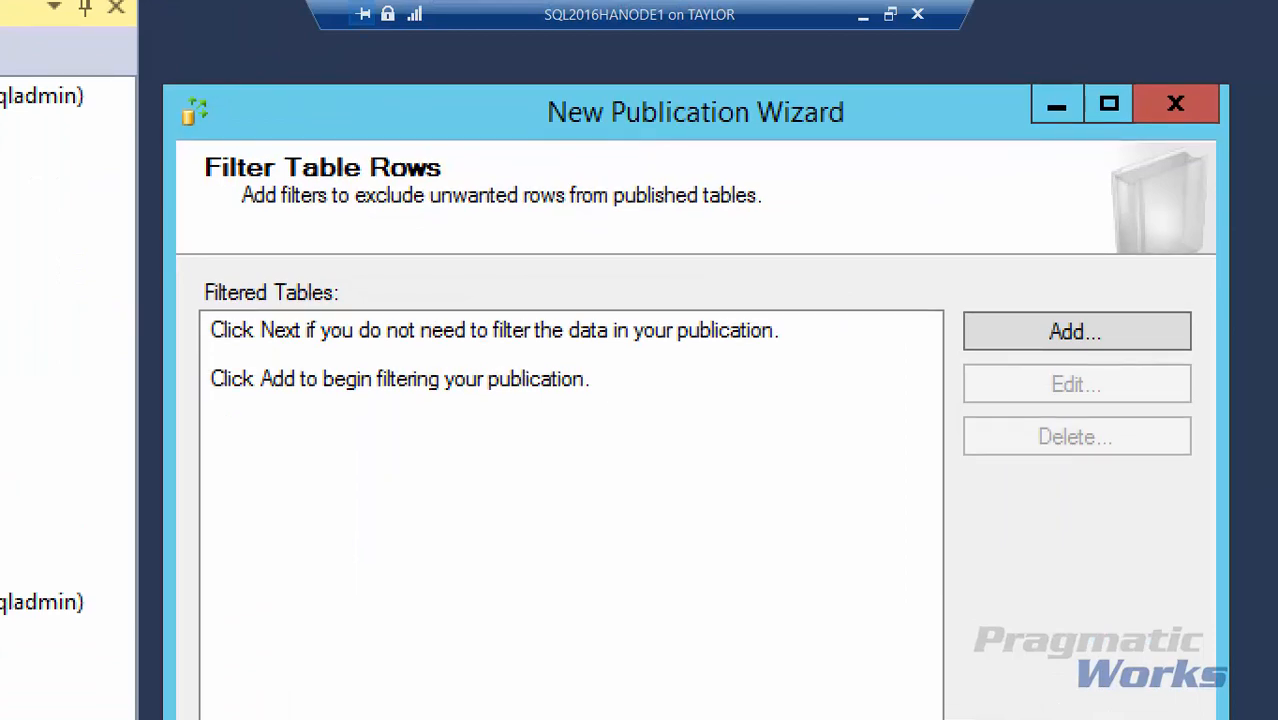
pyautogui.press('Escape')
# View the Add Filter dialog, cancel it, and continue with Orders unfiltered.
pyautogui.click(830, 250)
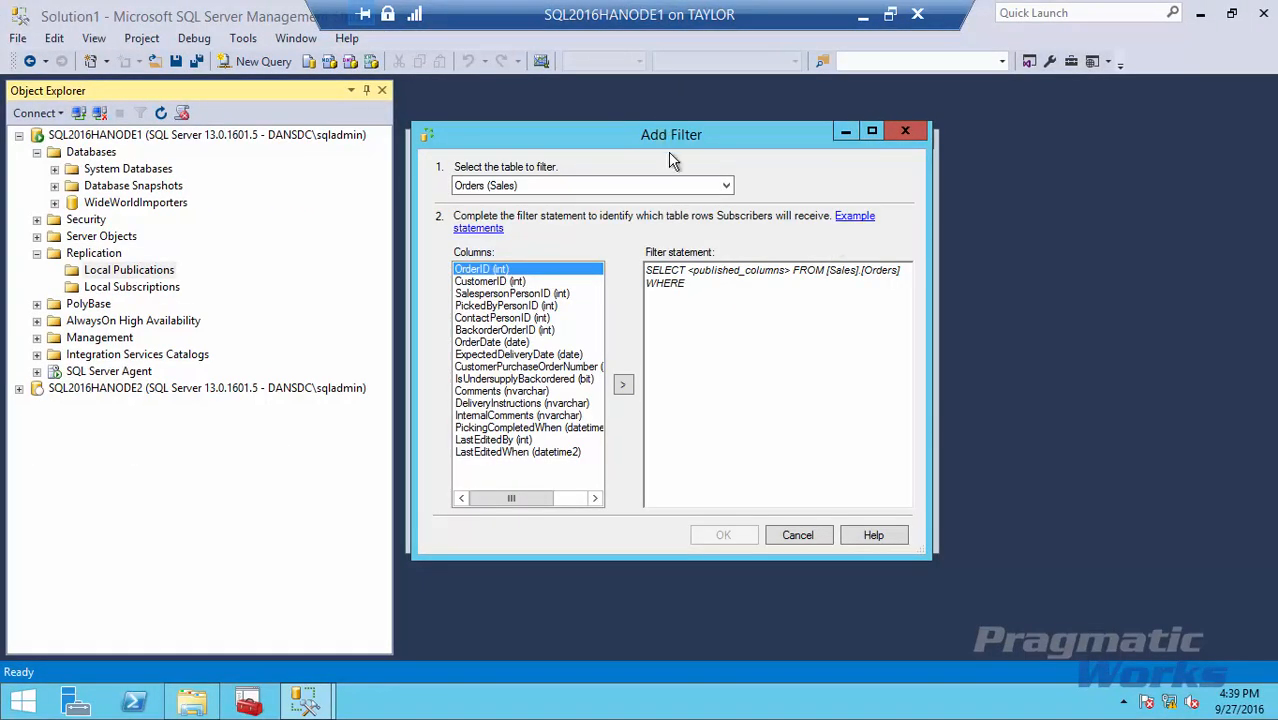
pyautogui.hotkey('ctrl', '1')
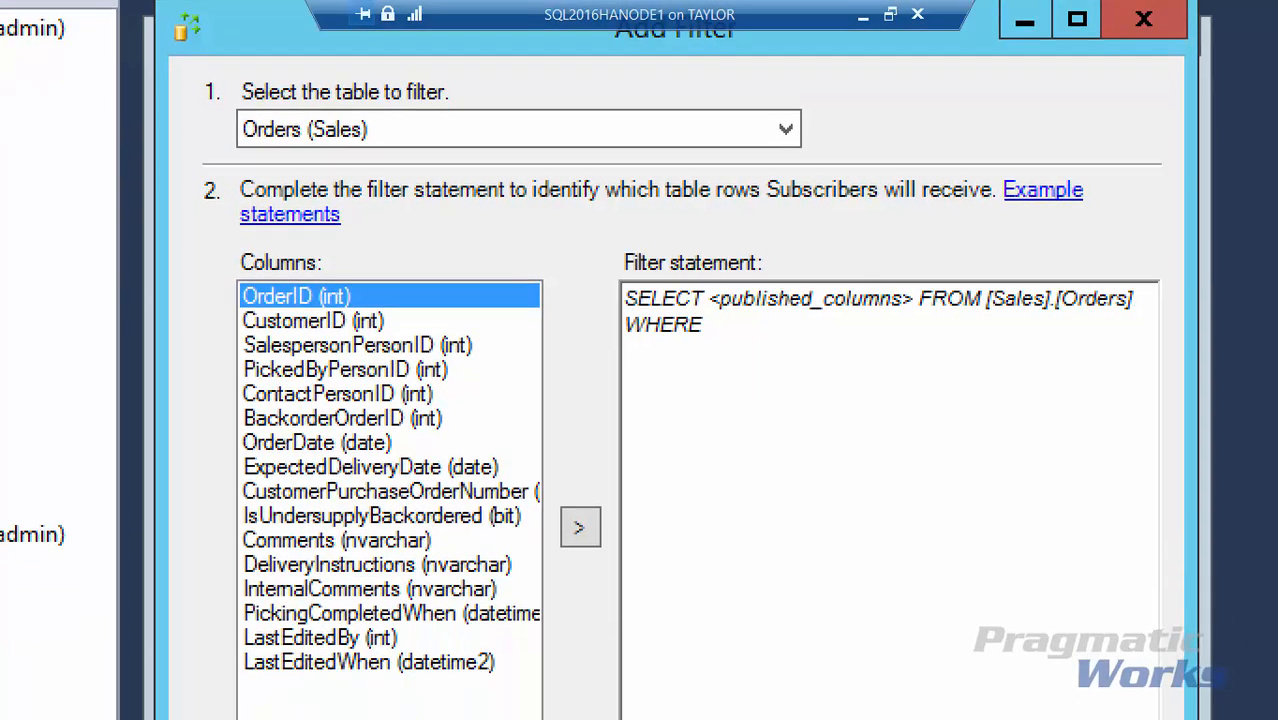
pyautogui.scroll(-2, 646, 241)
pyautogui.click(646, 241)
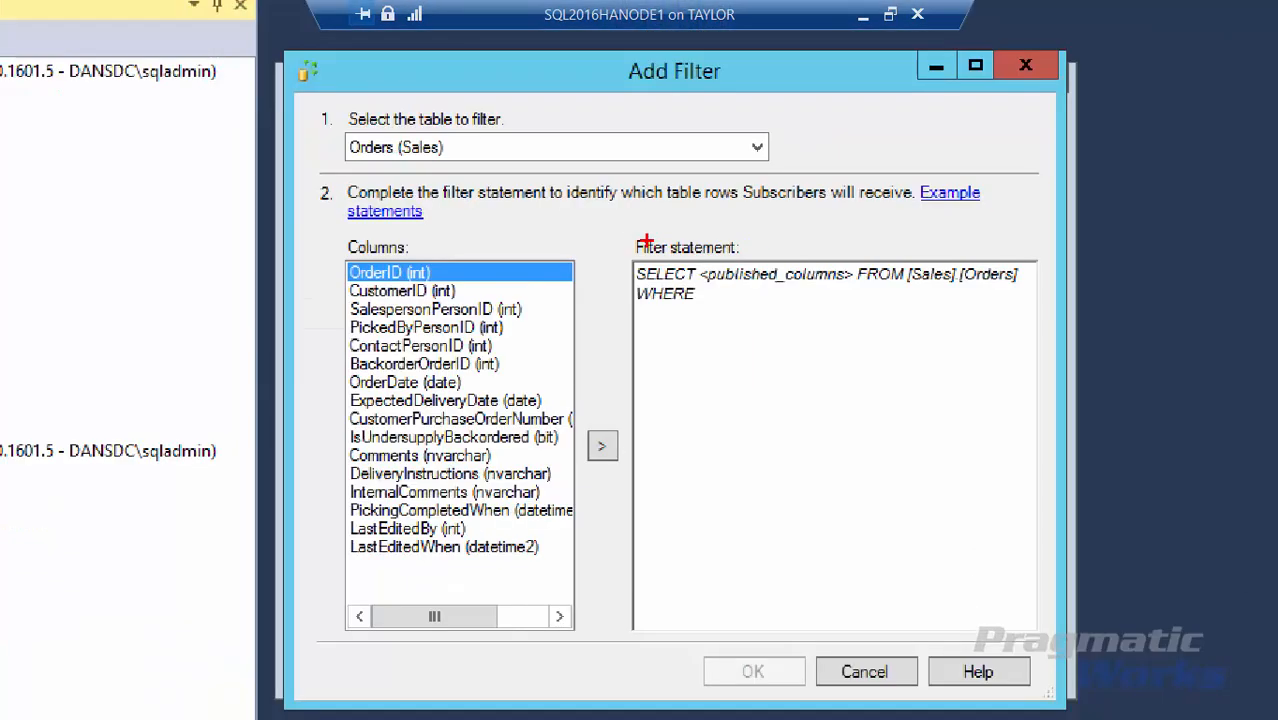
pyautogui.scroll(-3, 646, 241)
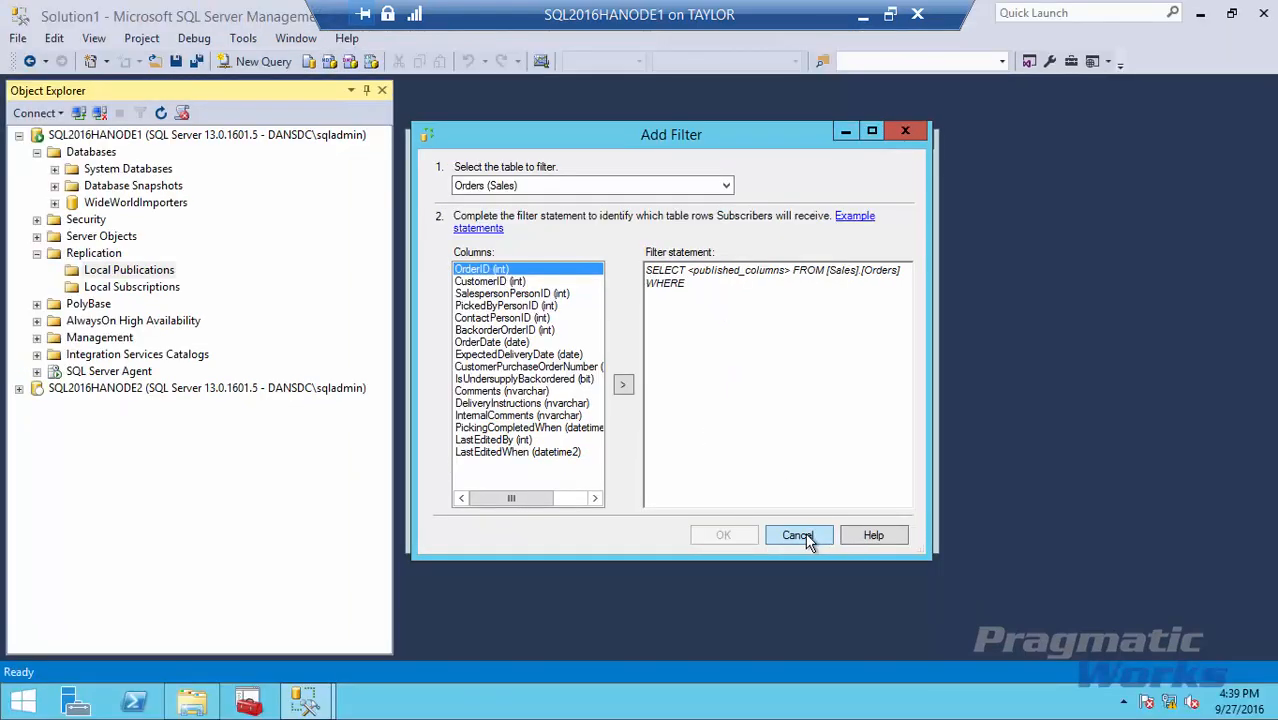
pyautogui.click(799, 535)
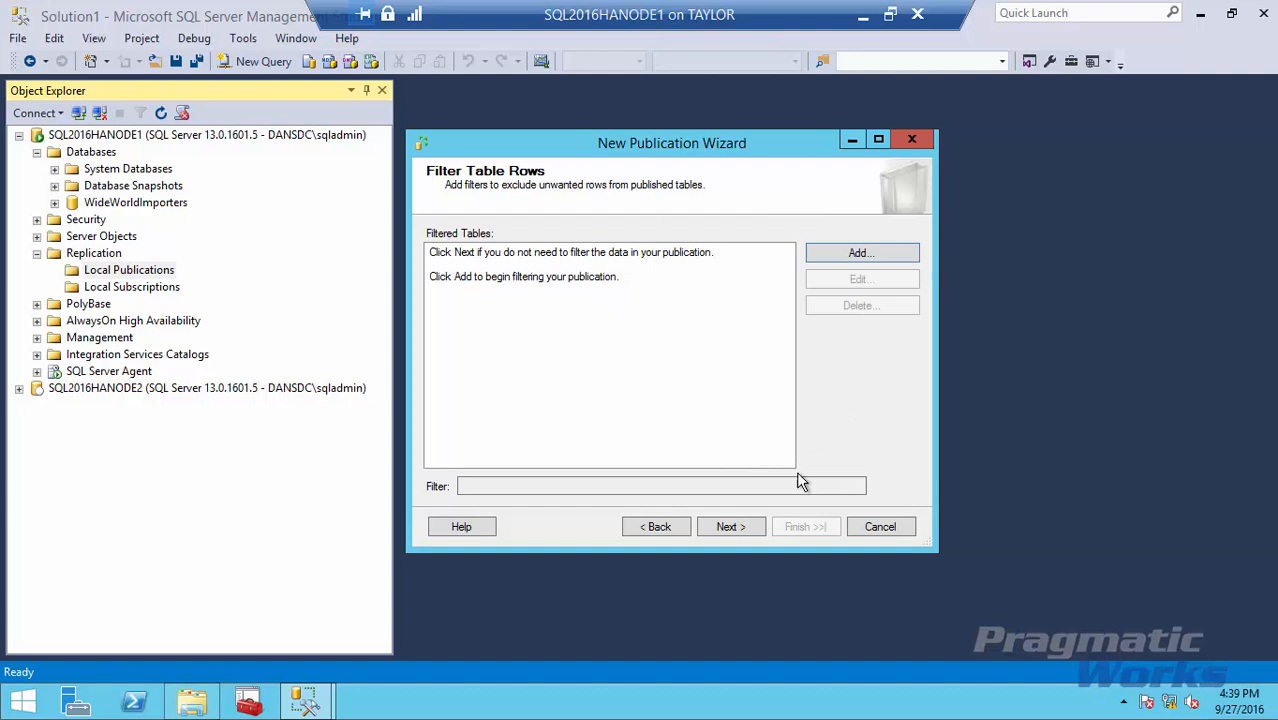
pyautogui.click(730, 526)
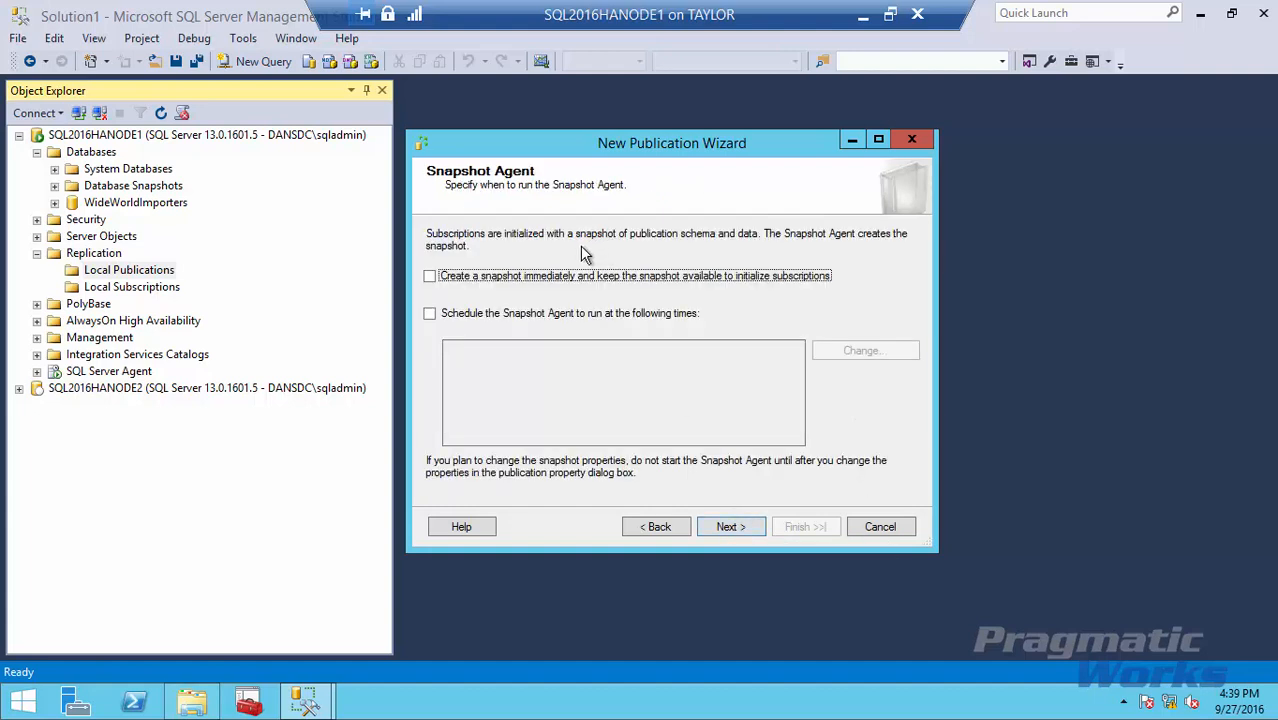
# Enable 'Create a snapshot immediately', leave the recurring schedule off after viewing it, and continue.
pyautogui.click(430, 277)
pyautogui.click(429, 315)
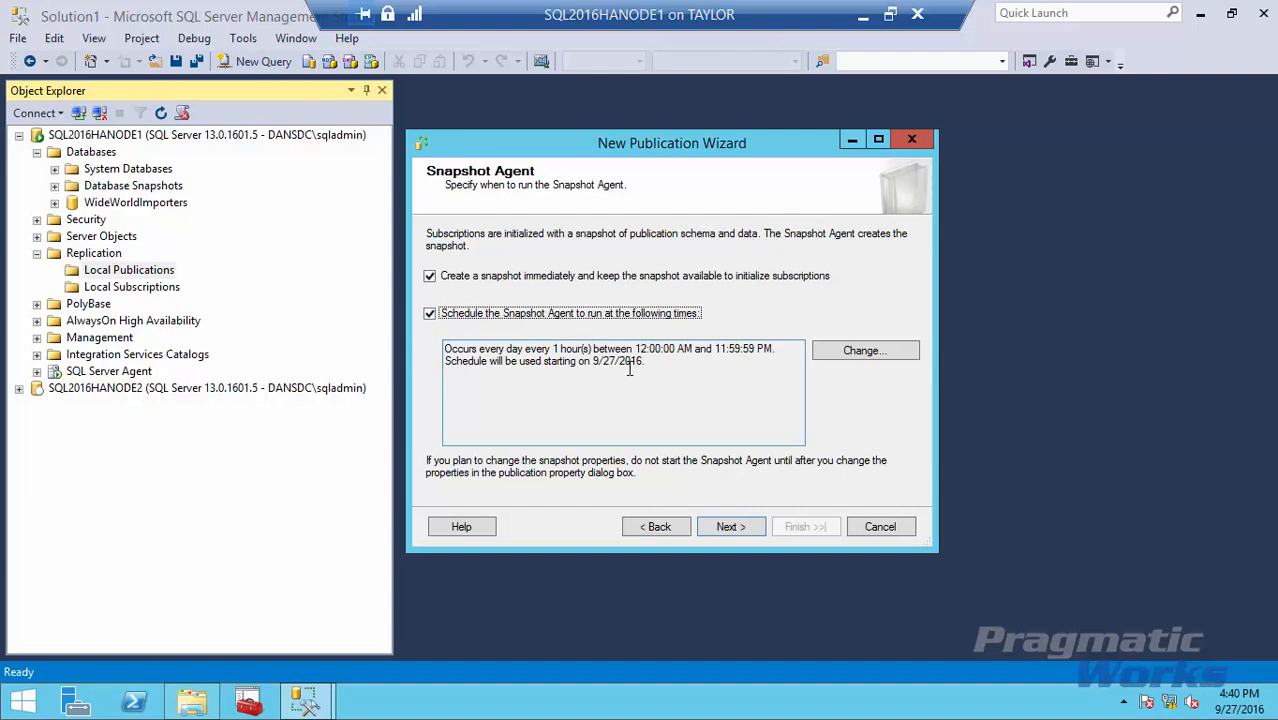
pyautogui.click(864, 351)
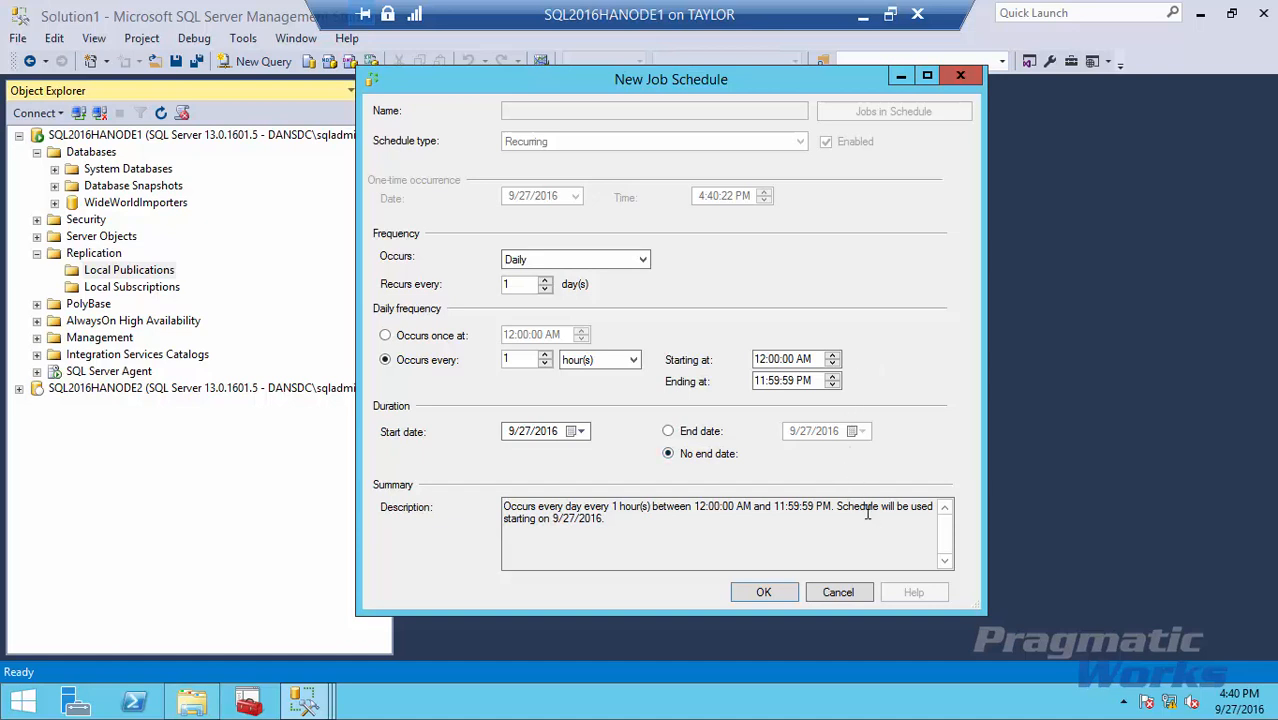
pyautogui.click(839, 592)
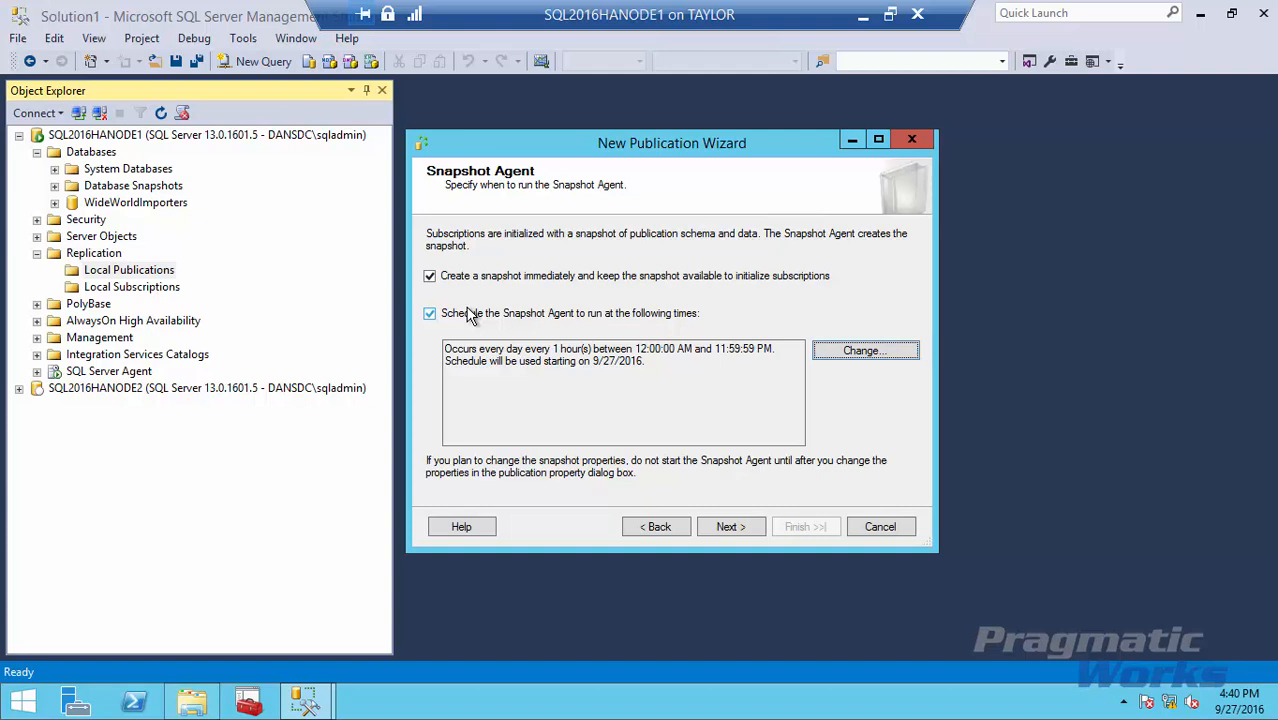
pyautogui.click(431, 313)
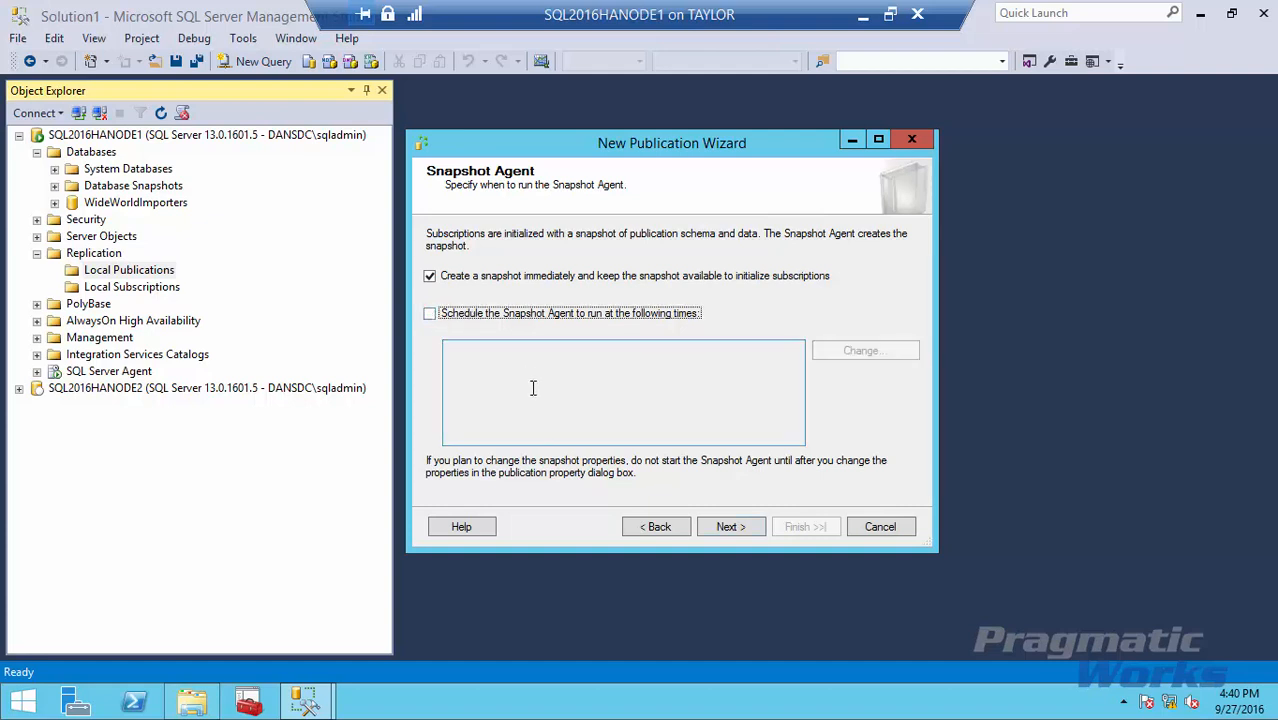
pyautogui.click(736, 530)
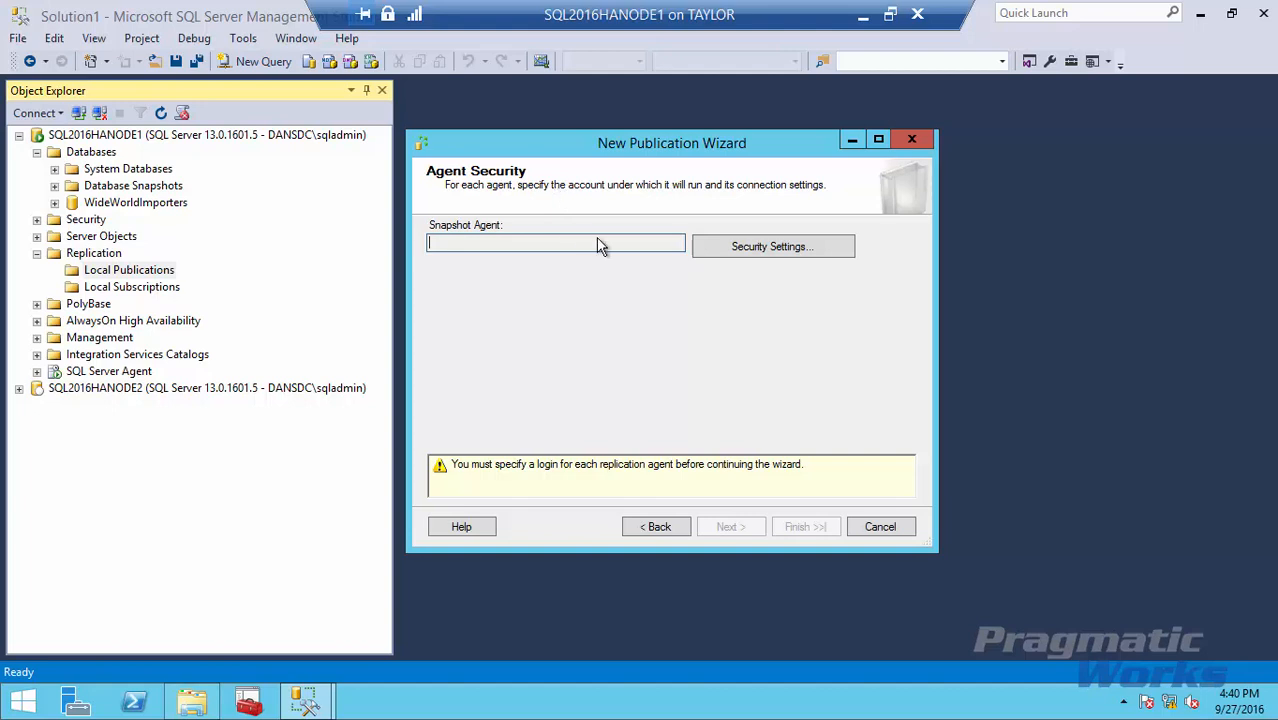
# Run the Snapshot Agent under the domain Windows account with its password entered twice, then continue.
pyautogui.click(768, 250)
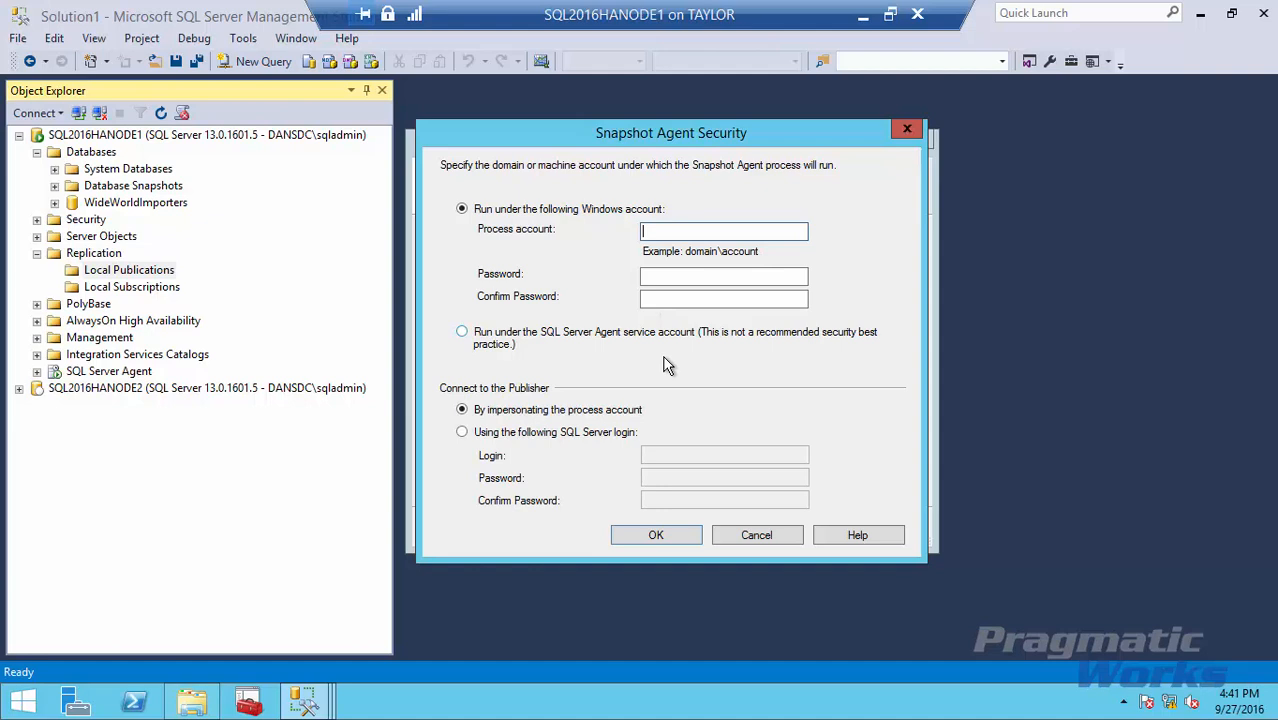
pyautogui.click(478, 337)
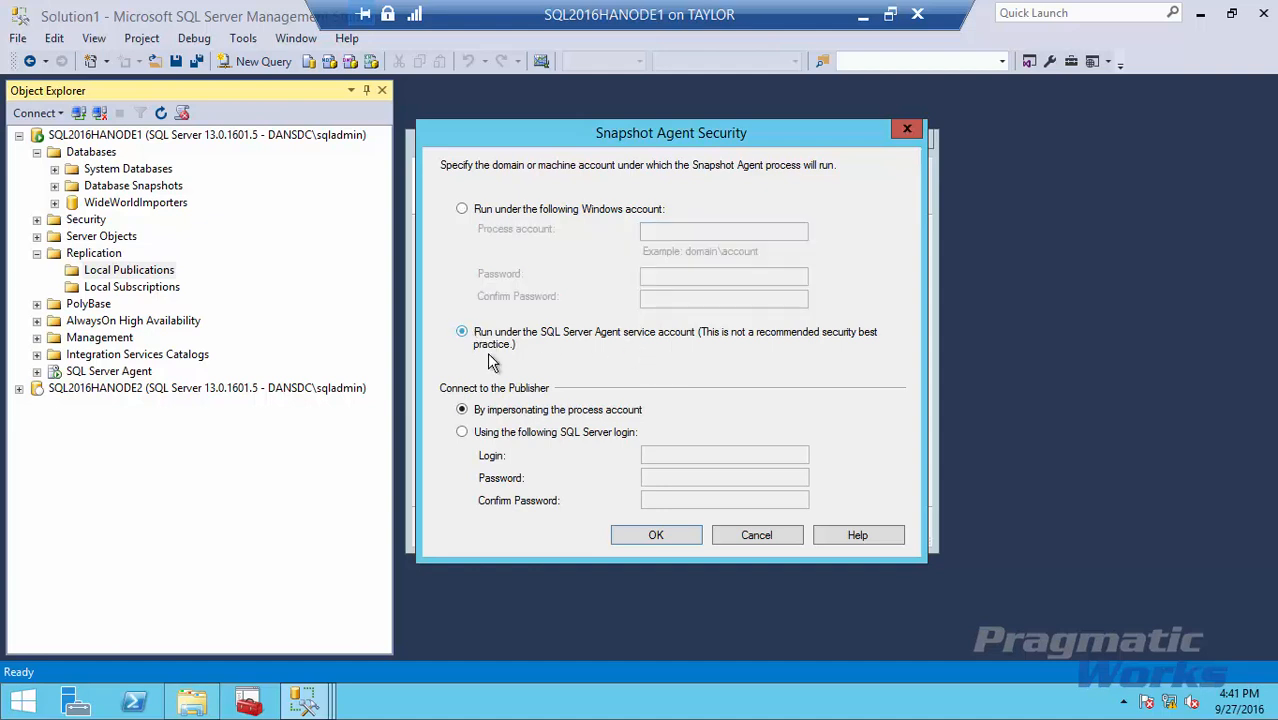
pyautogui.click(490, 213)
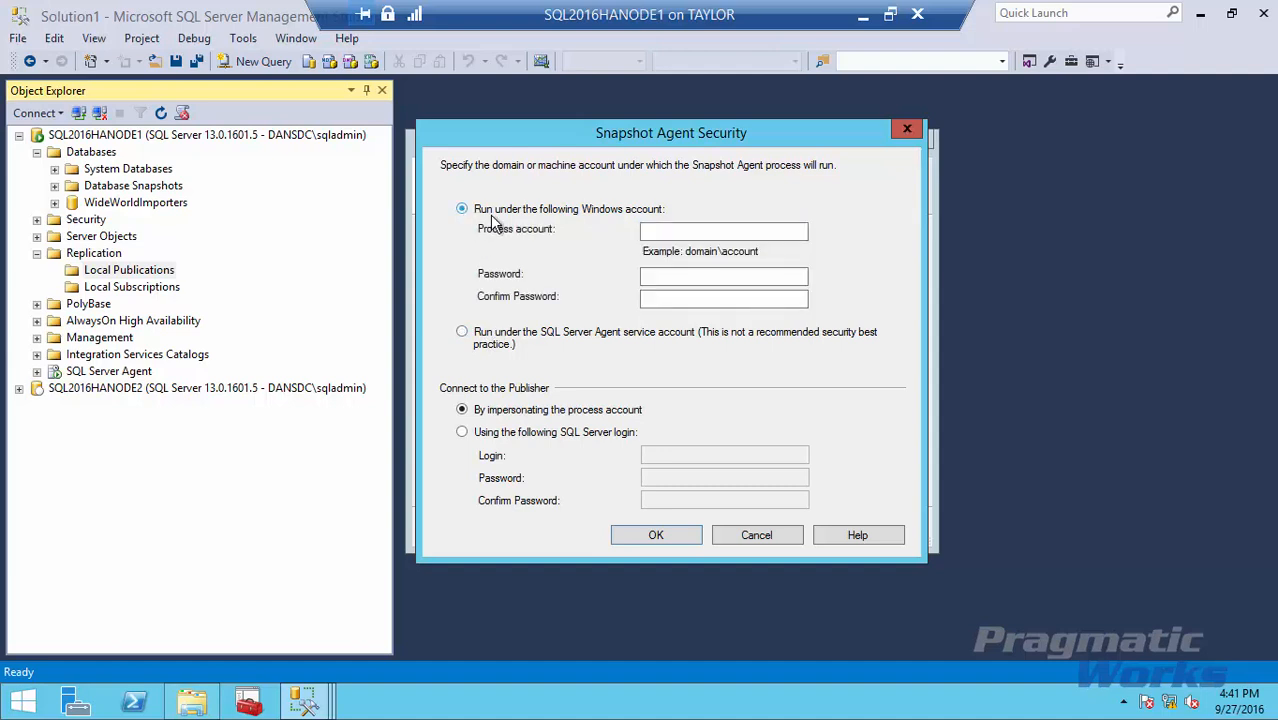
pyautogui.click(692, 234)
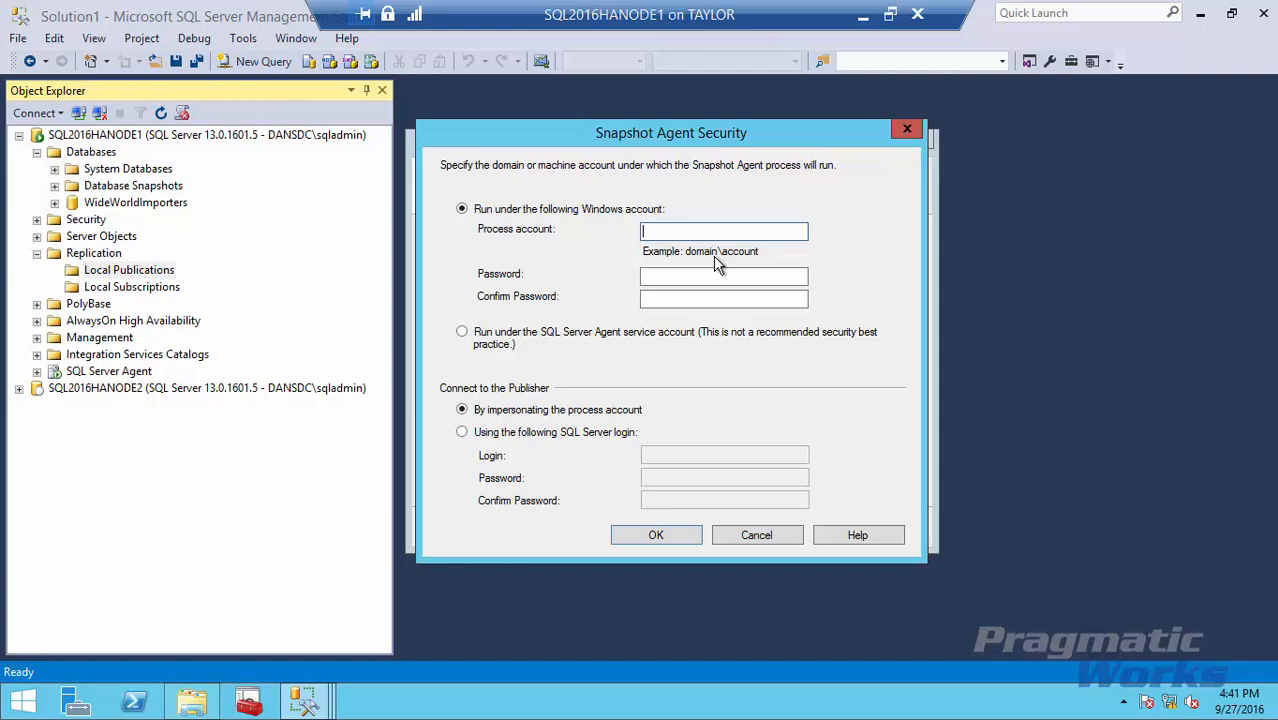
pyautogui.write('dansdc\\sqladmin')
pyautogui.press('Tab')
pyautogui.write('********')
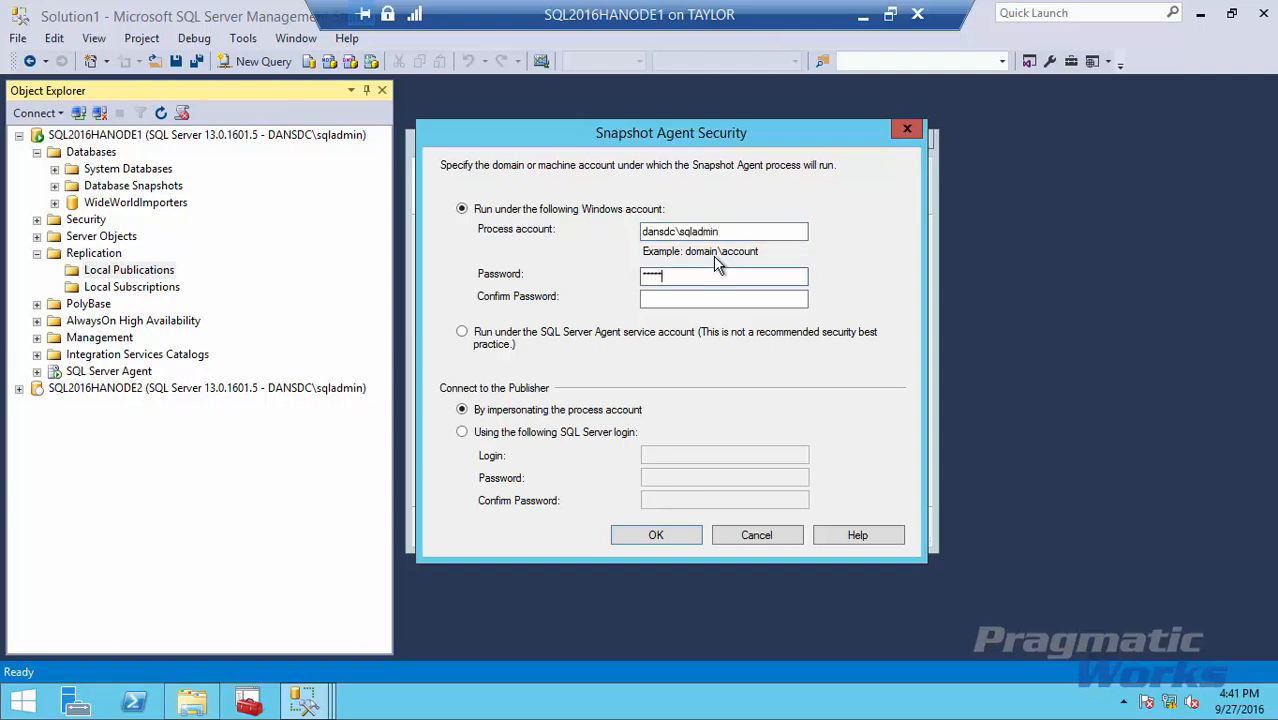
pyautogui.press('Tab')
pyautogui.write('********')
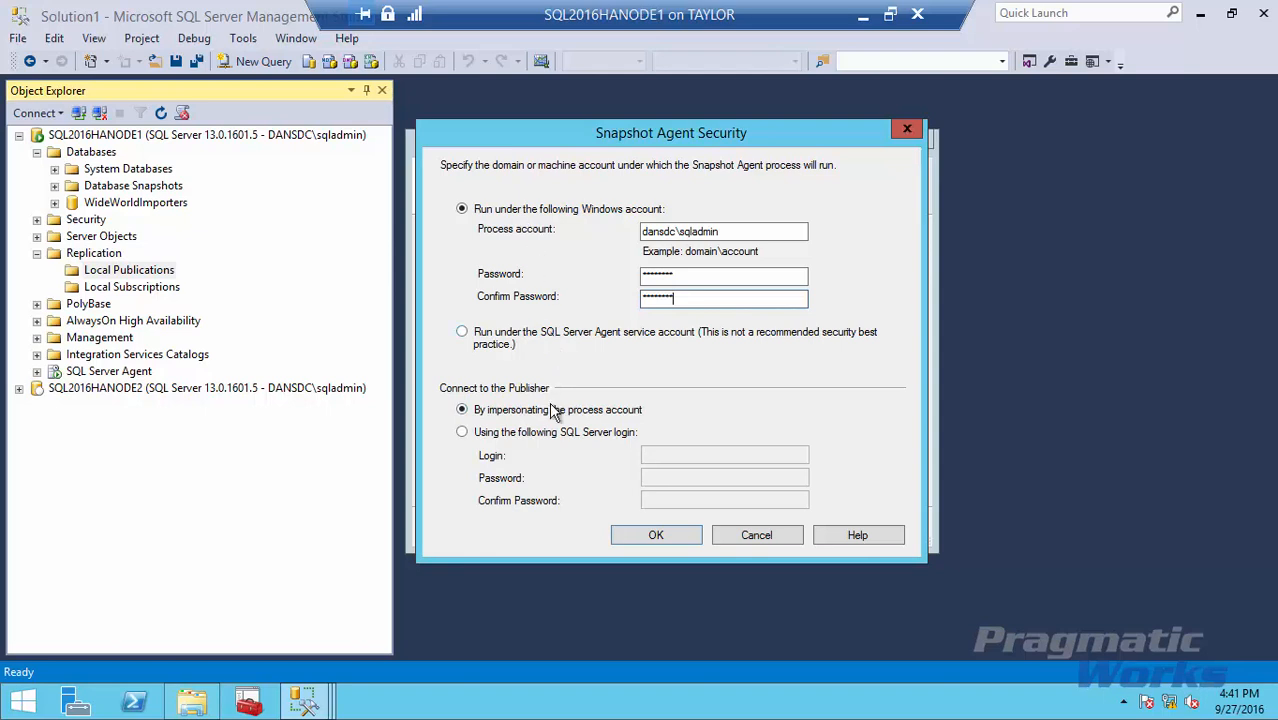
pyautogui.click(664, 538)
pyautogui.click(727, 530)
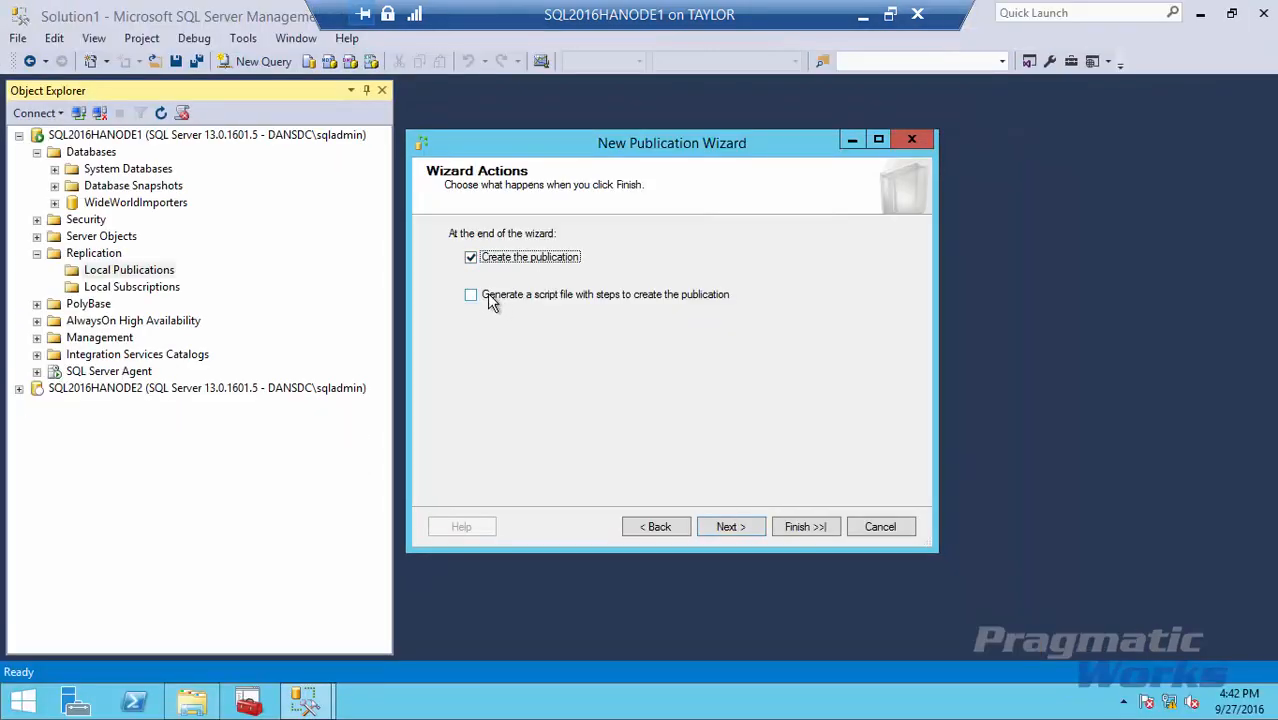
# Script the publication steps to CreatePublication.sql, overwriting the existing file.
pyautogui.click(491, 302)
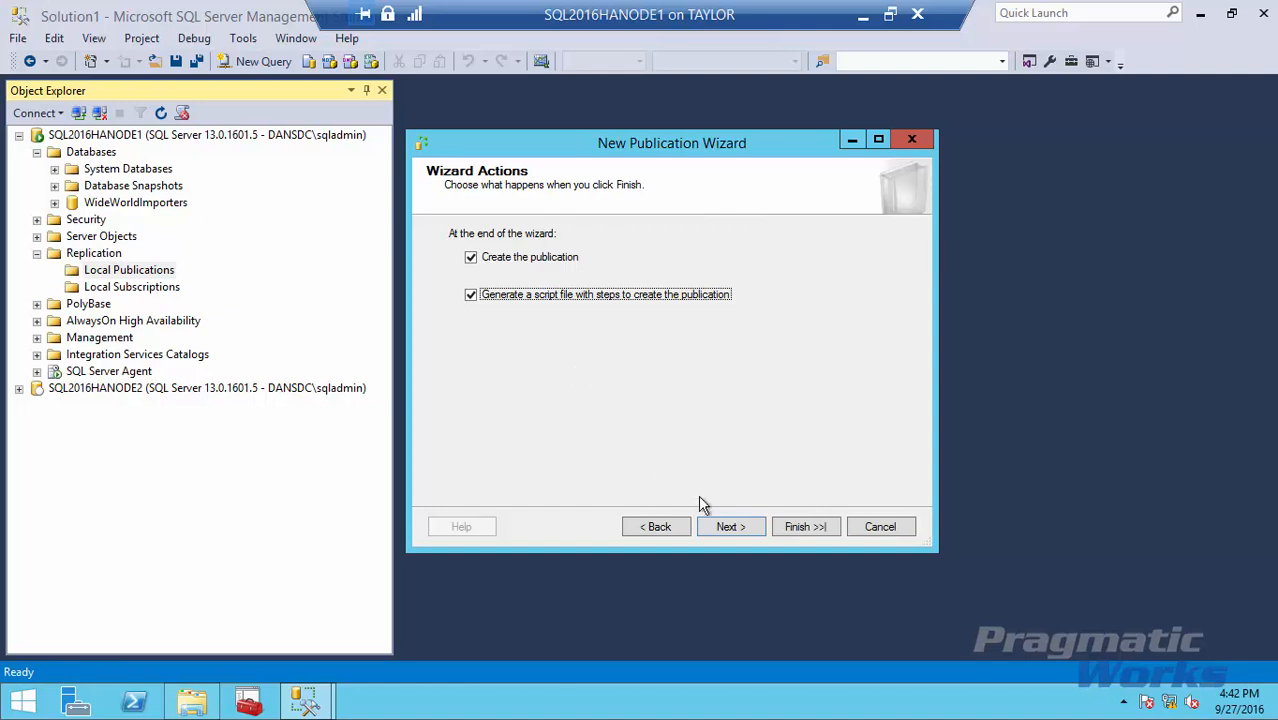
pyautogui.click(731, 528)
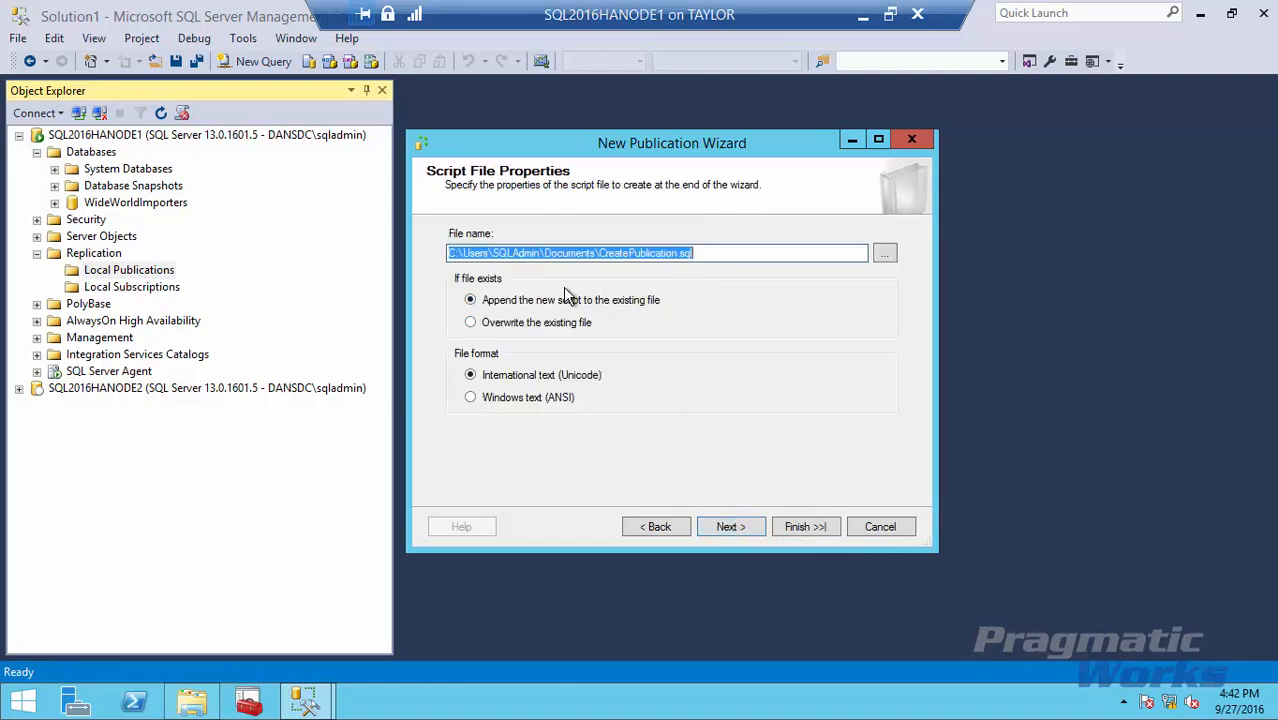
pyautogui.click(488, 322)
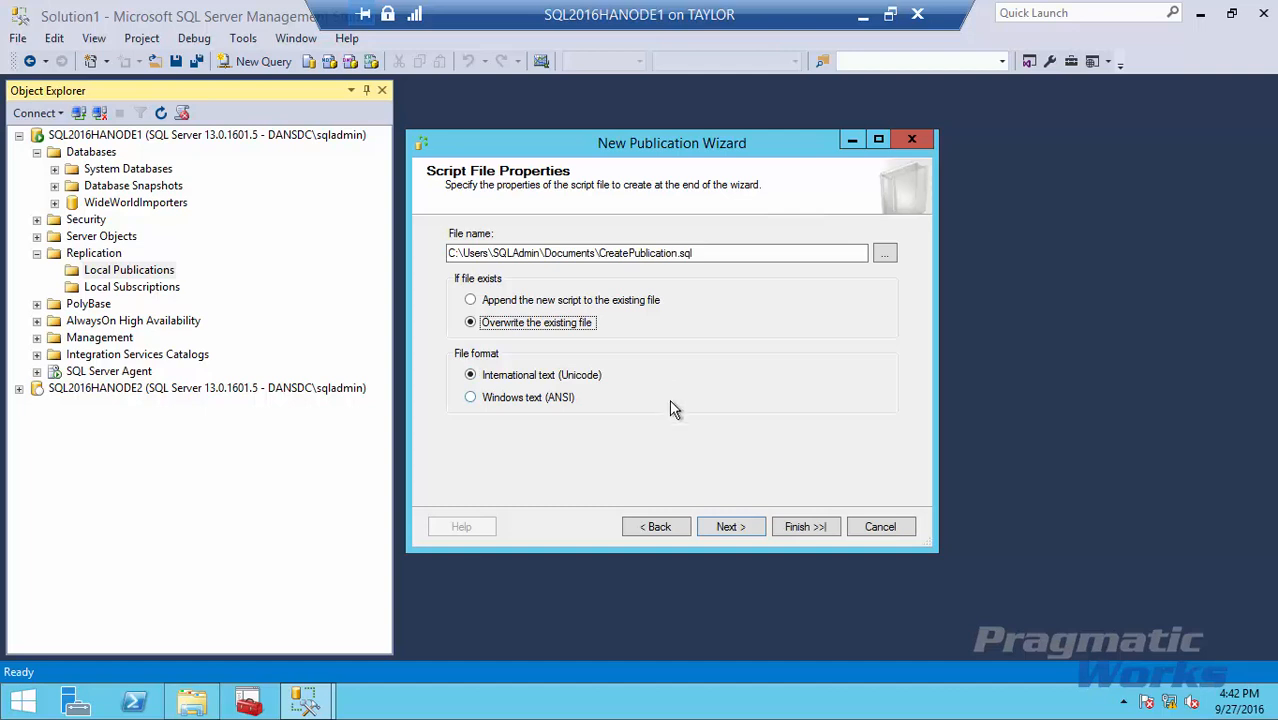
# Name the publication WideWorldImporters_Pub and finish the wizard.
pyautogui.click(730, 530)
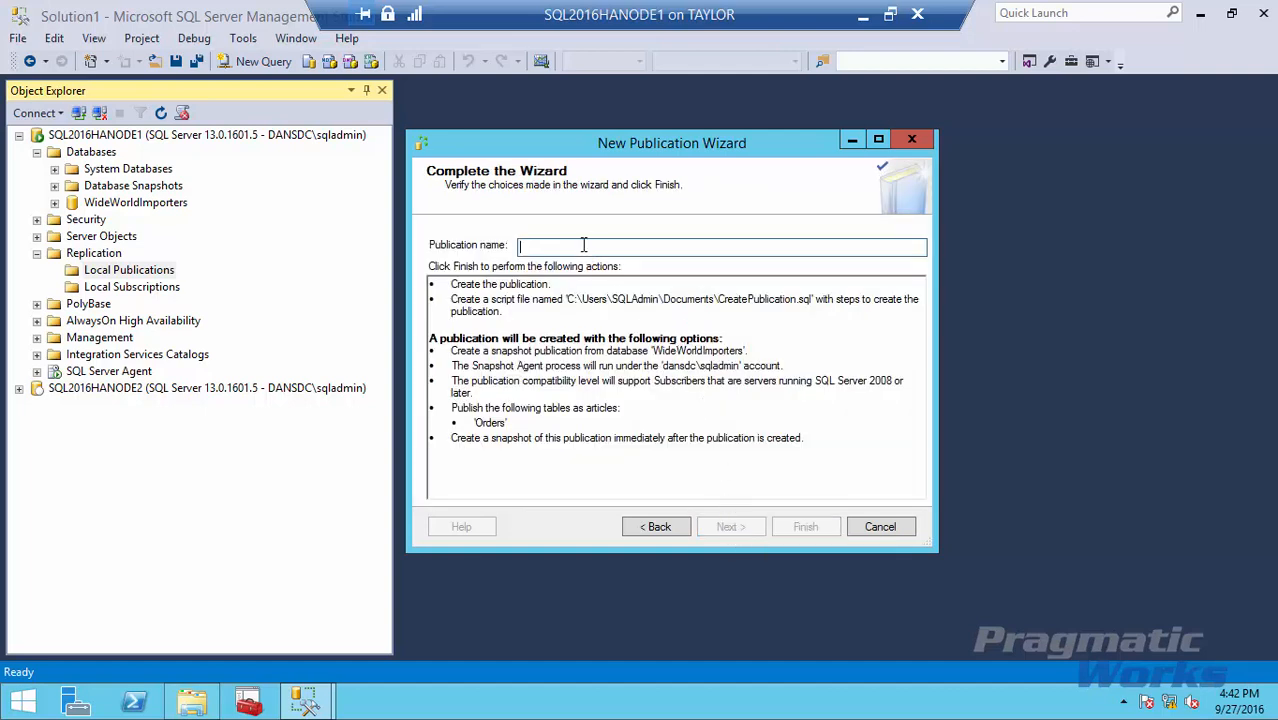
pyautogui.write('Wide')
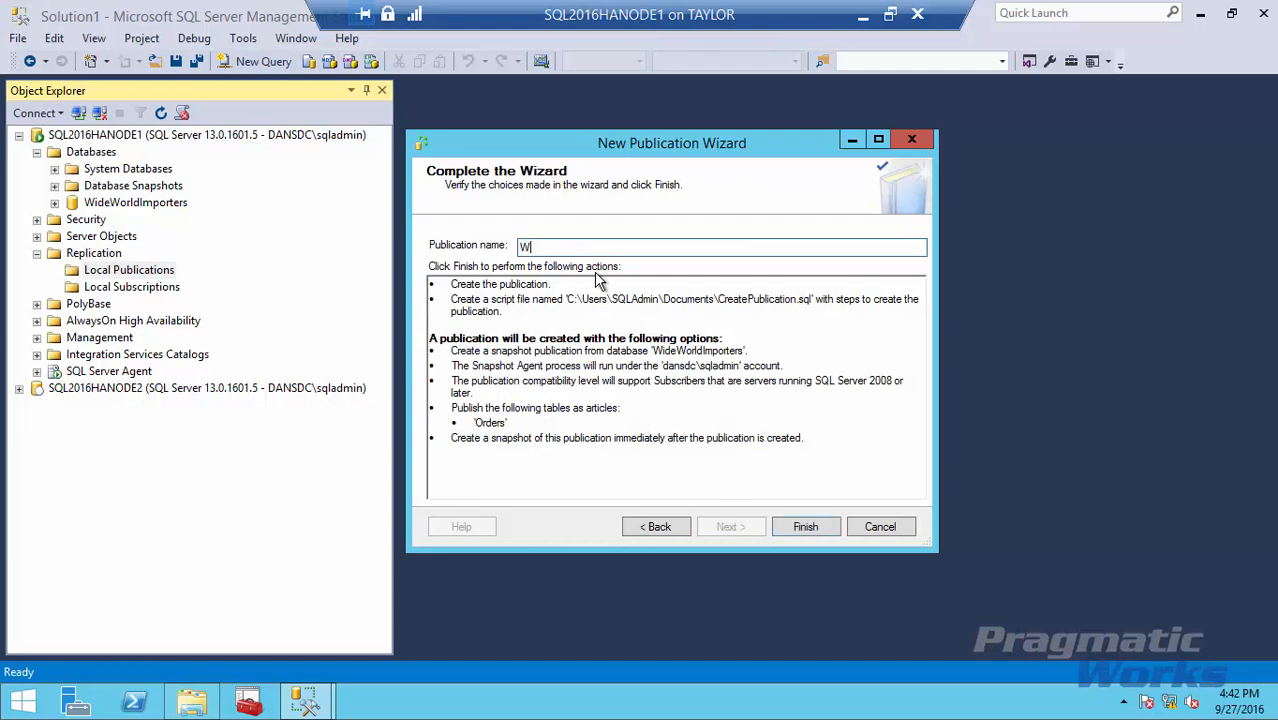
pyautogui.write('WorldImporters_Pub')
pyautogui.click(805, 528)
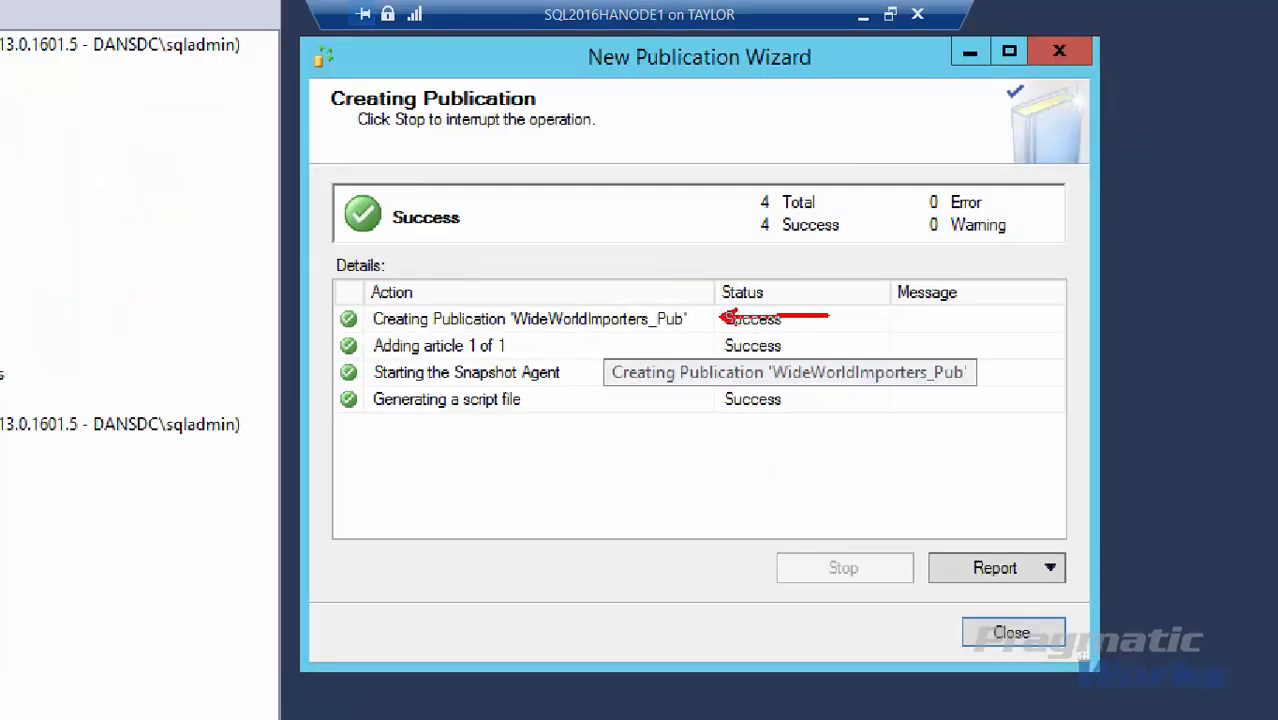
# Widen the progress columns to confirm all four actions succeeded, then close the wizard.
pyautogui.moveTo(700, 345); pyautogui.dragTo(828, 345)
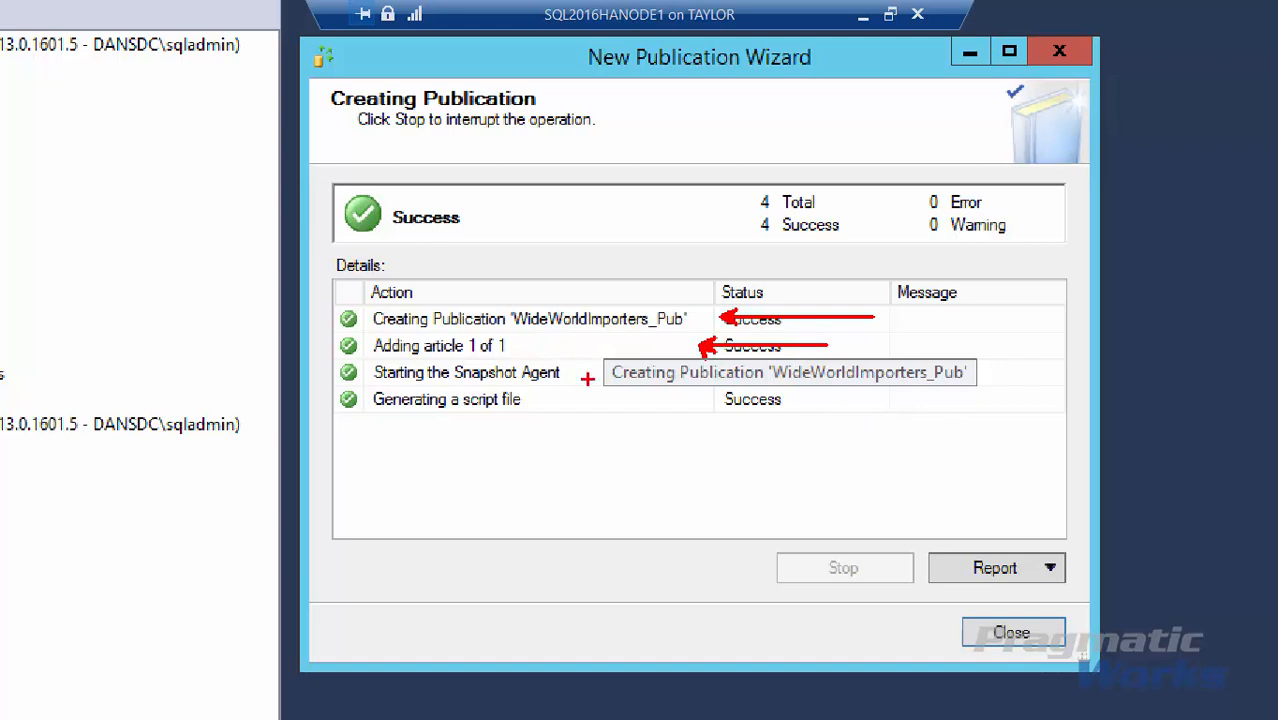
pyautogui.moveTo(587, 378); pyautogui.dragTo(806, 378)
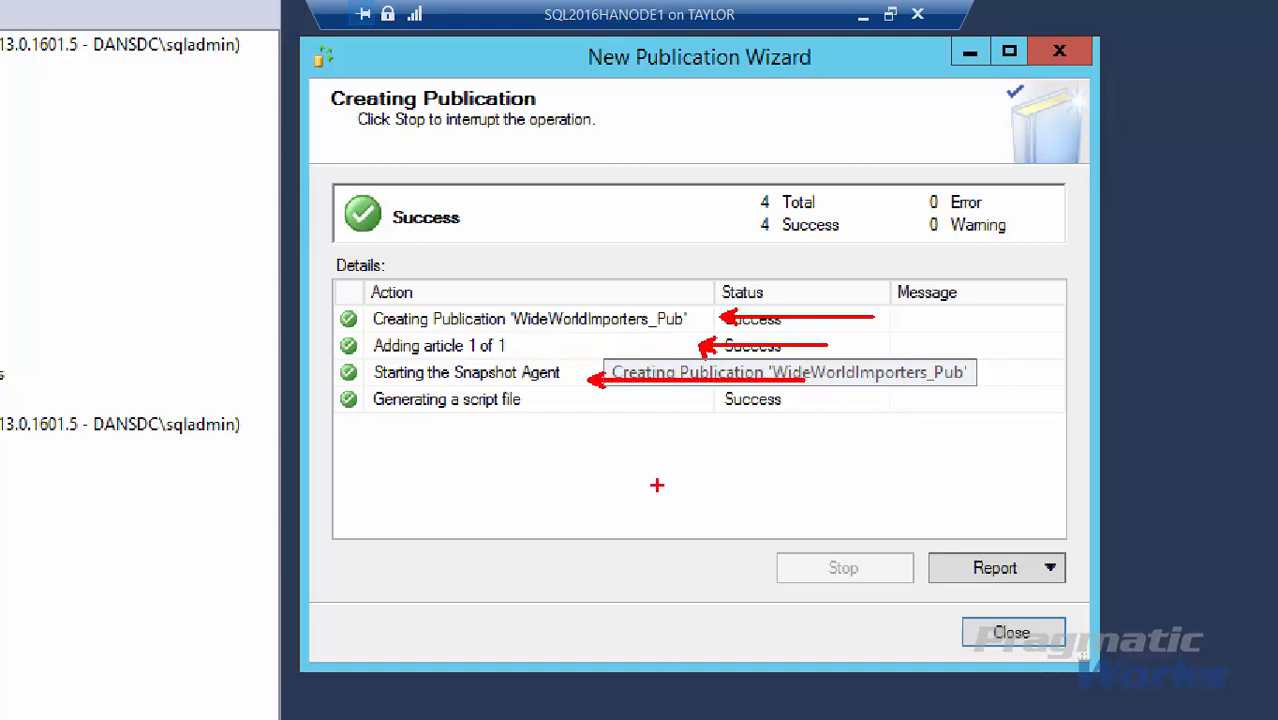
pyautogui.moveTo(610, 409); pyautogui.dragTo(785, 408)
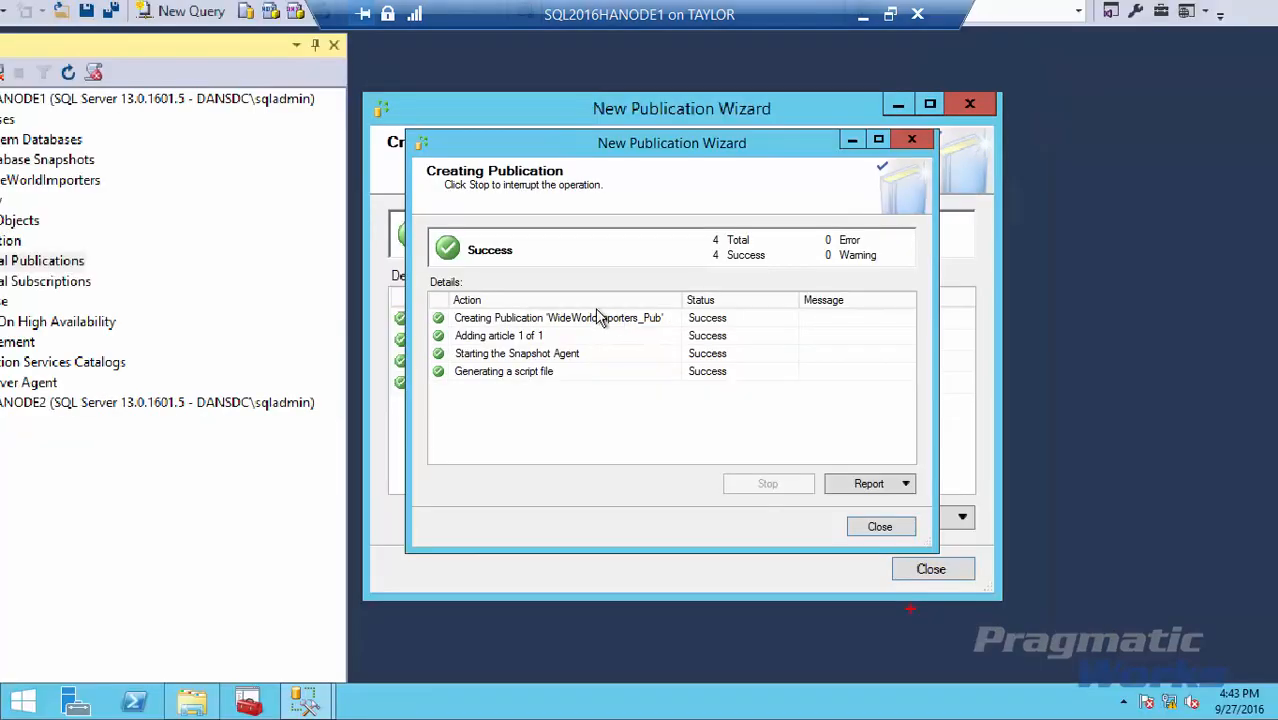
pyautogui.click(1015, 636)
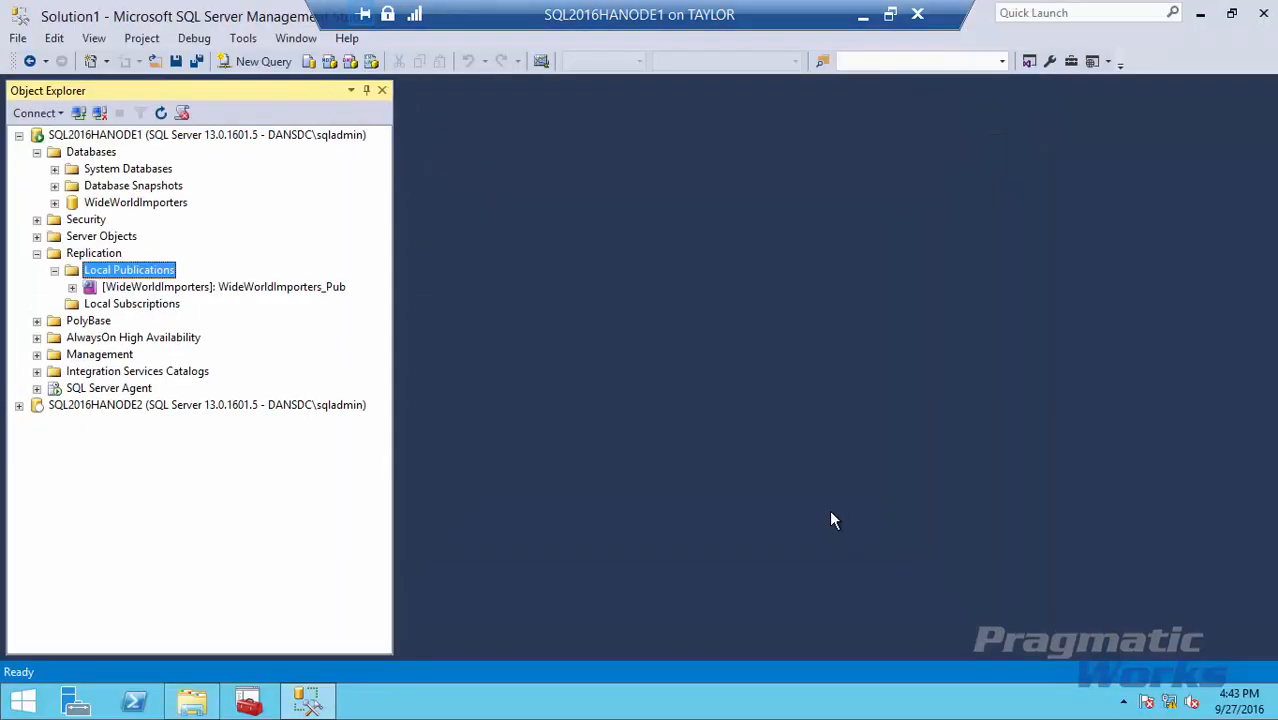
# Choose New Subscriptions from WideWorldImporters_Pub's menu under Local Publications.
pyautogui.click(72, 288)
pyautogui.click(110, 289)
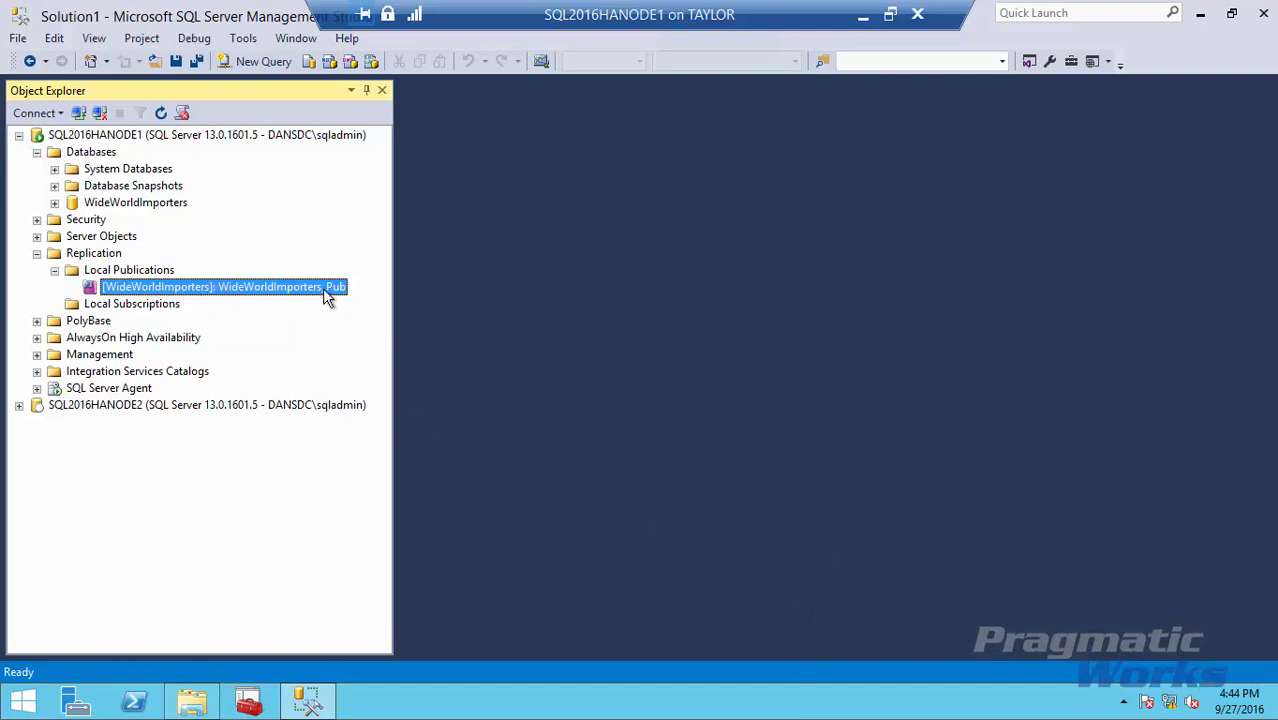
pyautogui.rightClick(328, 287)
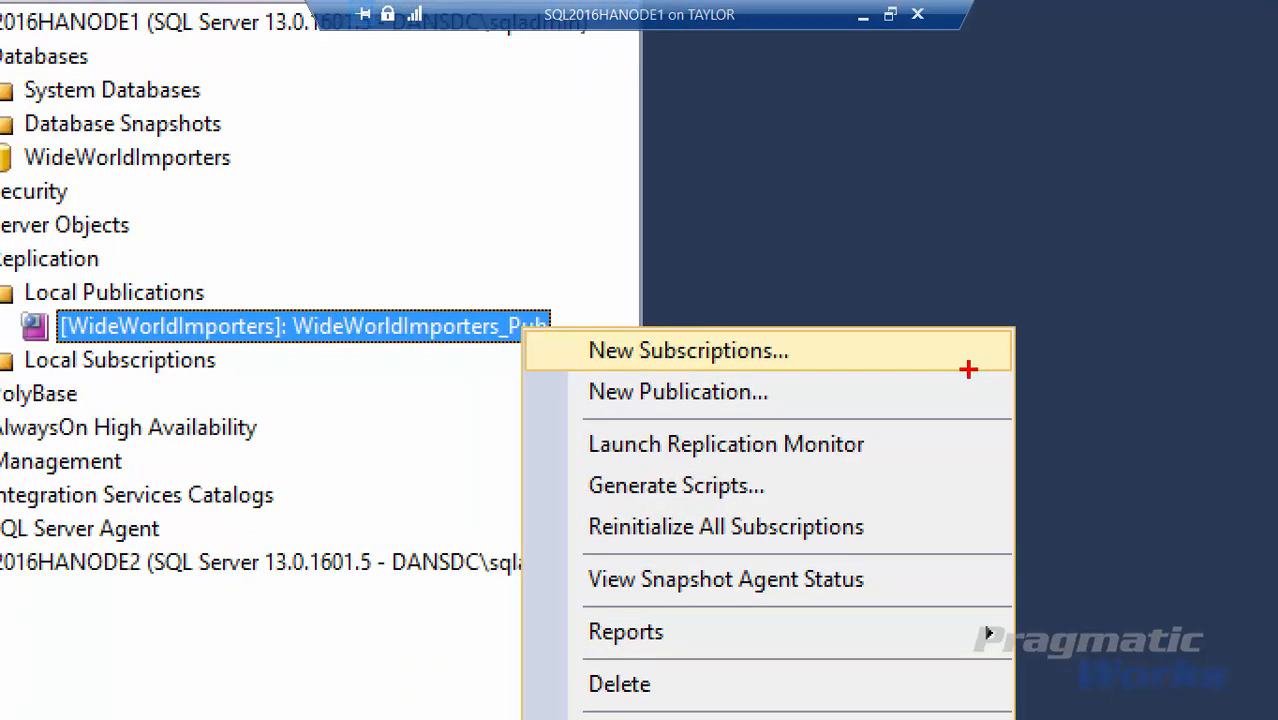
pyautogui.press('Escape')
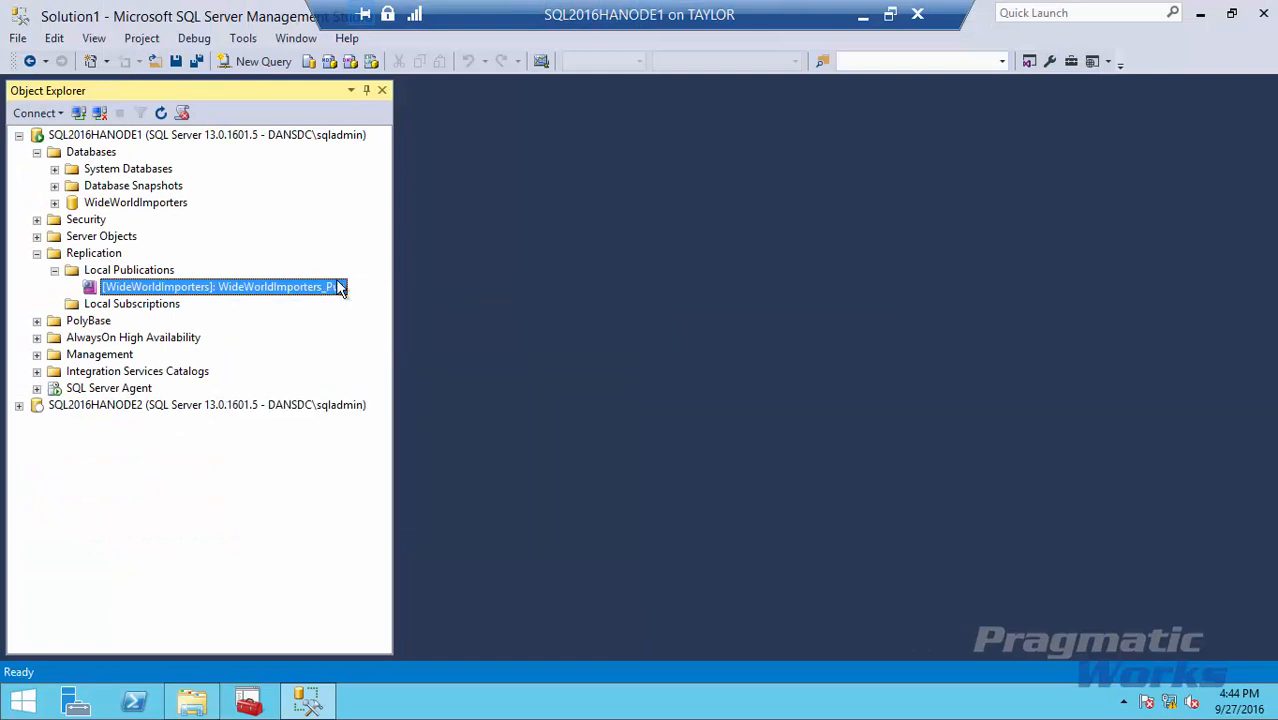
pyautogui.rightClick(338, 287)
pyautogui.click(415, 289)
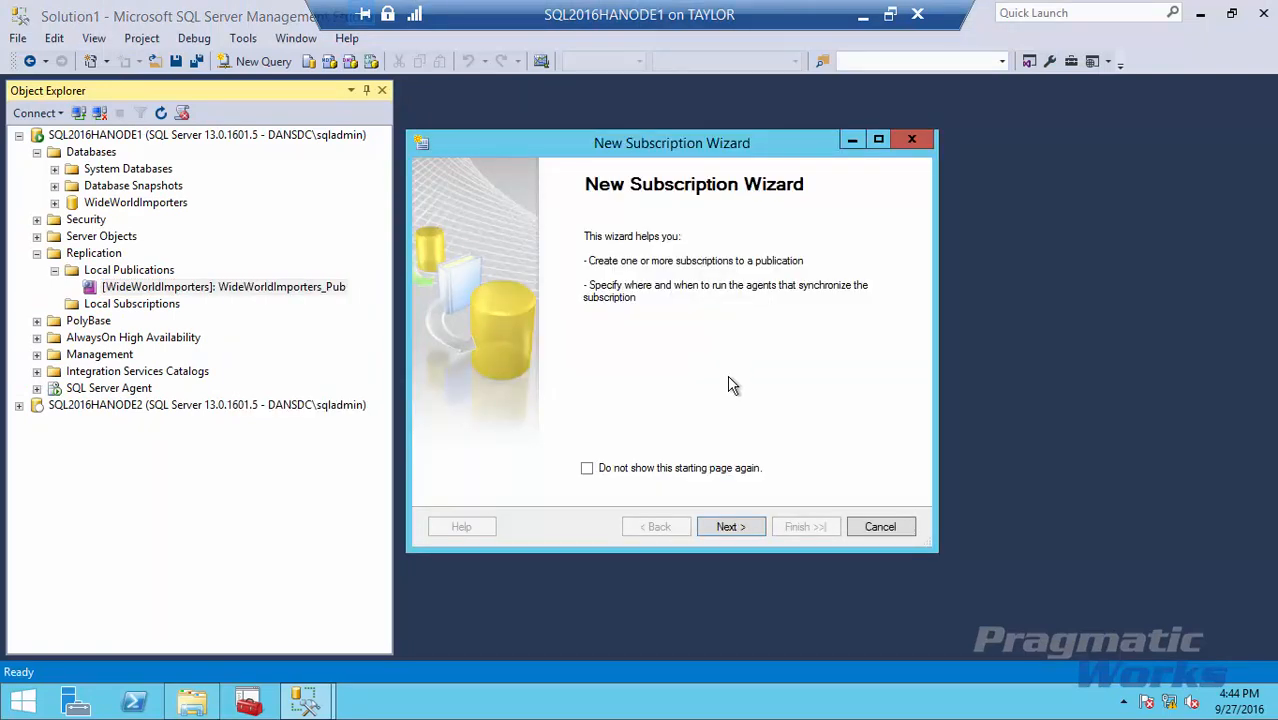
# Get past the welcome page and keep WideWorldImporters_Pub as the publication.
pyautogui.click(731, 527)
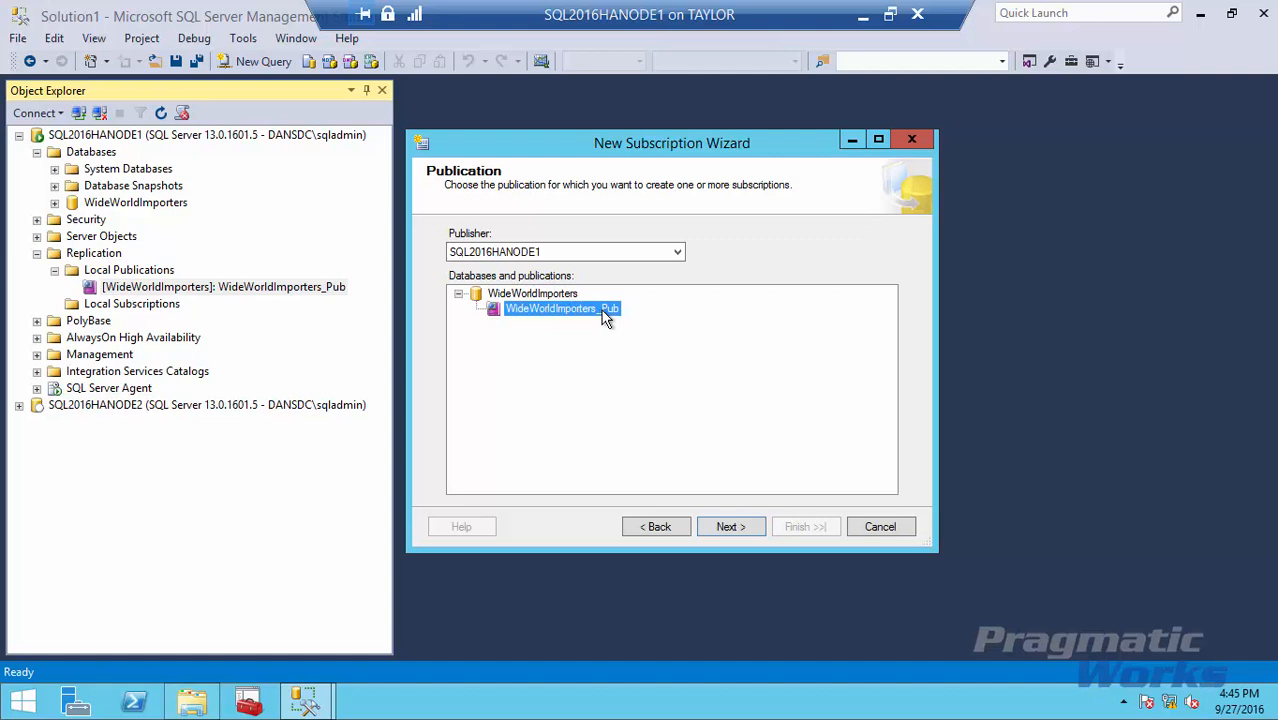
pyautogui.click(734, 530)
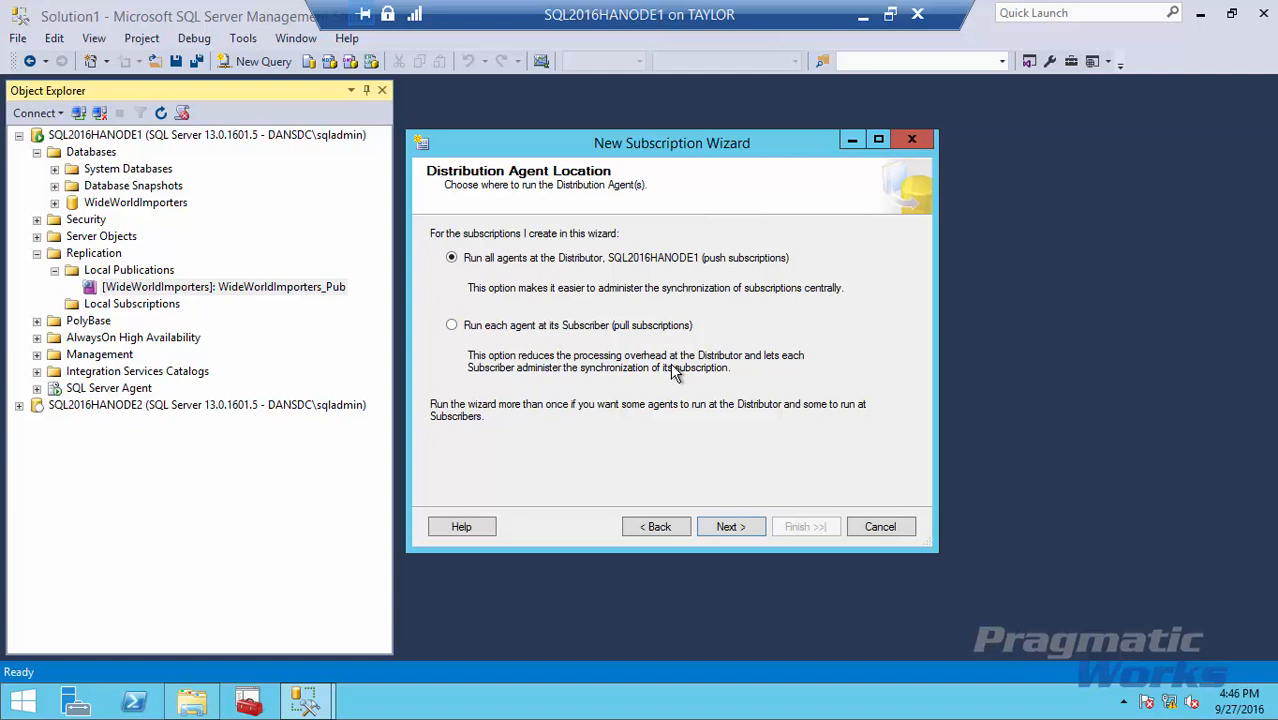
# Keep push subscriptions with all agents at the Distributor, then choose Add SQL Server Subscriber.
pyautogui.click(470, 328)
pyautogui.click(451, 257)
pyautogui.click(738, 527)
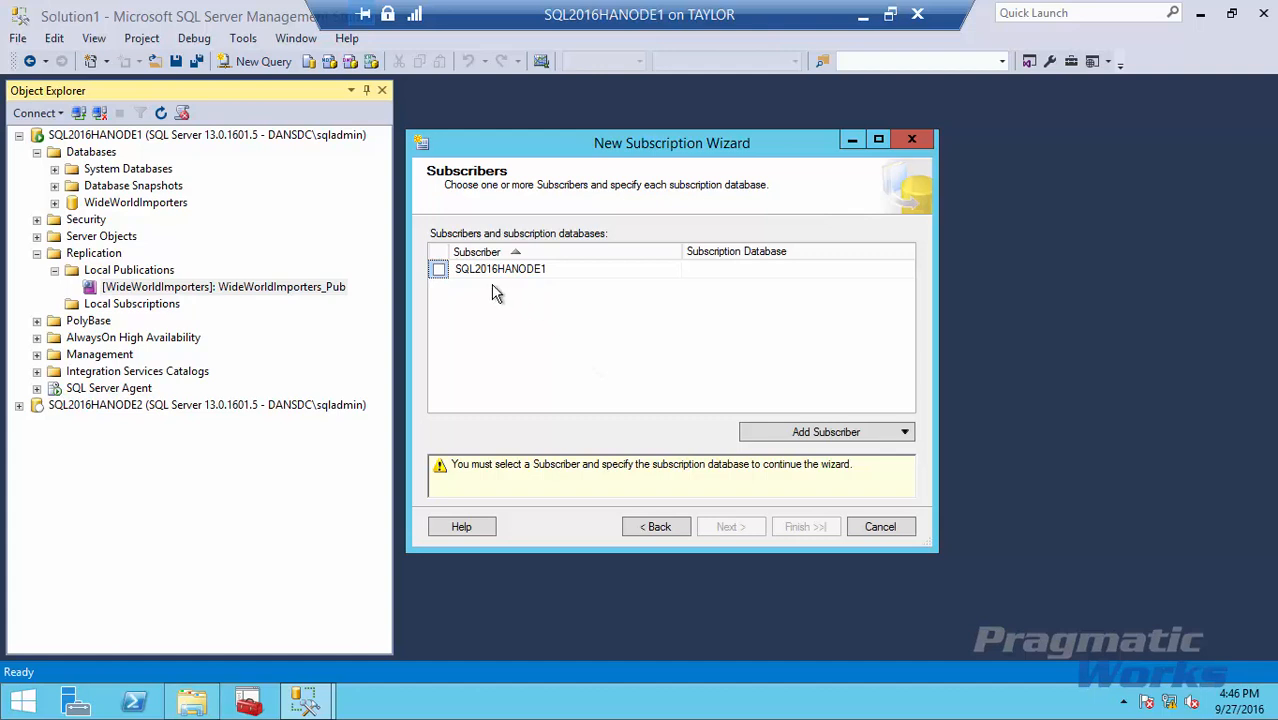
pyautogui.click(853, 436)
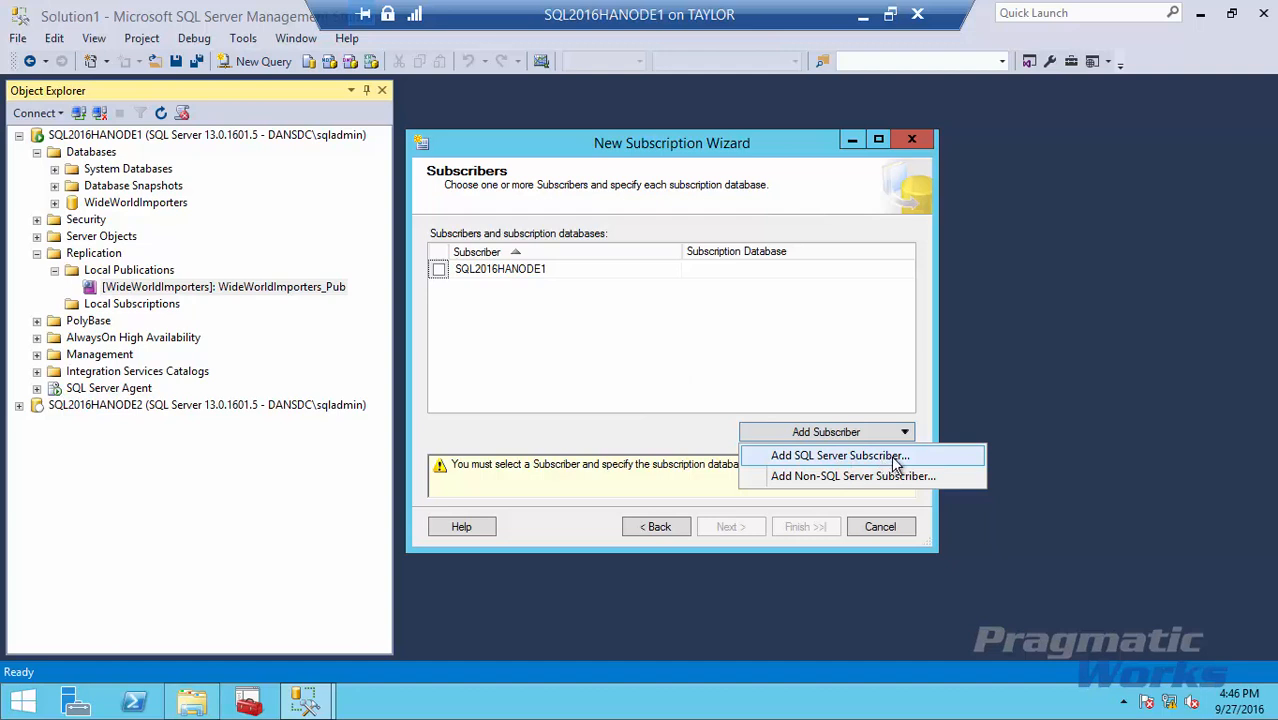
pyautogui.click(840, 455)
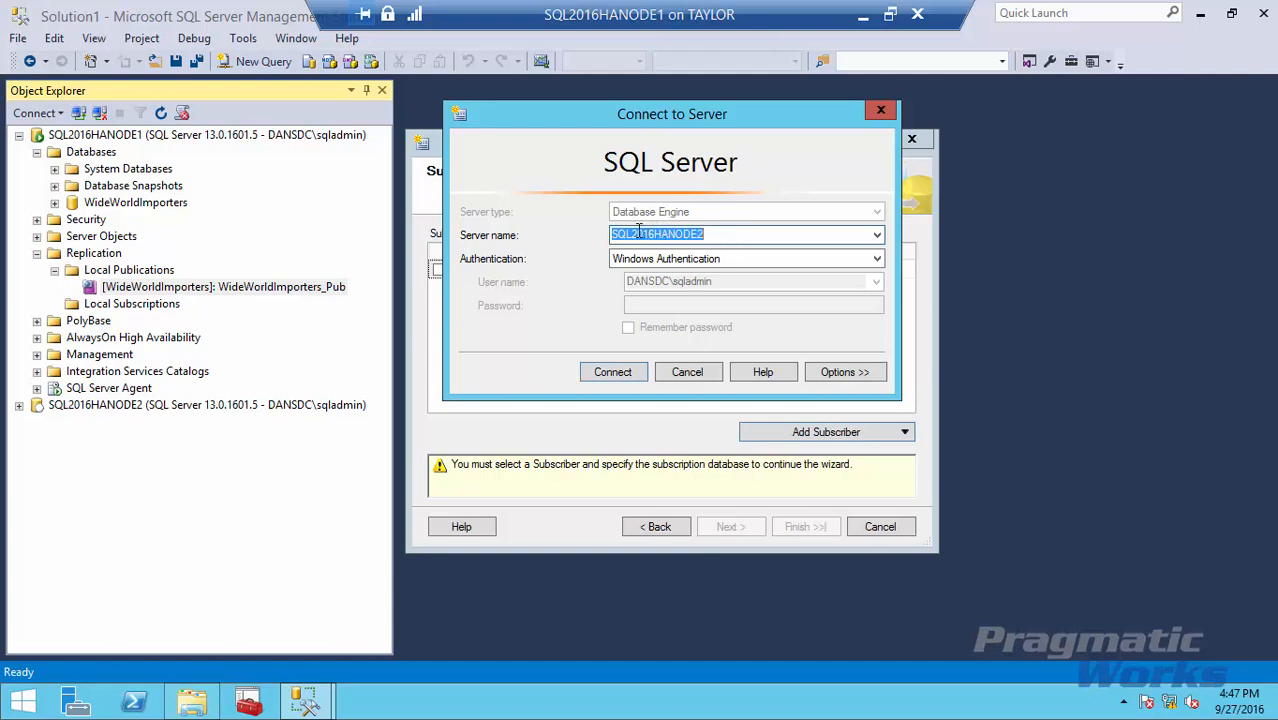
# Connect to SQL2016HANODE2 and bring up its Subscription Database choices.
pyautogui.click(604, 374)
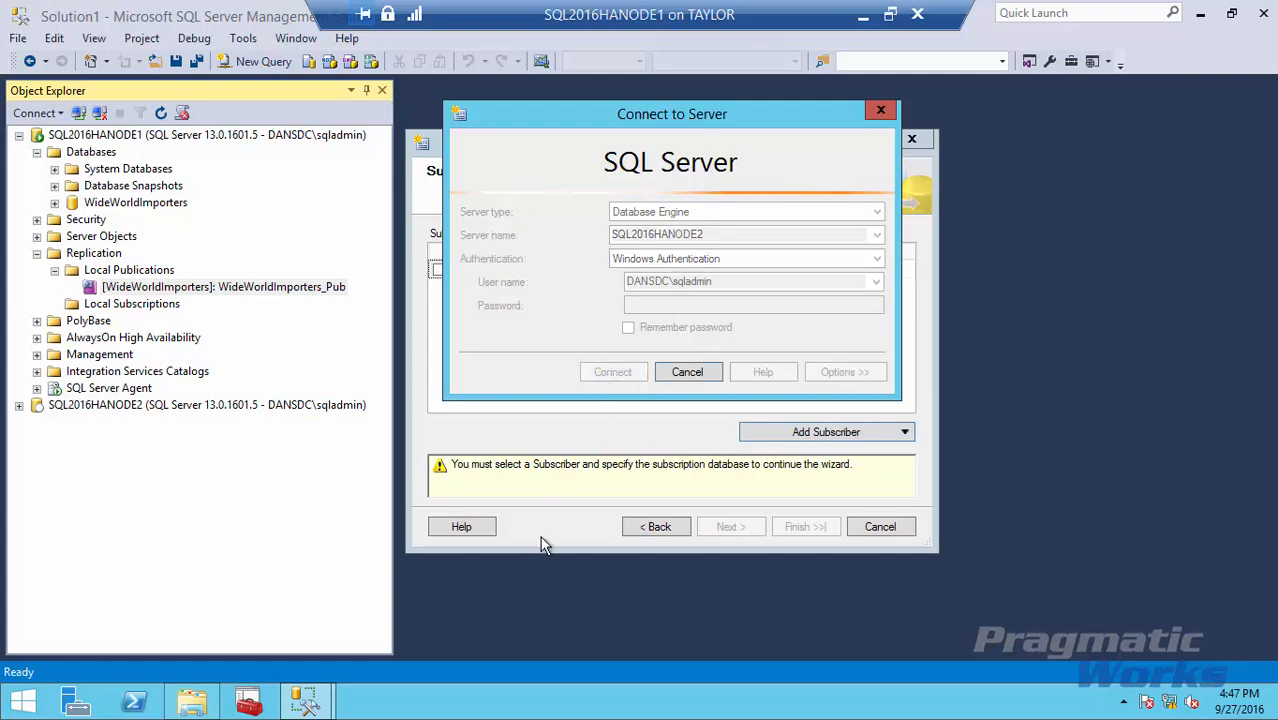
pyautogui.click(906, 289)
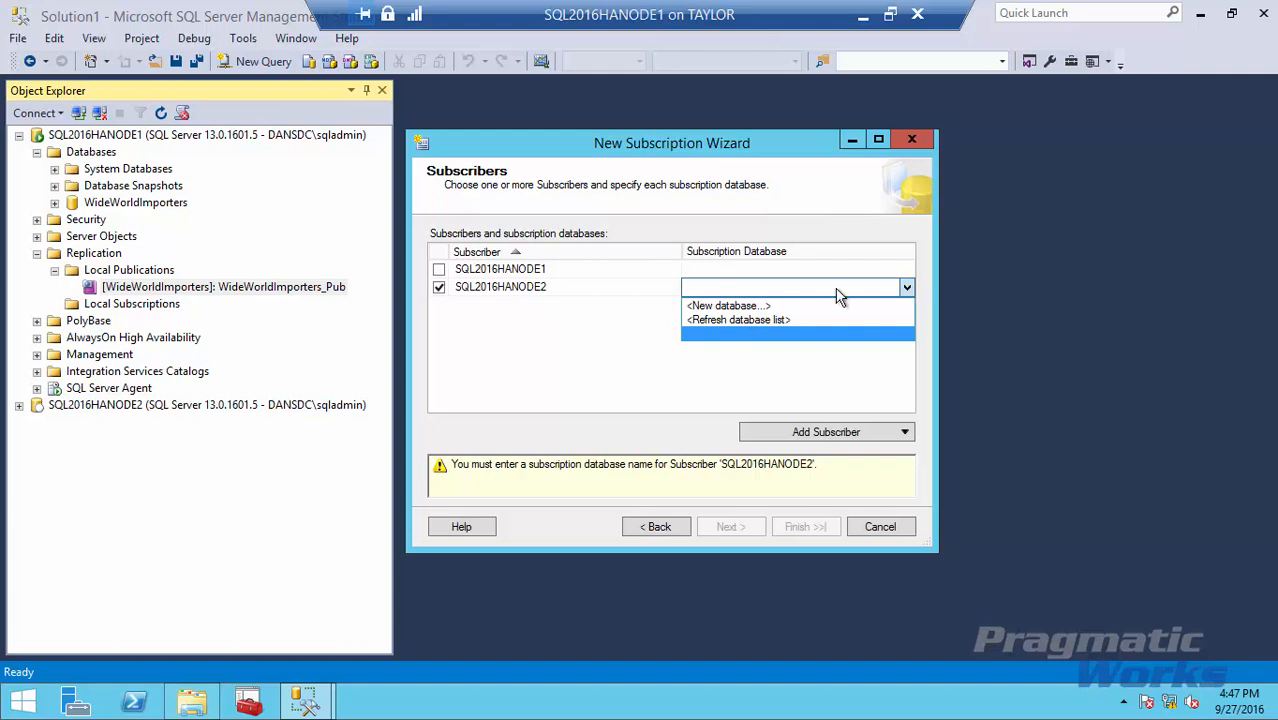
pyautogui.click(720, 289)
pyautogui.click(735, 287)
# Create the new database WideWorldImporters_Subscriber_Database owned by sa for SQL2016HANODE2.
pyautogui.click(727, 307)
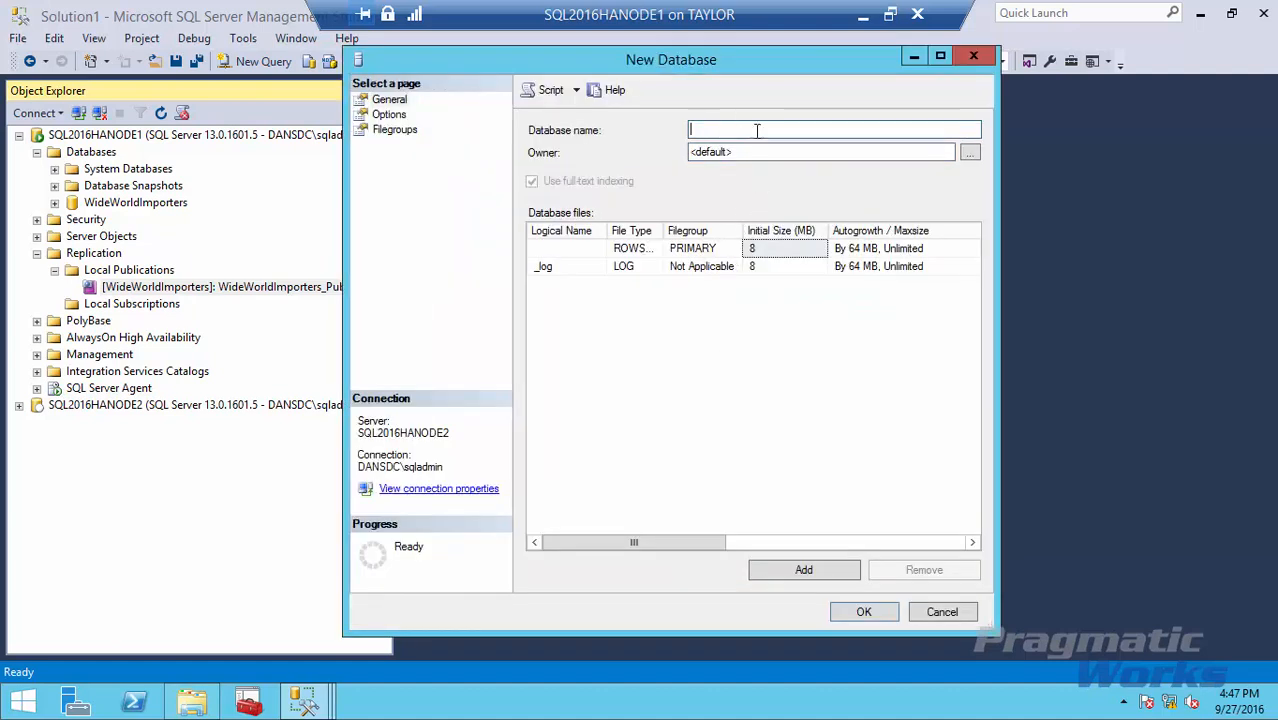
pyautogui.write('WideWorldImporters_')
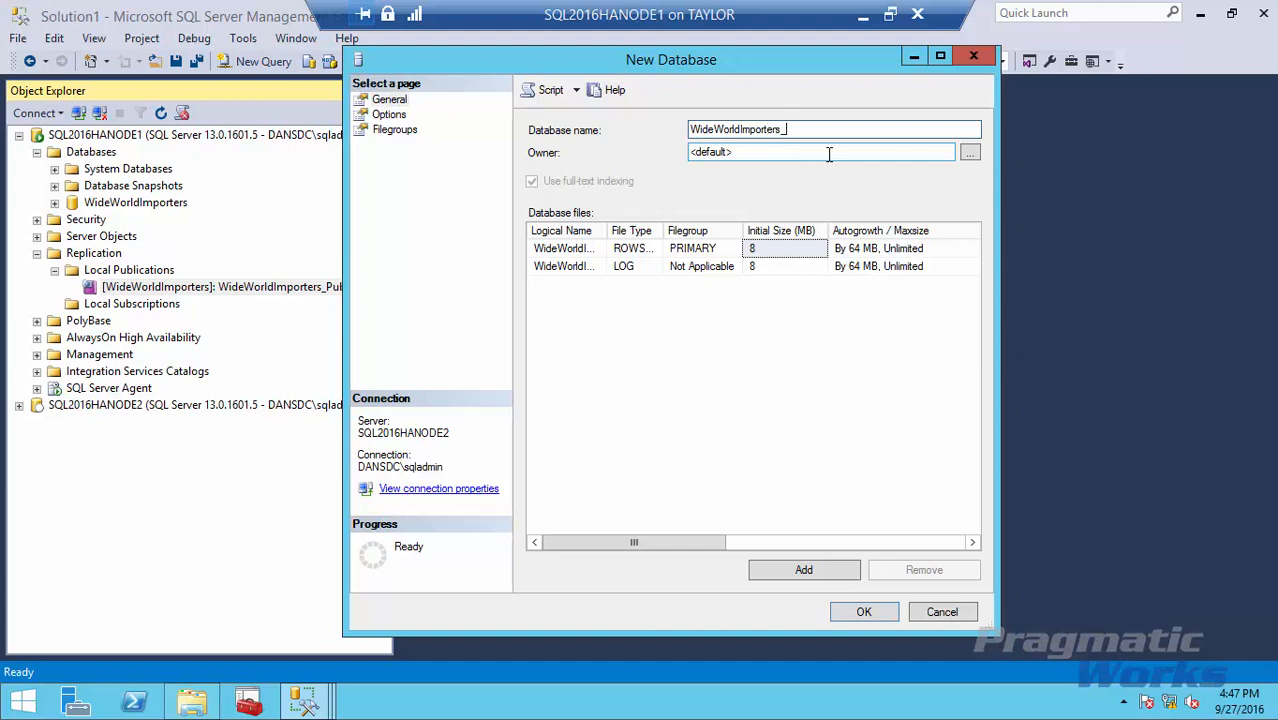
pyautogui.write('Subscriber_Database')
pyautogui.moveTo(756, 152); pyautogui.dragTo(688, 150)
pyautogui.write('sa')
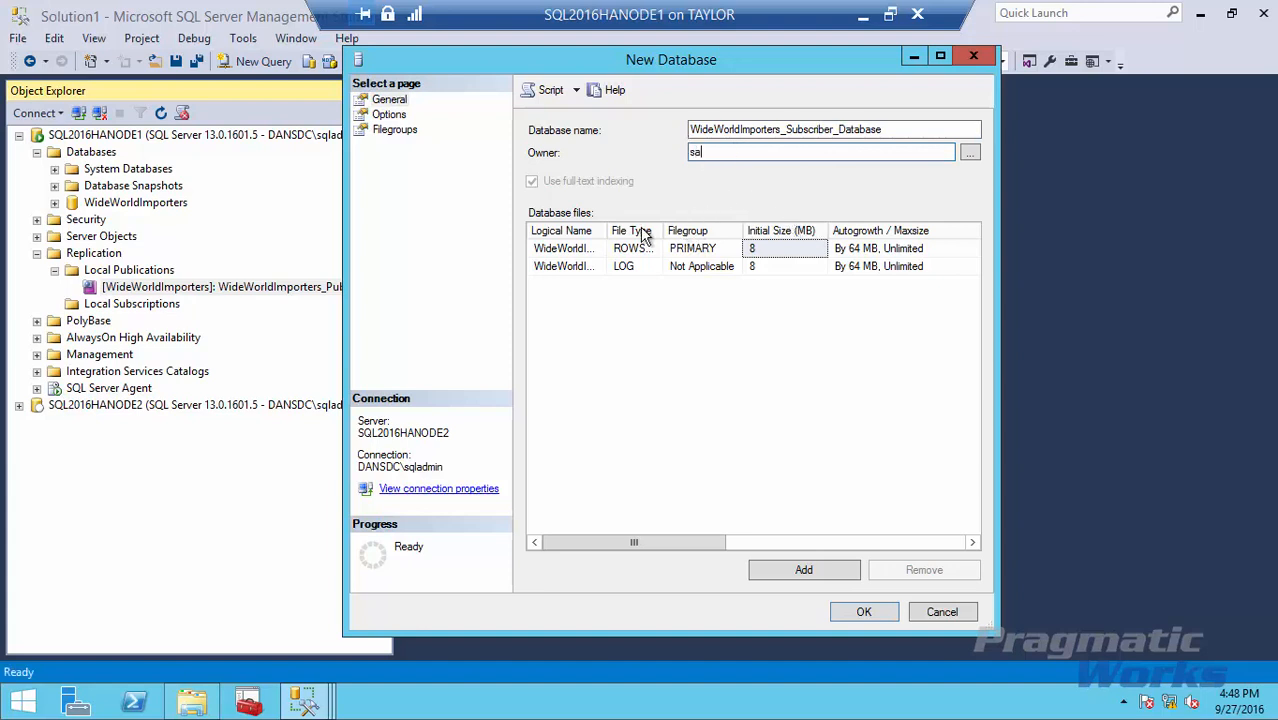
pyautogui.click(766, 248)
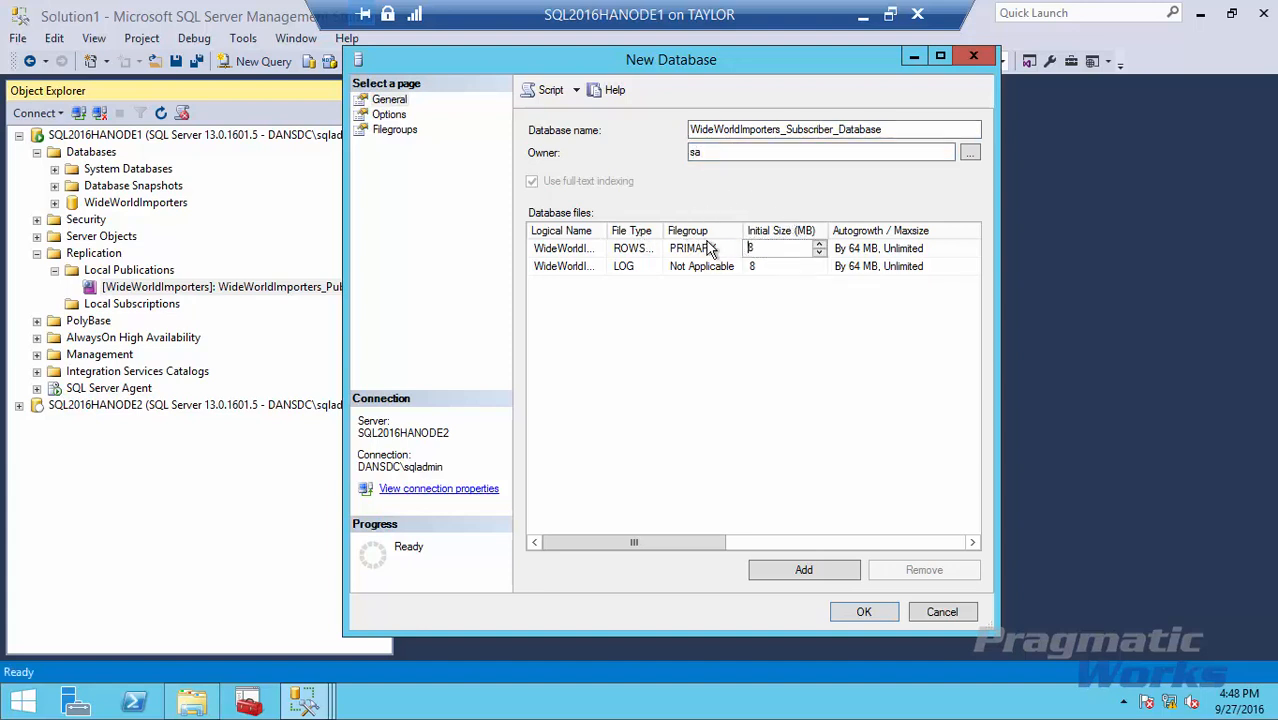
pyautogui.moveTo(609, 230); pyautogui.dragTo(672, 228)
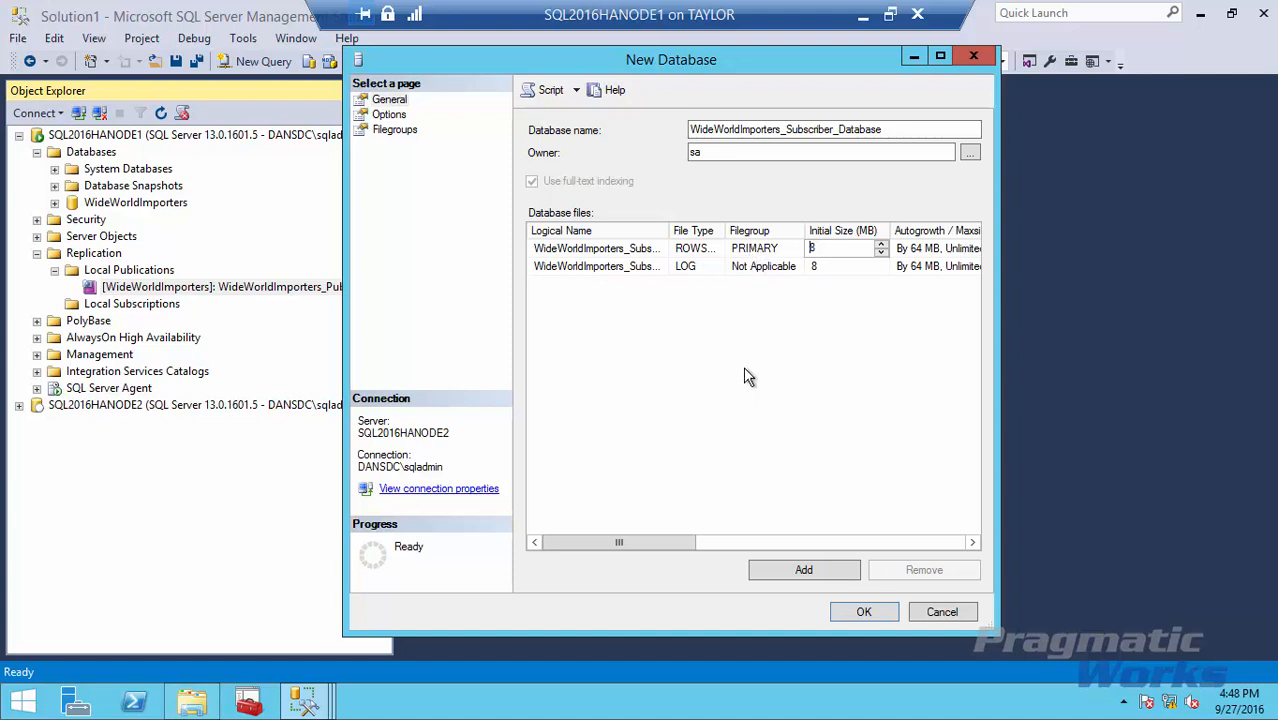
pyautogui.click(857, 612)
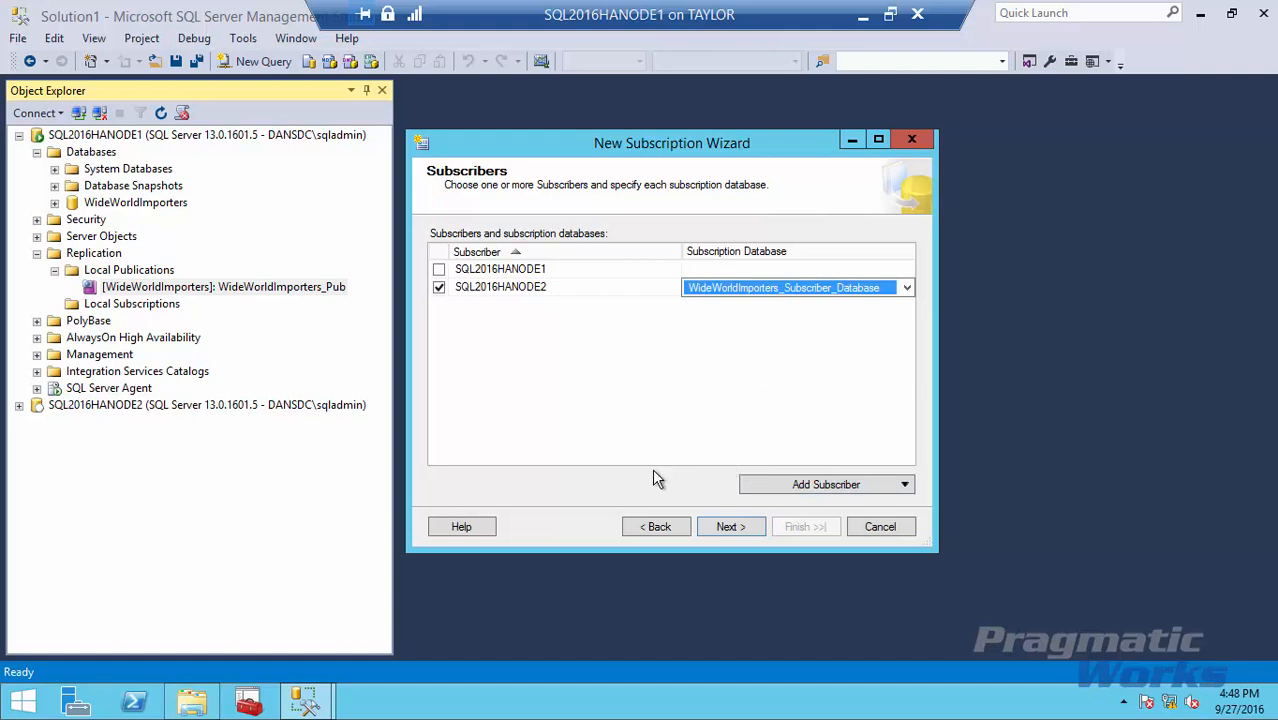
# Run SQL2016HANODE2's Distribution Agent under the domain process account, entering and confirming its password.
pyautogui.click(727, 528)
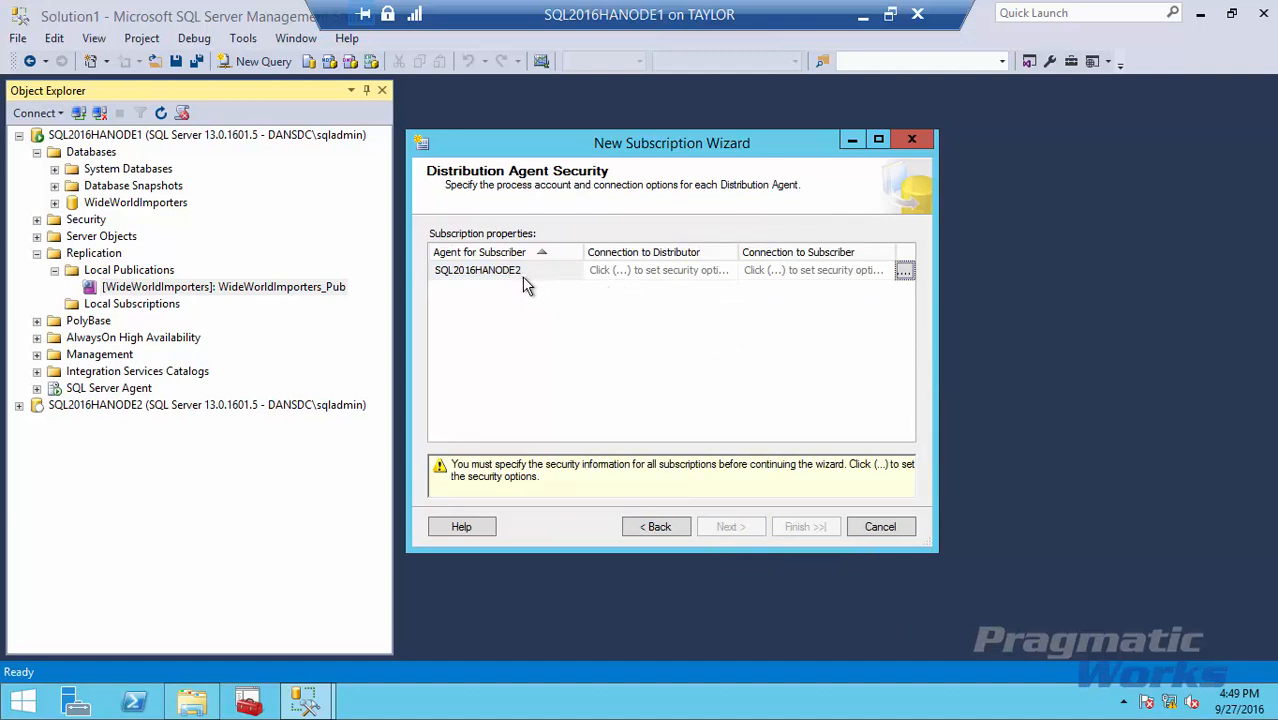
pyautogui.click(904, 273)
pyautogui.click(652, 141)
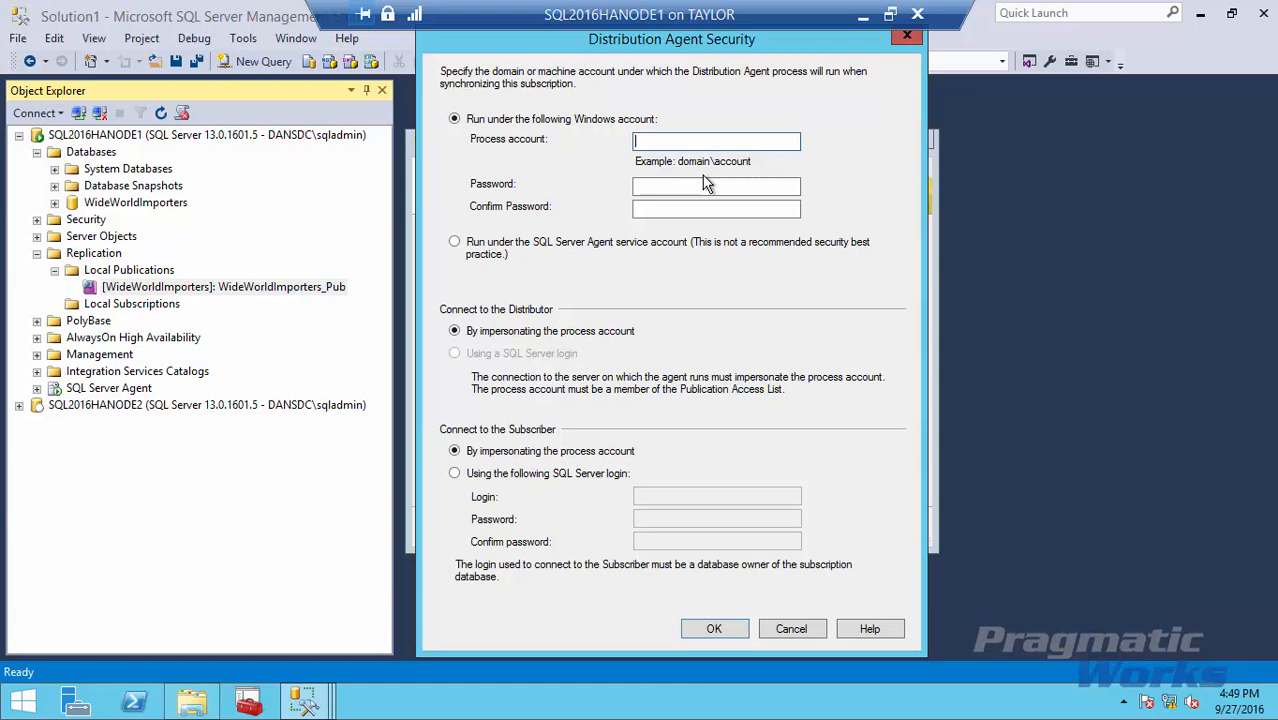
pyautogui.write('dansdc\\sqladmin')
pyautogui.press('Tab')
pyautogui.write('Pa$$w0rd')
pyautogui.press('Tab')
pyautogui.write('Pa$$w0rd')
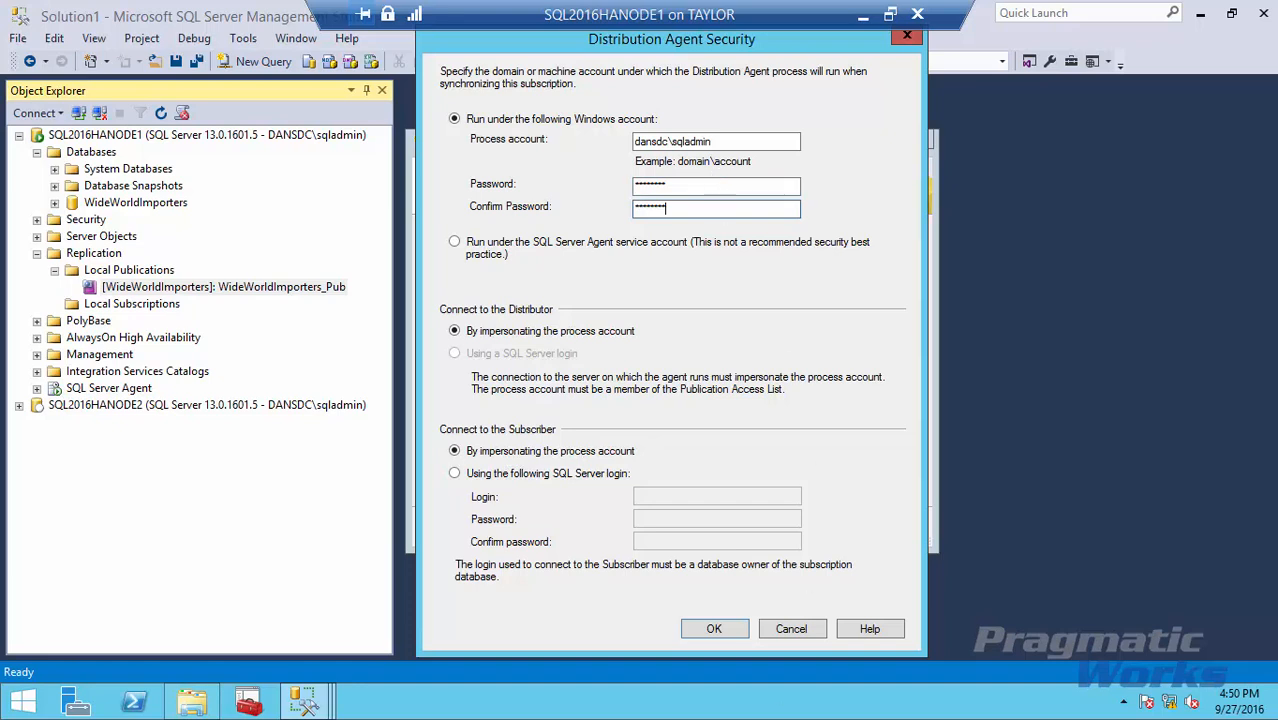
pyautogui.click(714, 628)
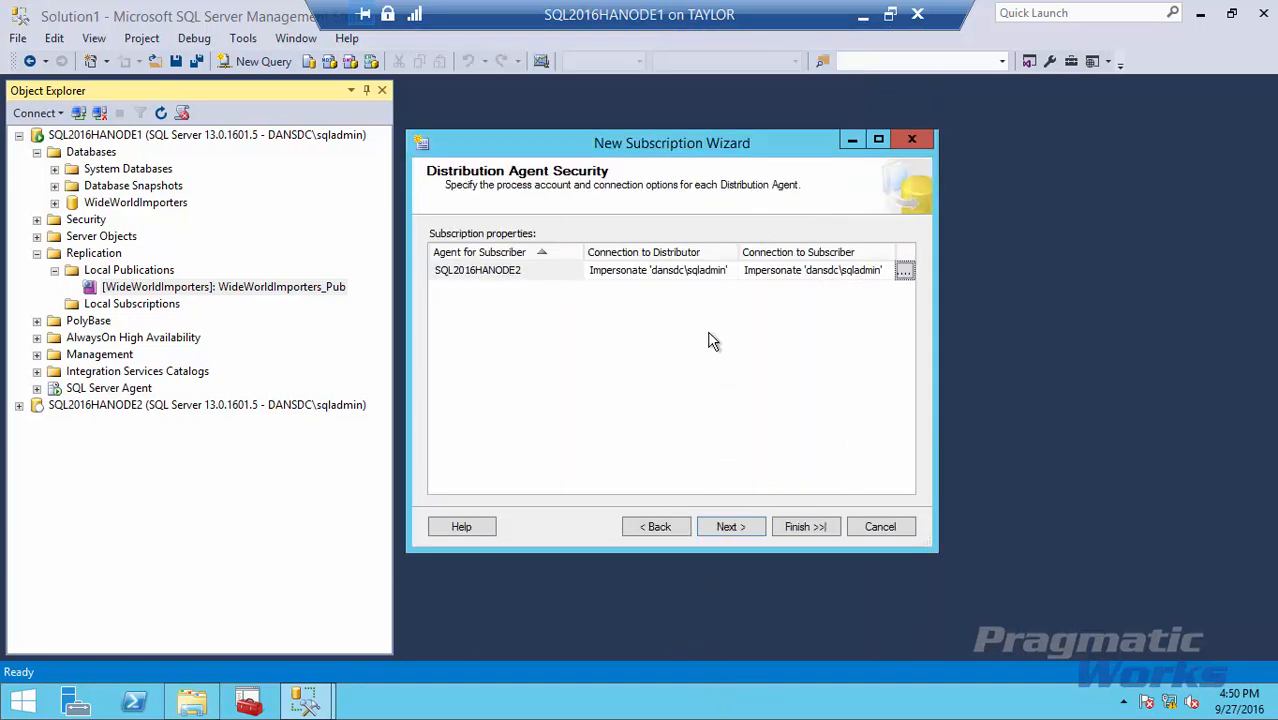
# Leave the agent schedule as Run continuously.
pyautogui.click(730, 526)
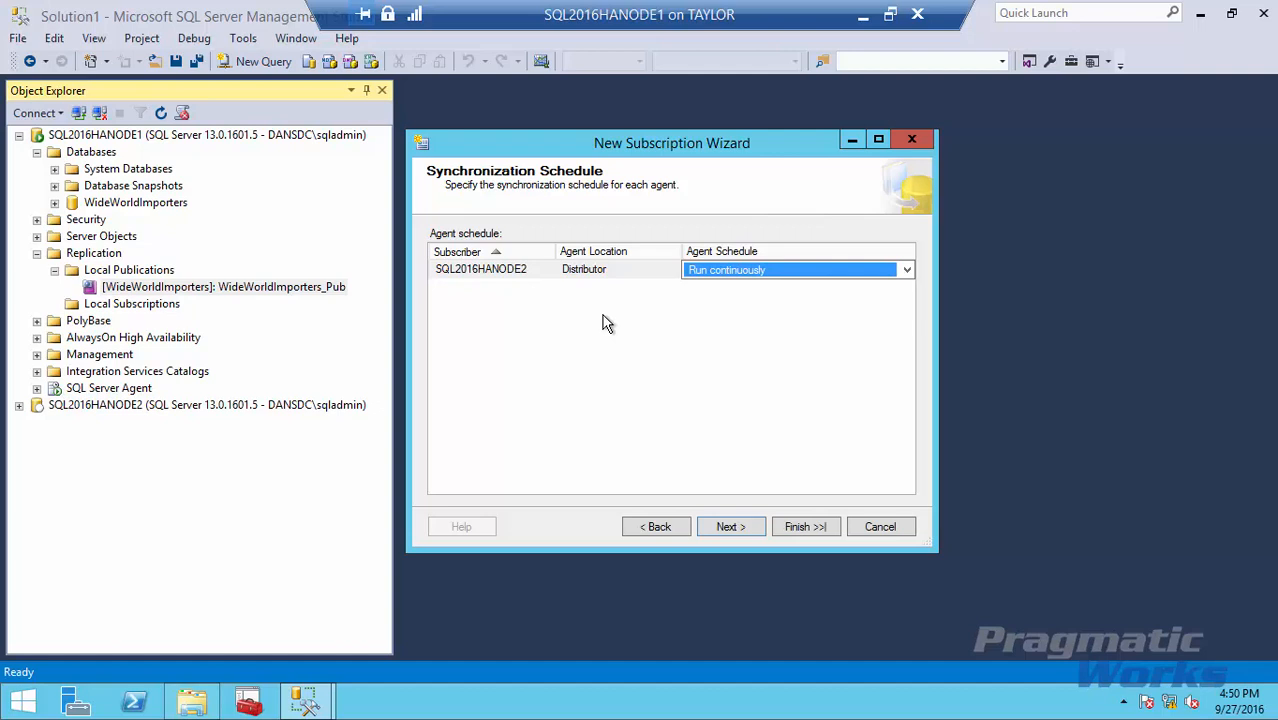
pyautogui.click(906, 271)
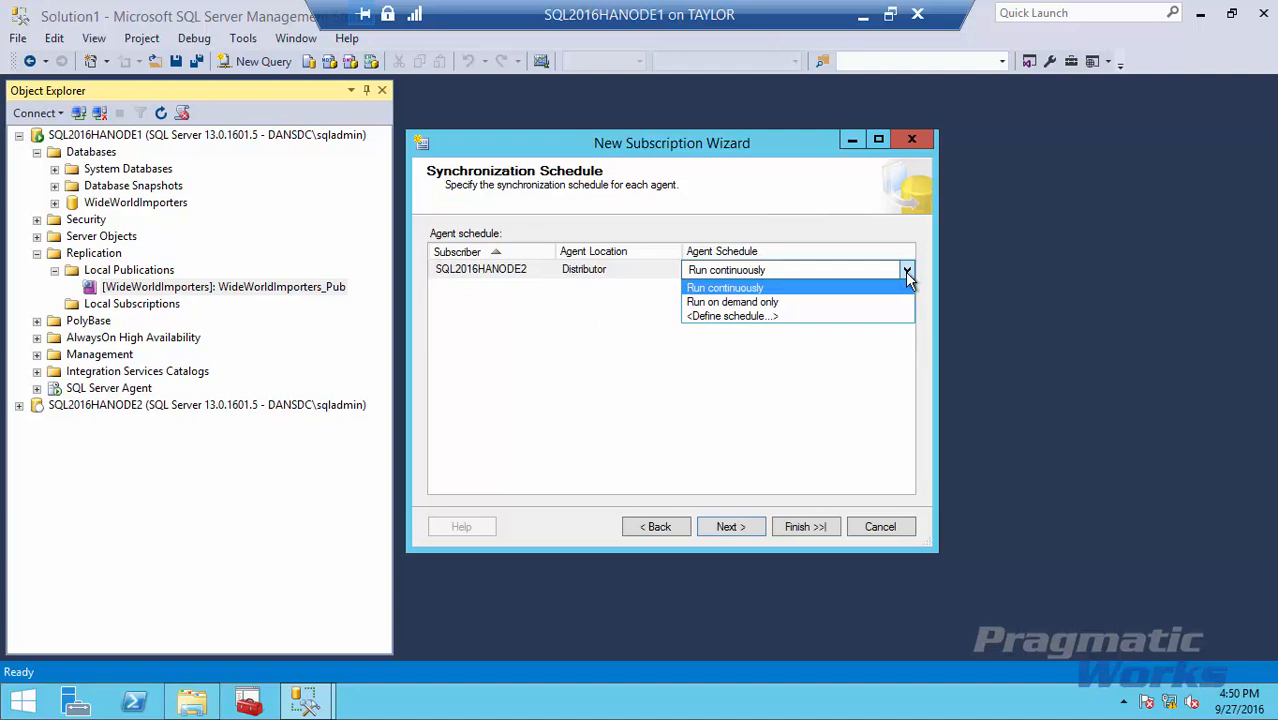
pyautogui.click(907, 270)
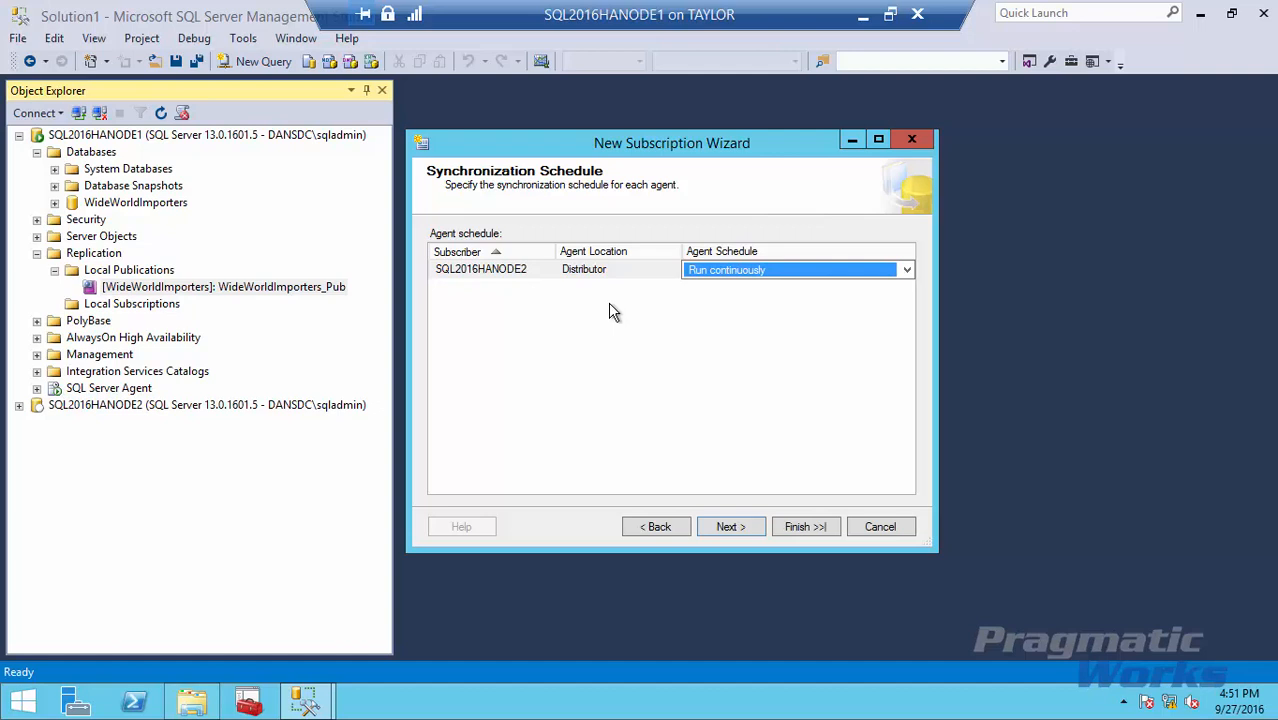
# Leave initialization set to Immediately and continue to Wizard Actions.
pyautogui.click(730, 527)
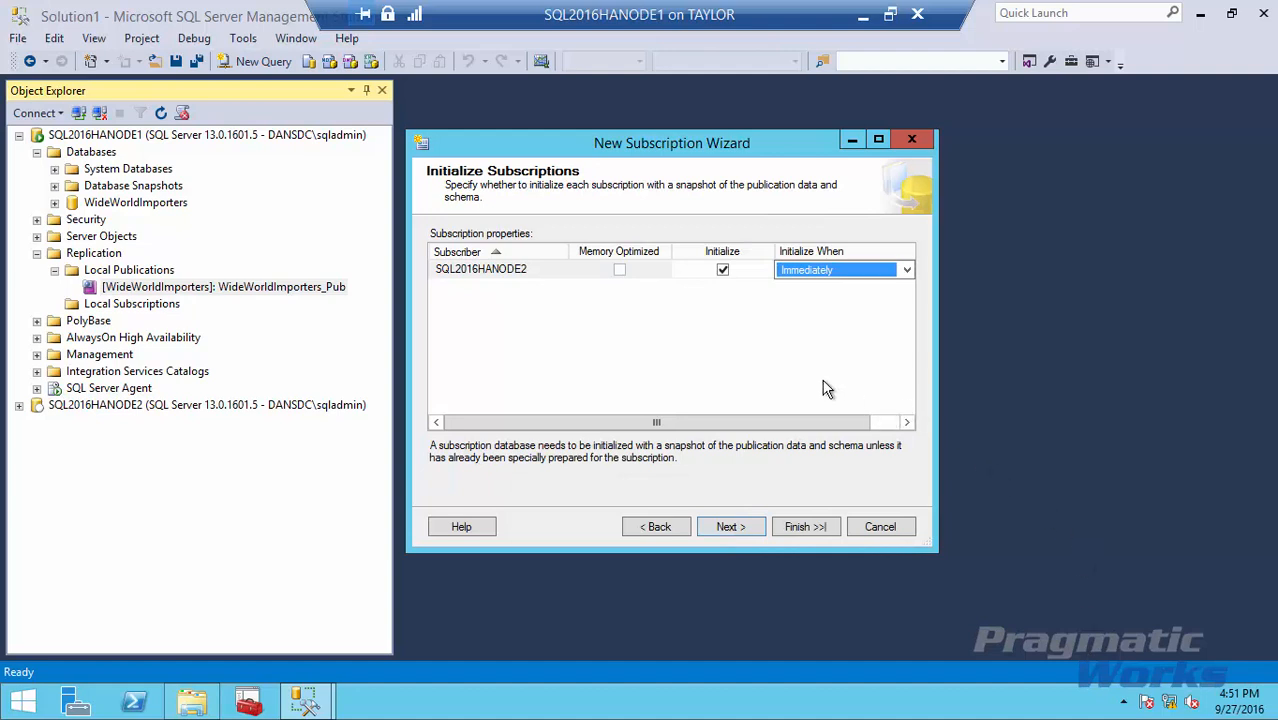
pyautogui.click(905, 272)
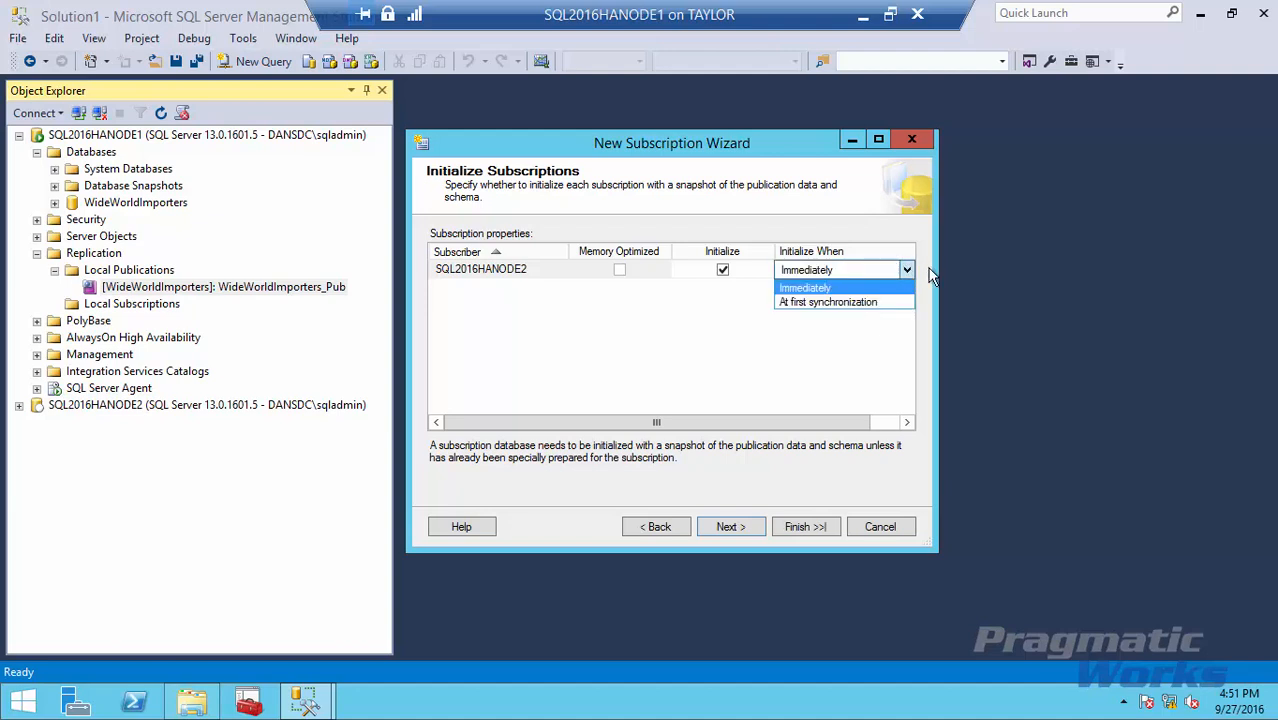
pyautogui.click(906, 271)
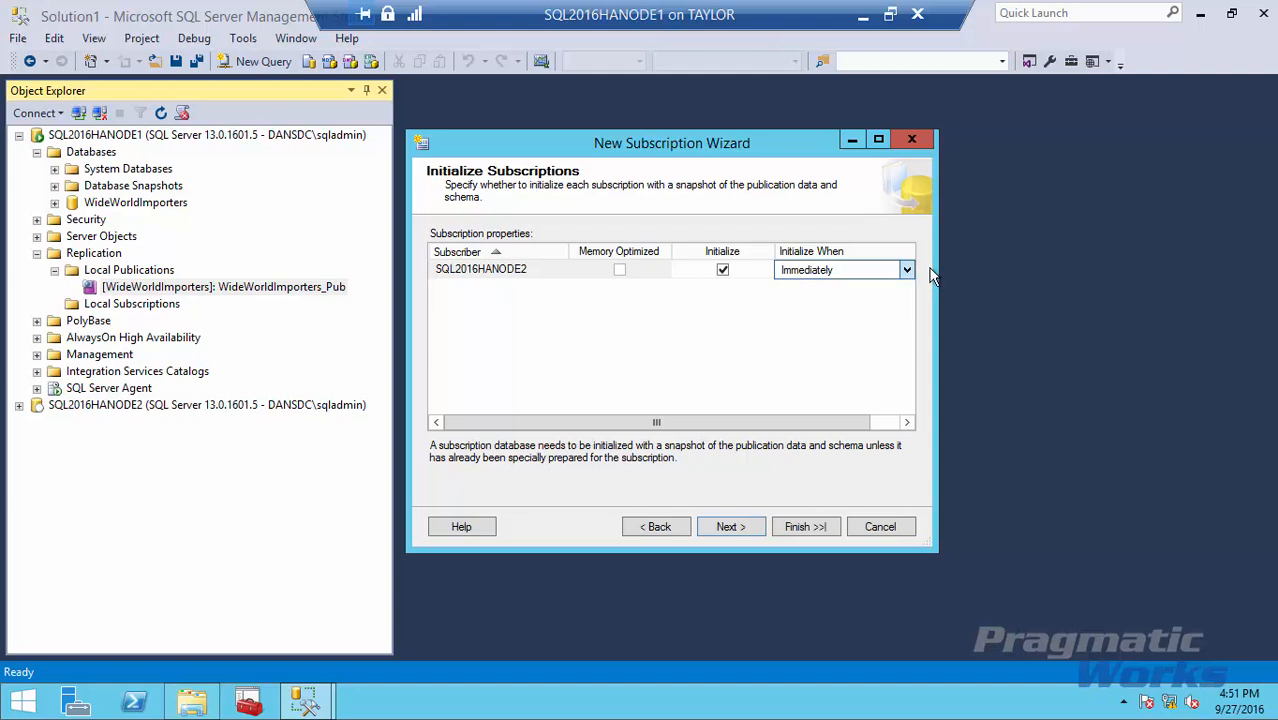
pyautogui.click(733, 538)
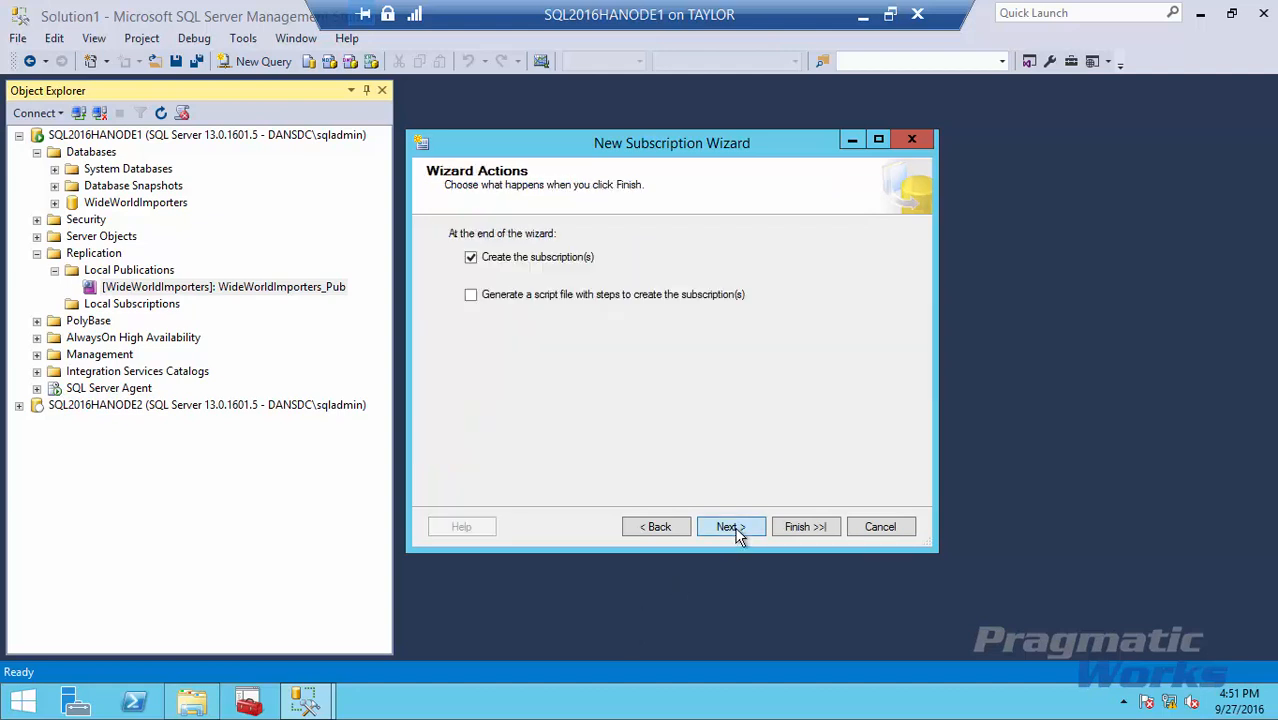
# Script the subscription to NewSubscription.sql with overwrite enabled, then scroll through the summary.
pyautogui.click(471, 296)
pyautogui.click(730, 527)
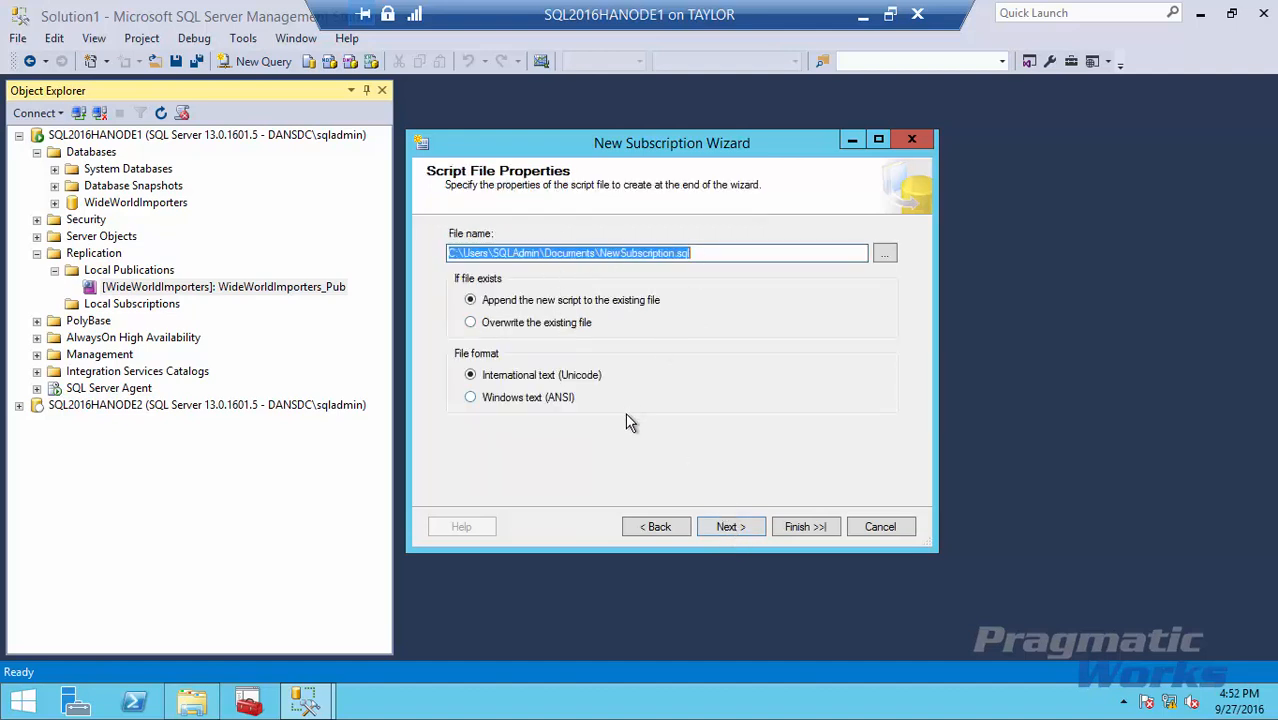
pyautogui.click(485, 328)
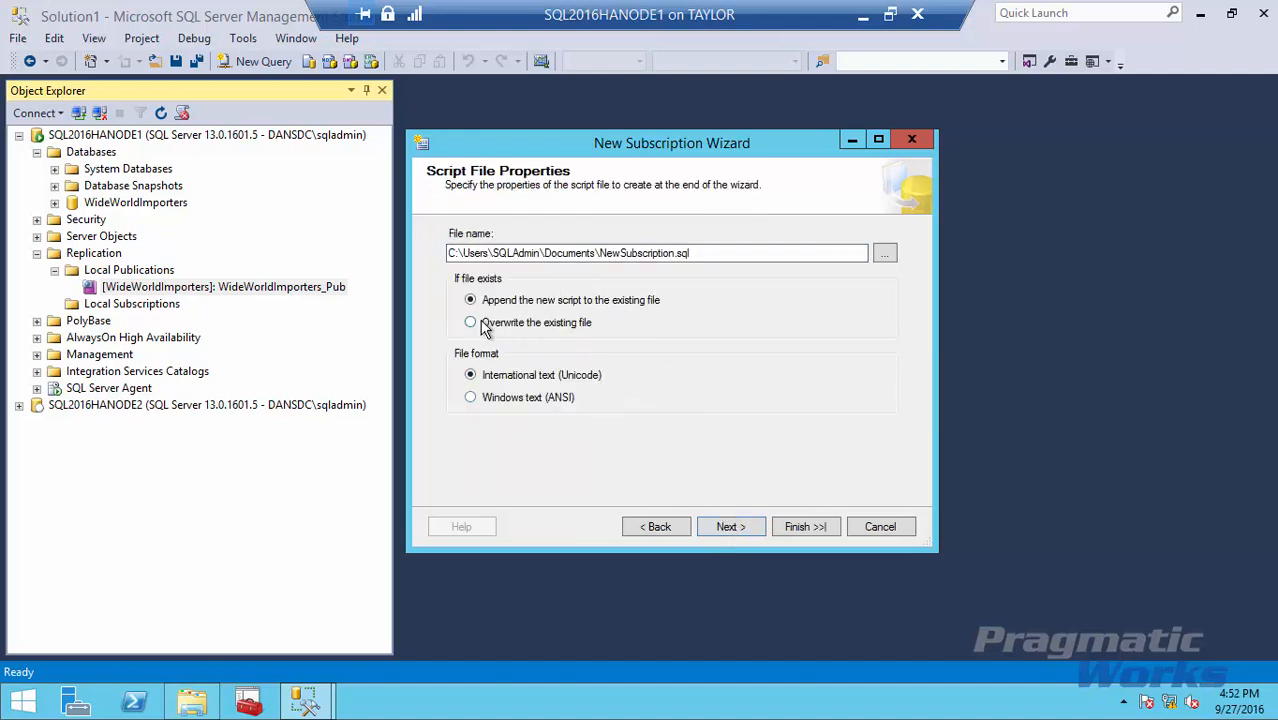
pyautogui.click(730, 527)
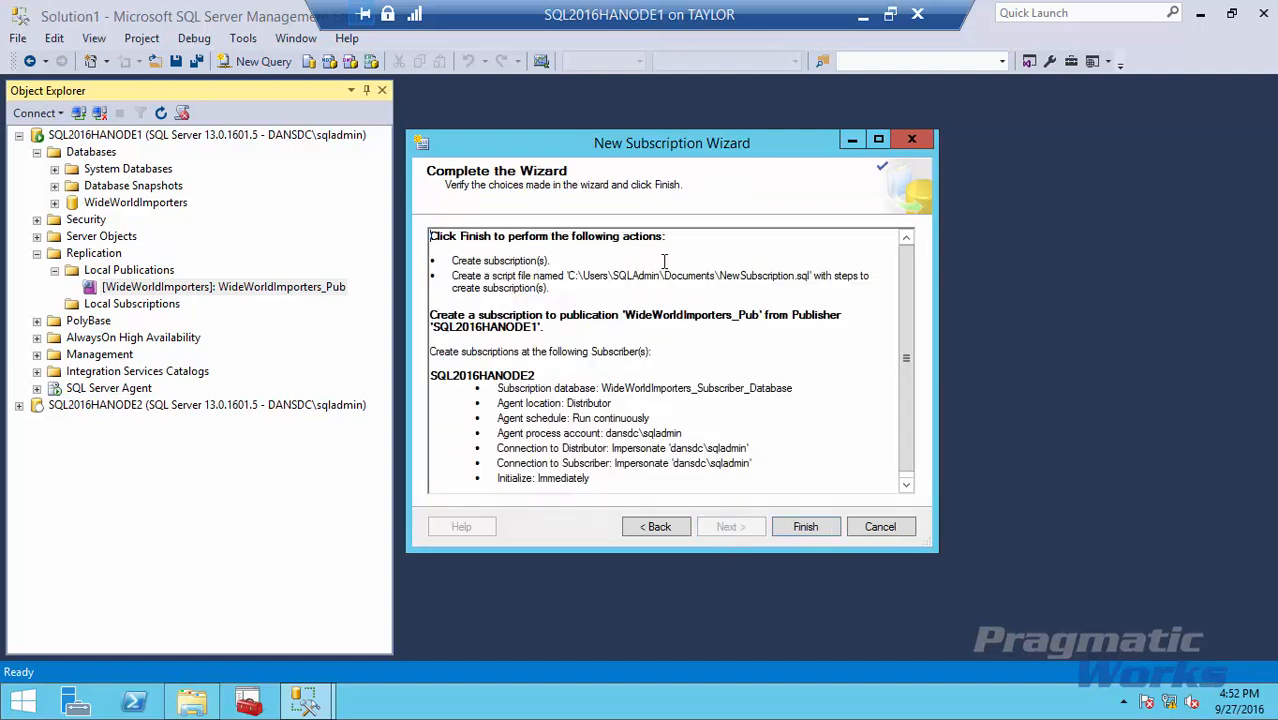
pyautogui.scroll(-1, 696, 385)
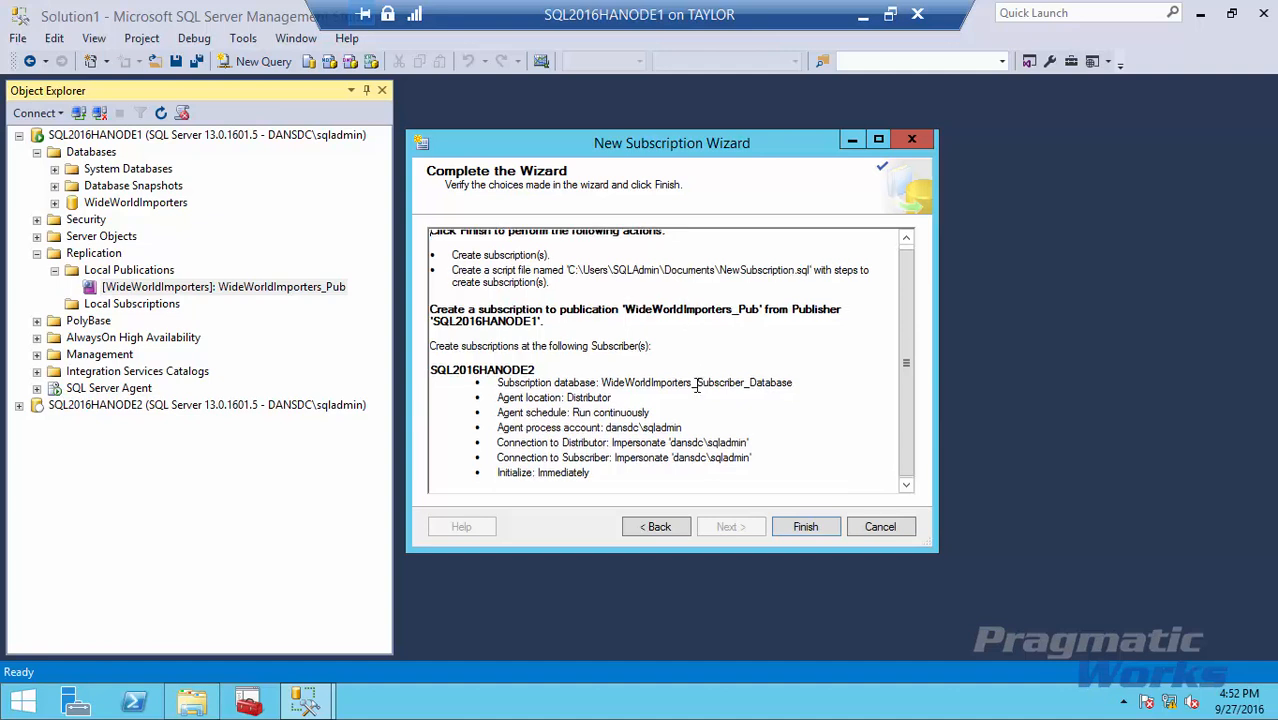
# Finish the wizard so the SQL2016HANODE2 subscription and its script file are created, then close it.
pyautogui.click(805, 527)
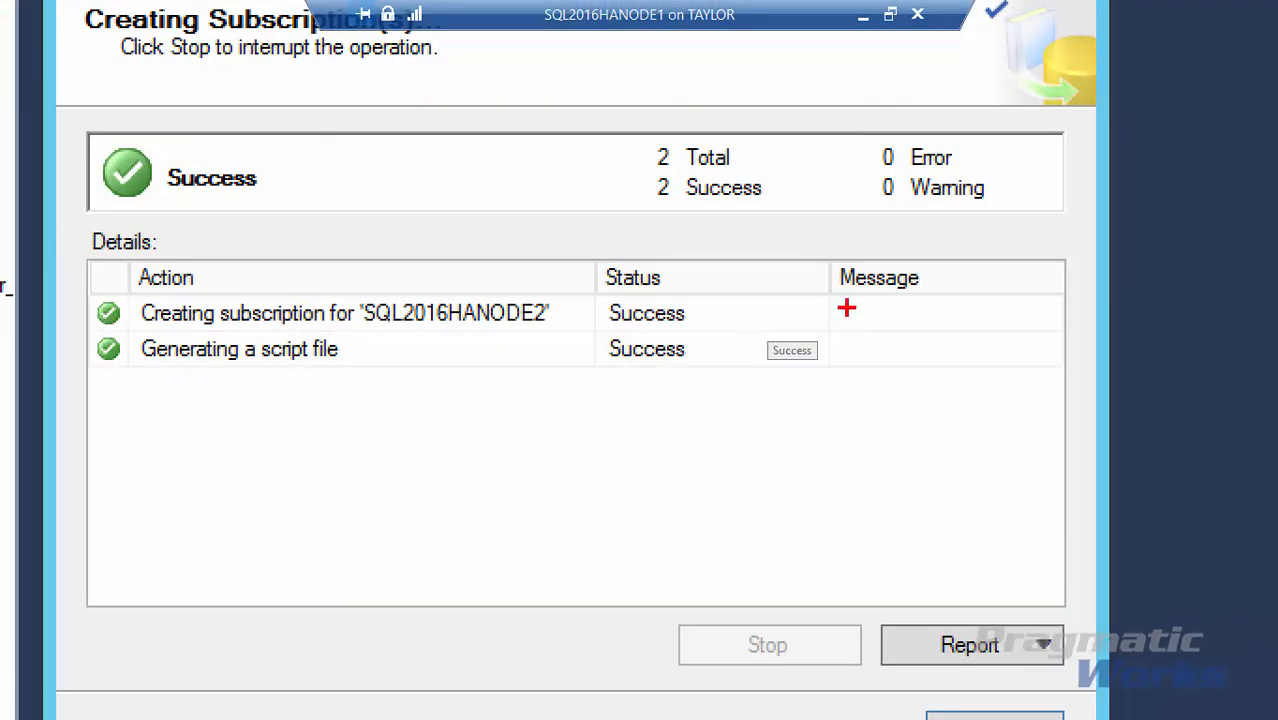
pyautogui.moveTo(807, 310); pyautogui.dragTo(1033, 311)
pyautogui.moveTo(797, 350); pyautogui.dragTo(1036, 350)
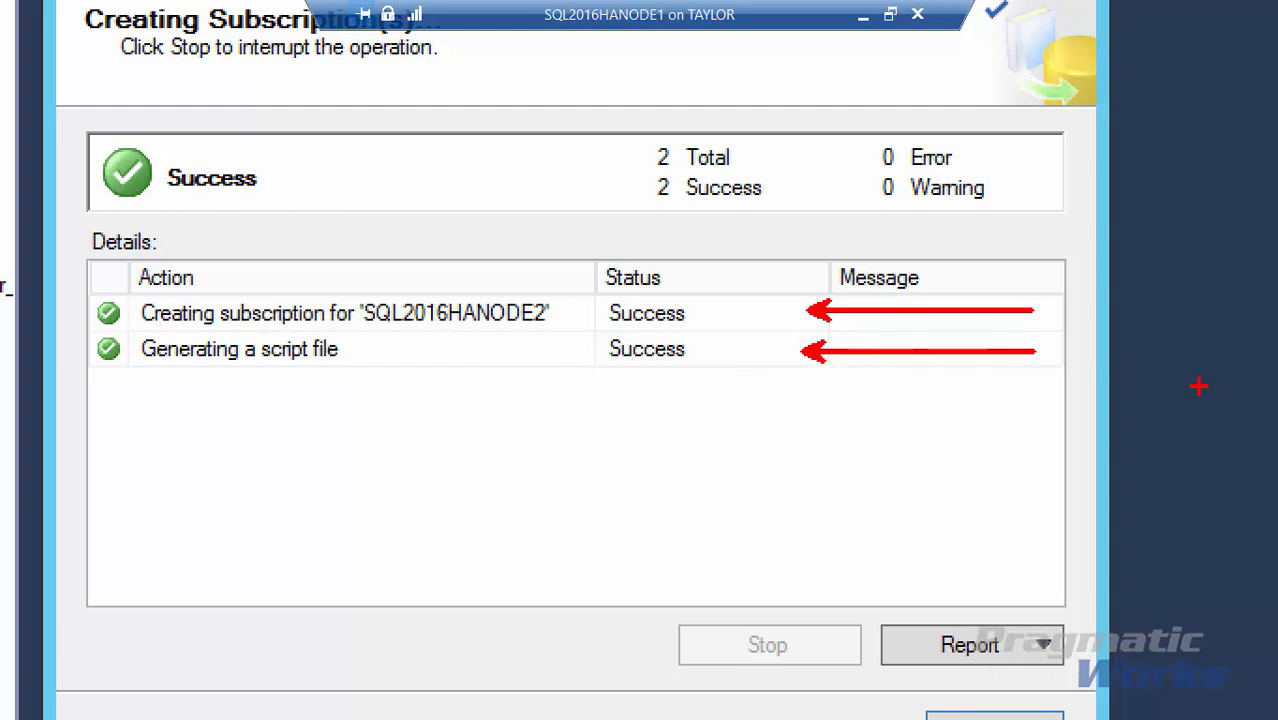
pyautogui.press('Escape')
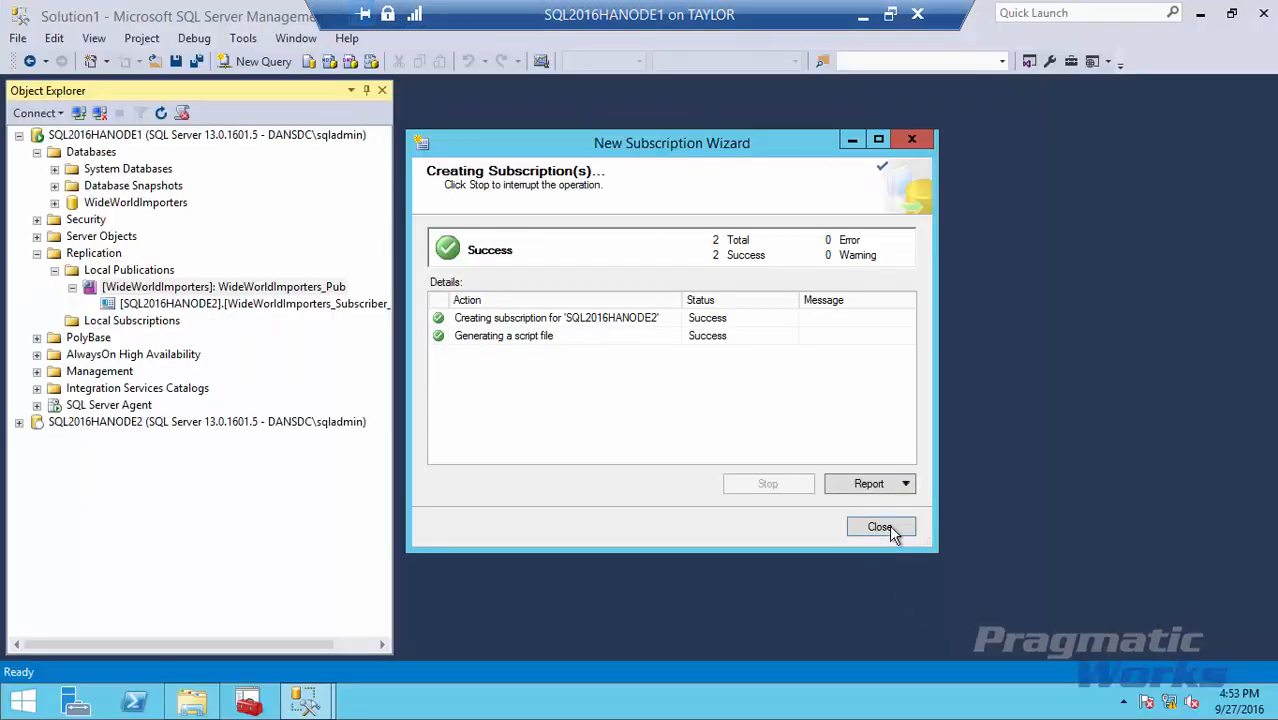
pyautogui.click(889, 526)
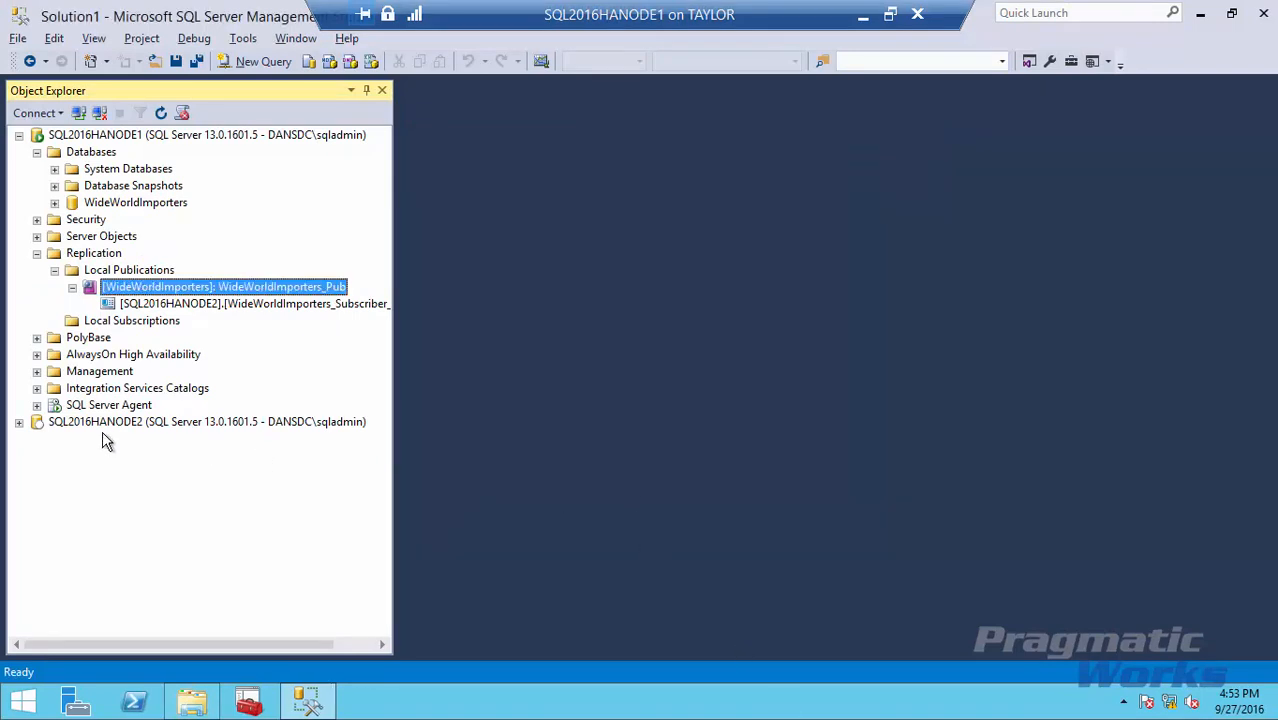
# Expand SQL2016HANODE2 > Databases > WideWorldImporters_Subscriber_Database > Tables to confirm Sales.Orders is there.
pyautogui.click(19, 422)
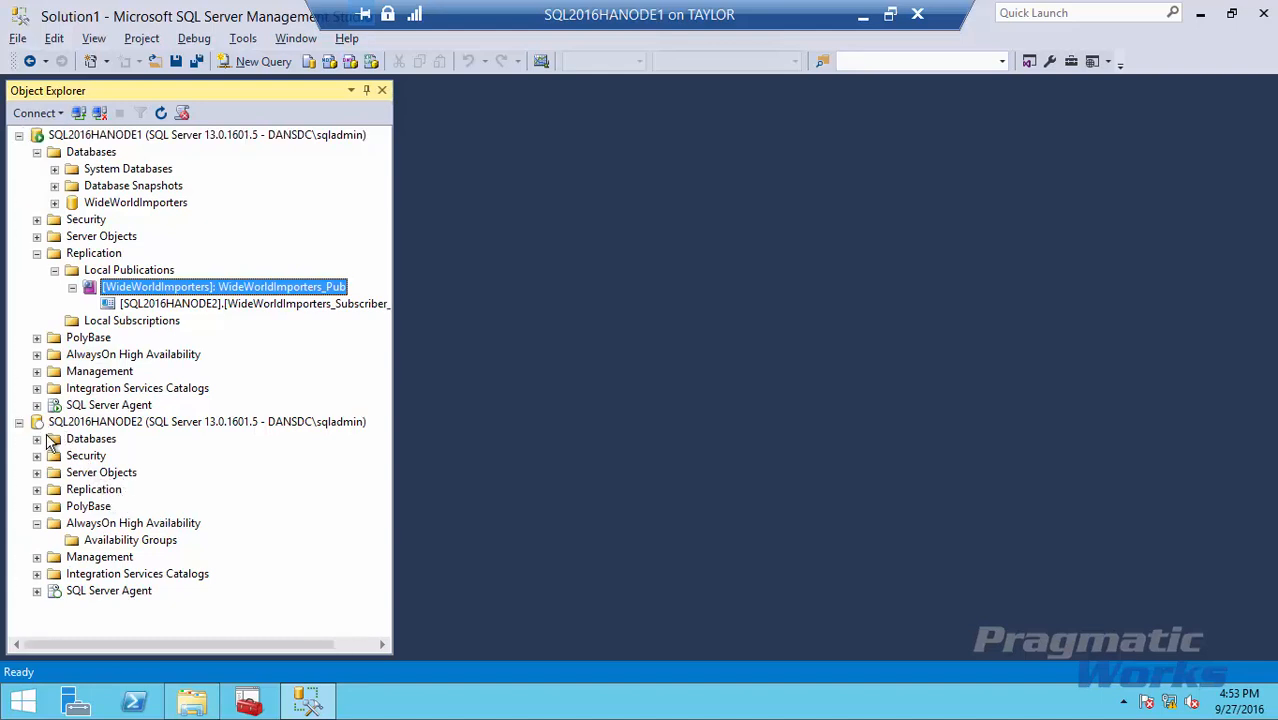
pyautogui.click(37, 439)
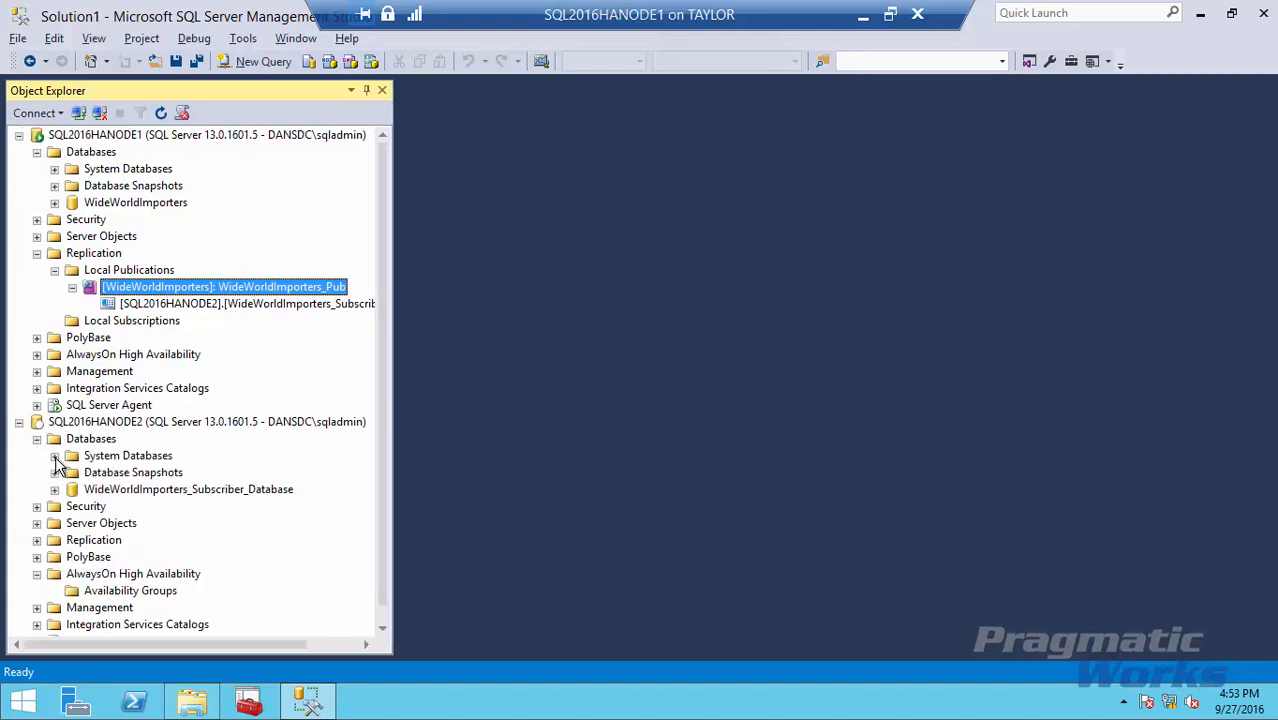
pyautogui.click(72, 491)
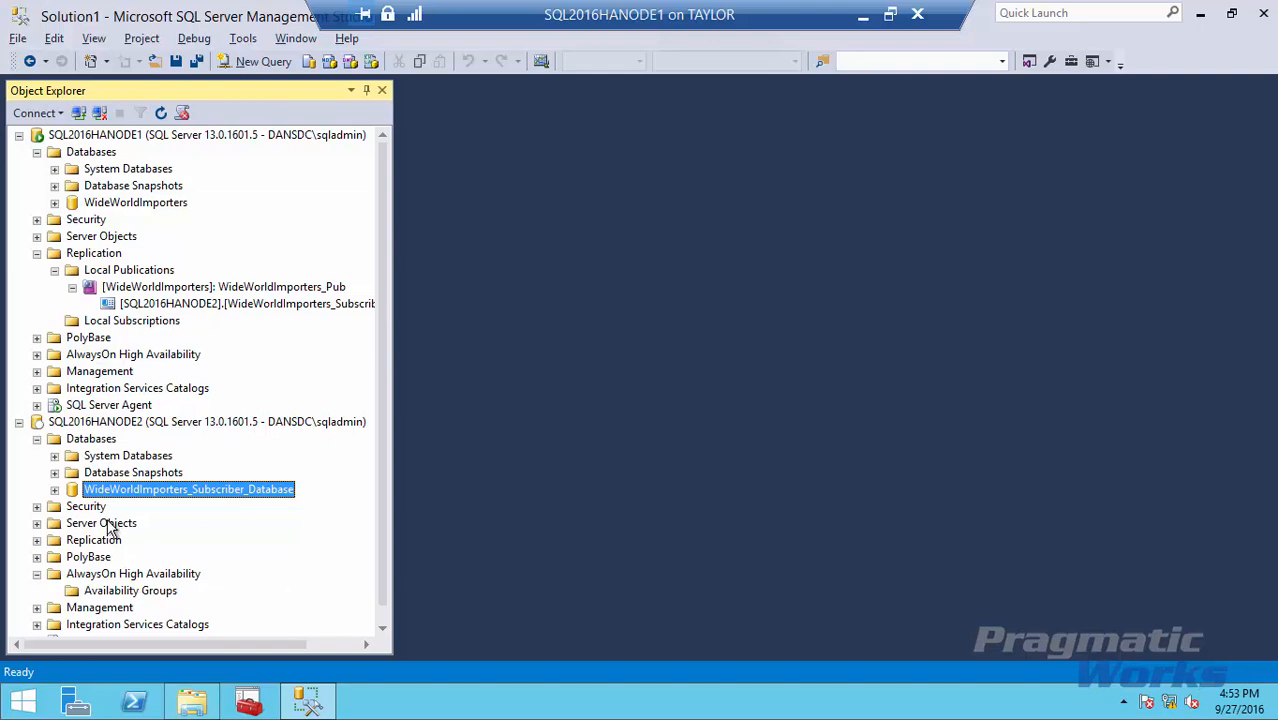
pyautogui.click(54, 490)
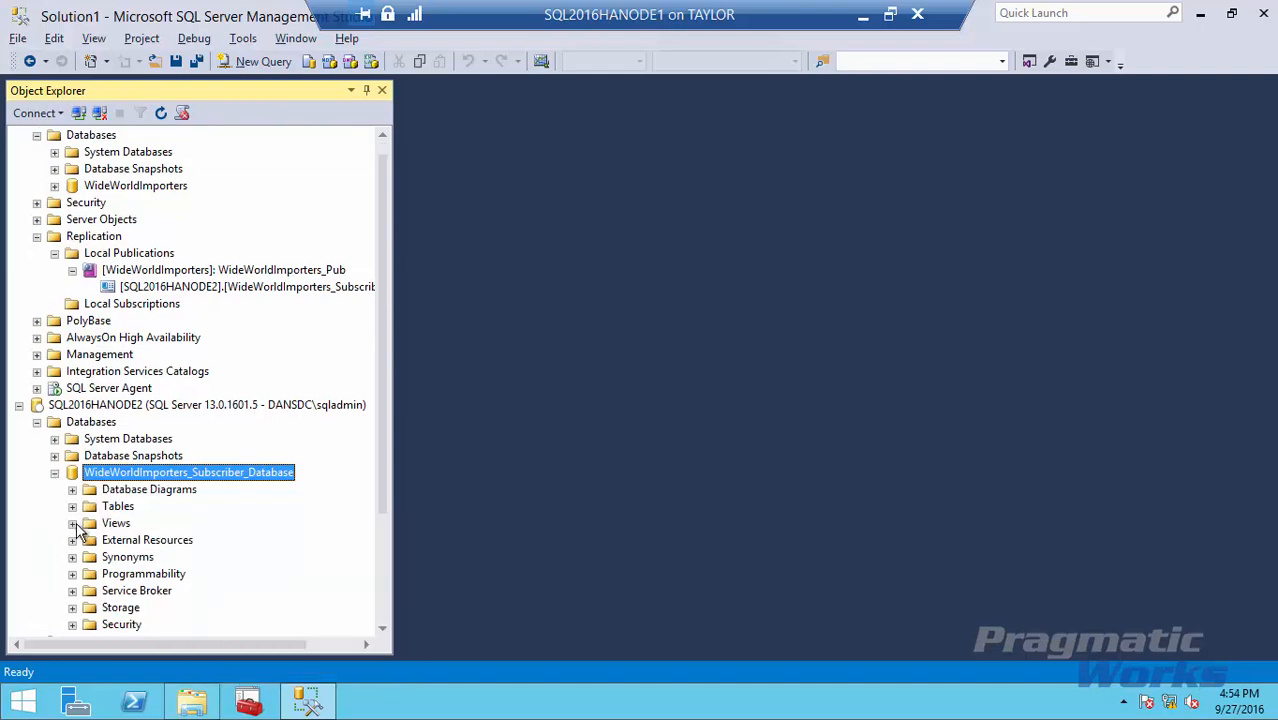
pyautogui.click(72, 506)
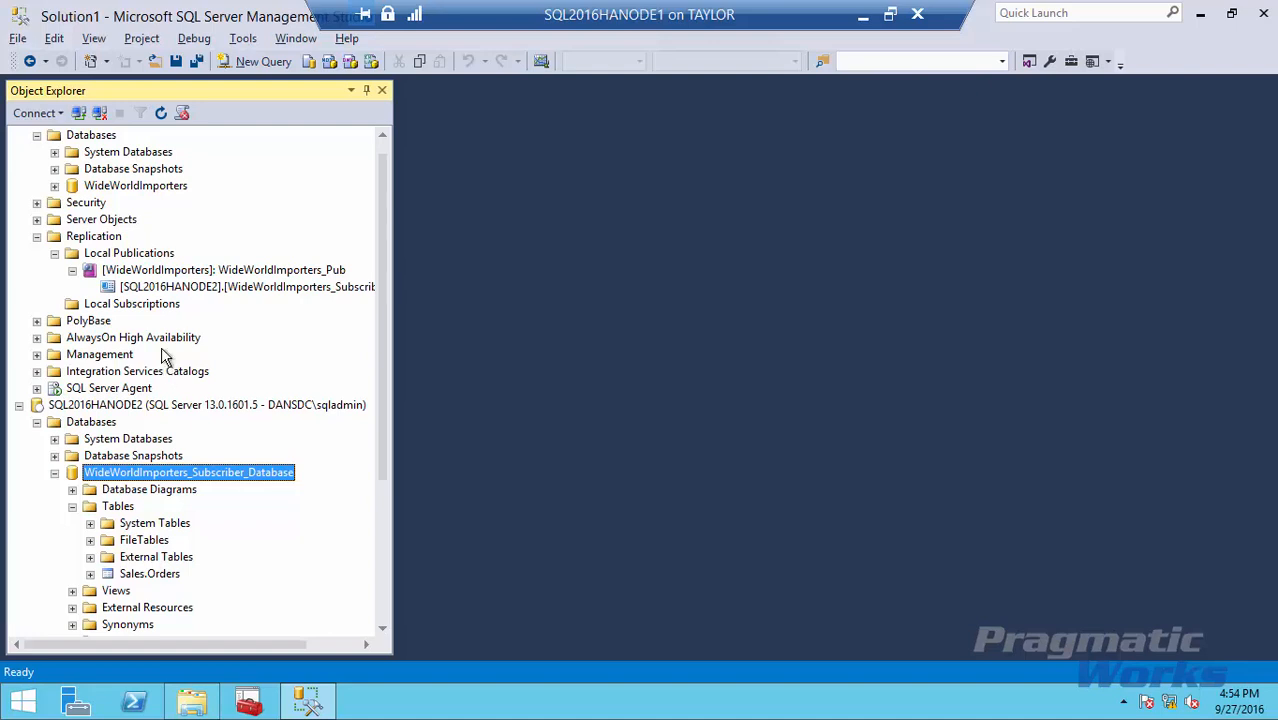
pyautogui.moveTo(338, 262)
pyautogui.scroll(1, 160, 195)
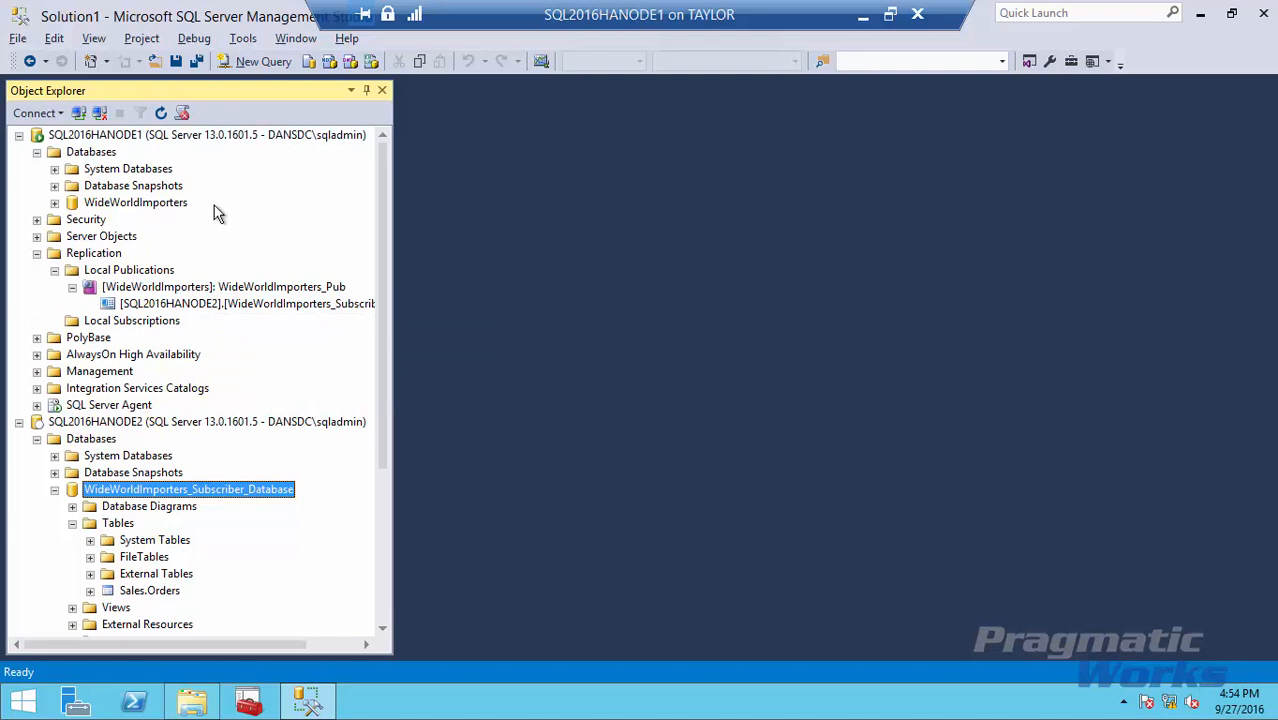